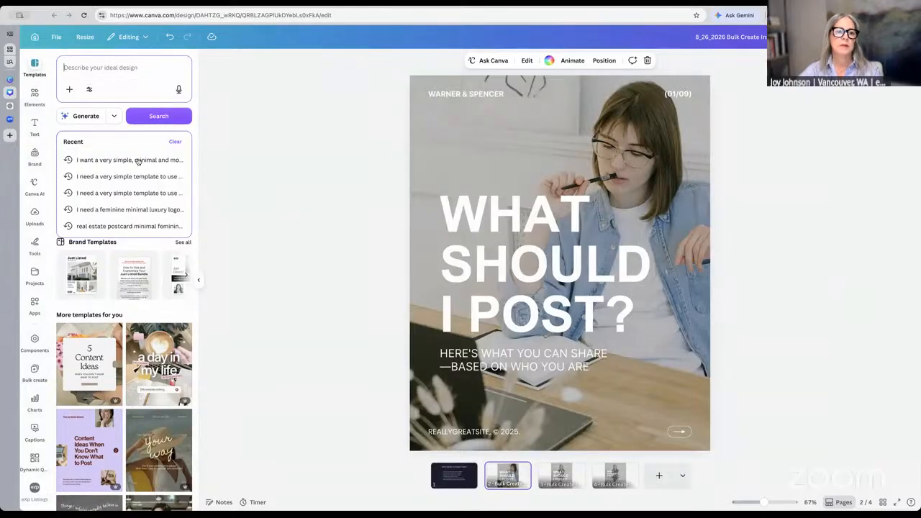
# Rerun the recent minimal post-series template search and browse the results
pyautogui.click(138, 160)
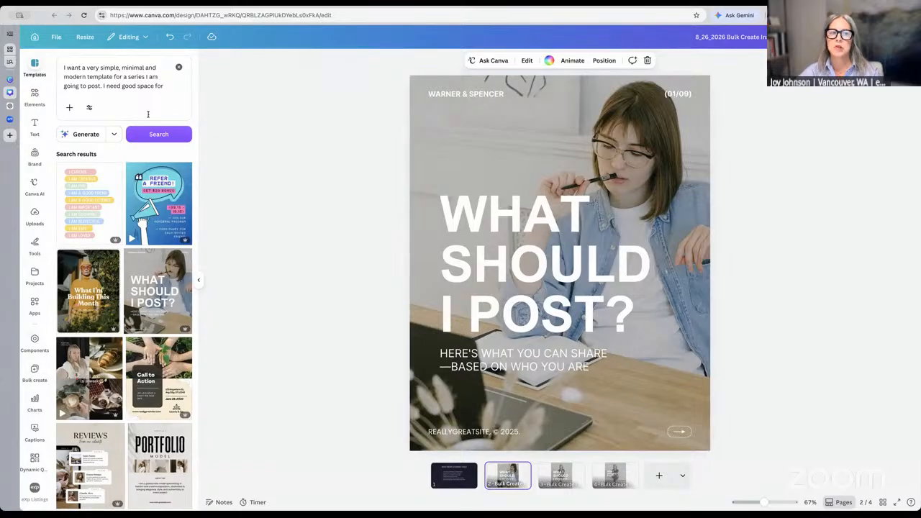
pyautogui.scroll(-1, 151, 86)
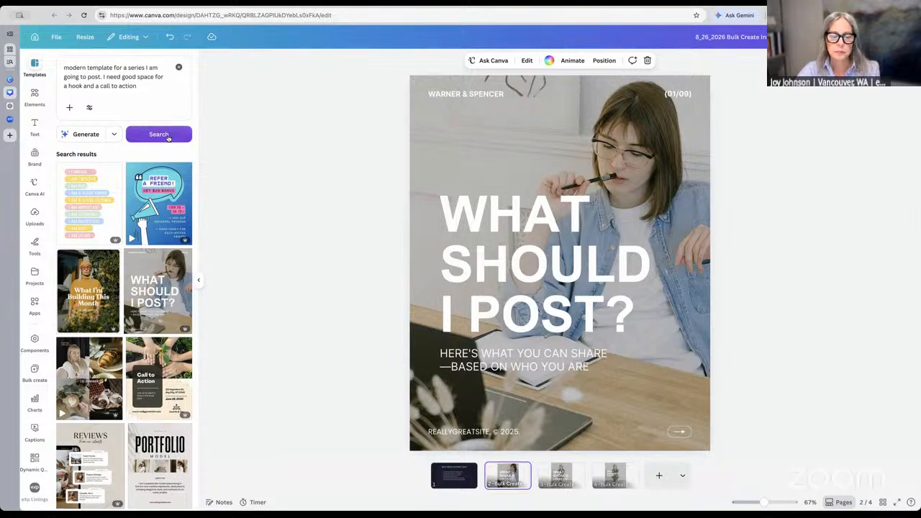
# Find and open the 'Things I've learned' template to see its pages
pyautogui.scroll(-1, 158, 247)
pyautogui.scroll(-5, 159, 246)
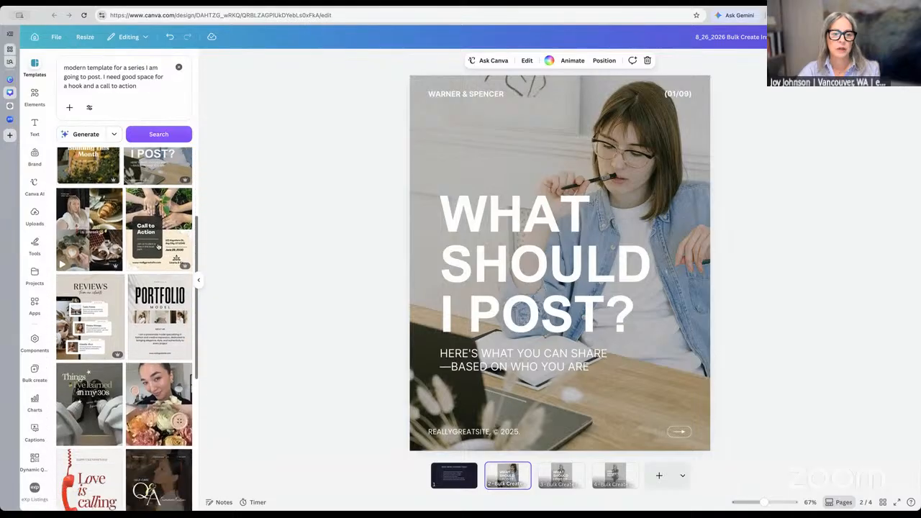
pyautogui.scroll(-4, 158, 247)
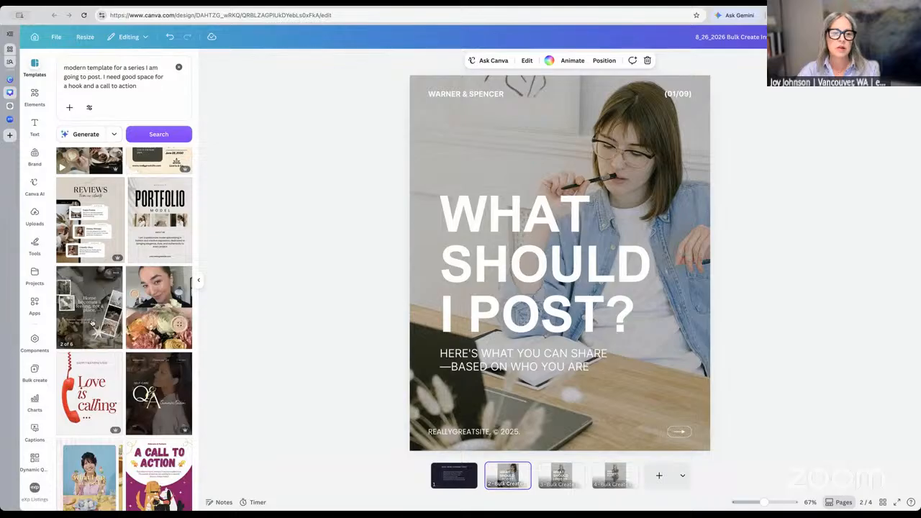
pyautogui.click(93, 322)
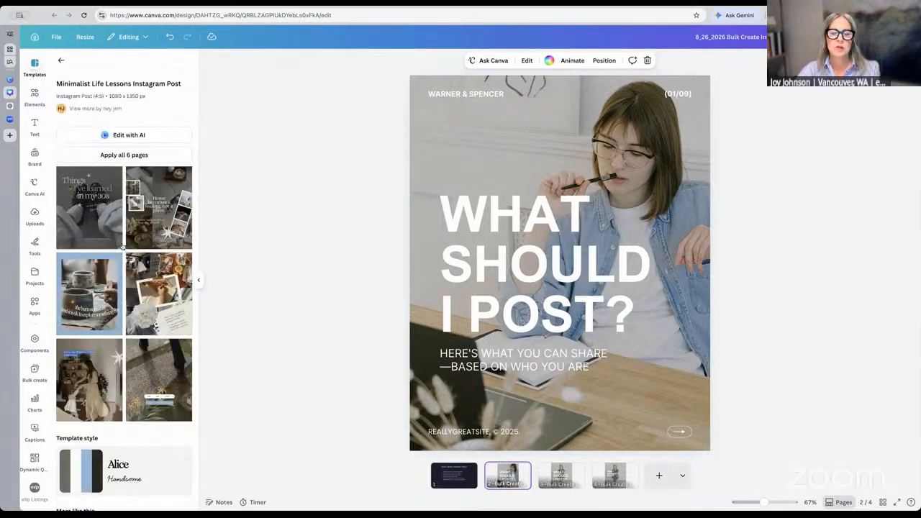
# Add a blank fifth page and fill it with the 'Things I've learned in my 30s' cover
pyautogui.click(665, 480)
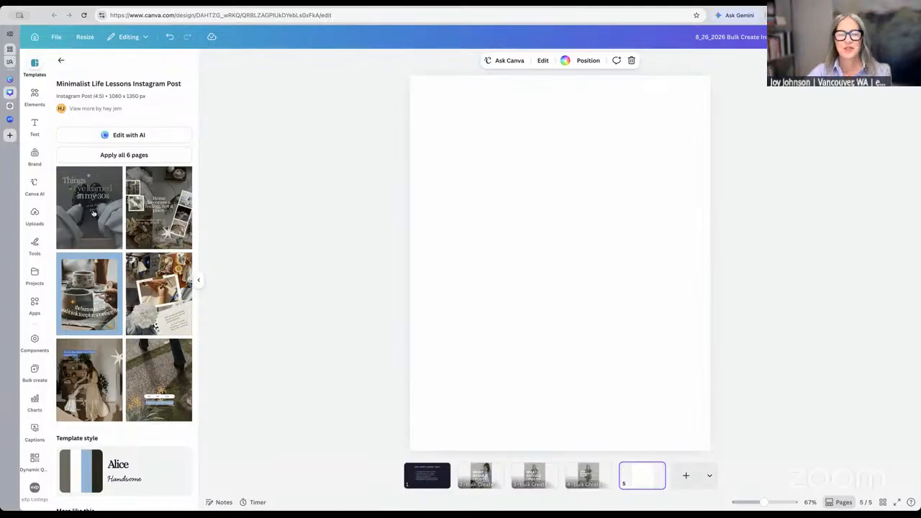
pyautogui.scroll(-1, 93, 213)
pyautogui.scroll(1, 93, 213)
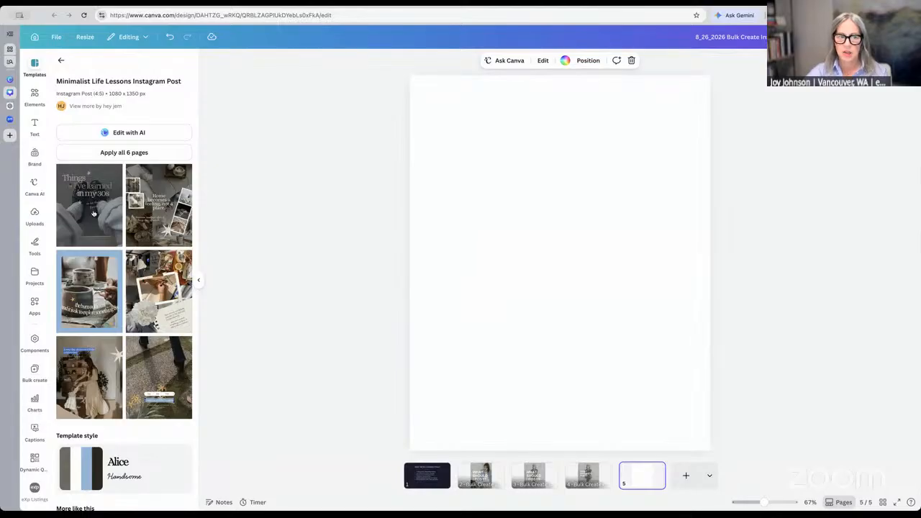
pyautogui.scroll(-1, 111, 276)
pyautogui.scroll(-1, 112, 275)
pyautogui.click(88, 191)
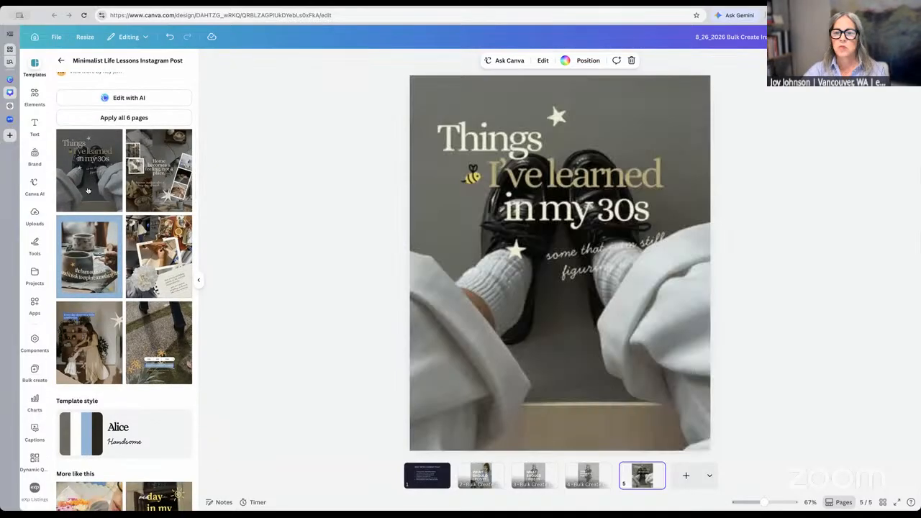
# Swap page 5 to the 'Not every problem needs to be solved immediately' collage layout
pyautogui.click(477, 180)
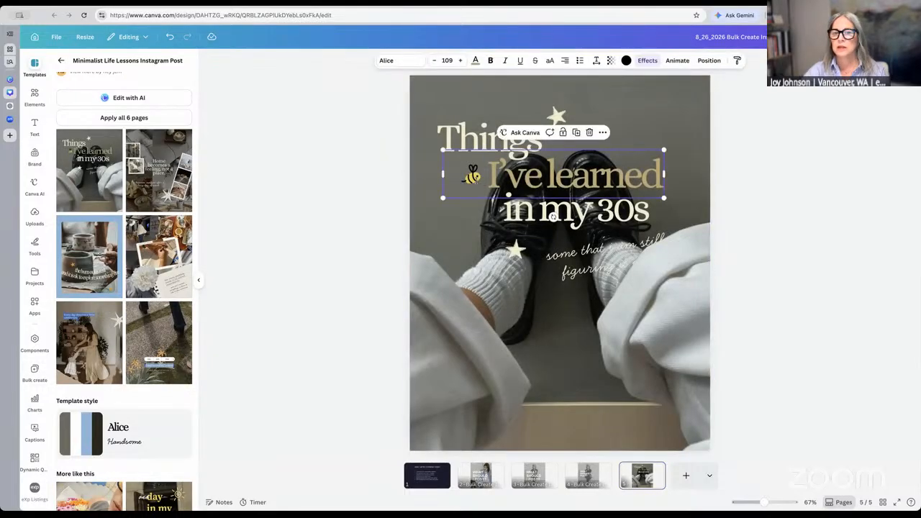
pyautogui.doubleClick(476, 180)
pyautogui.click(483, 246)
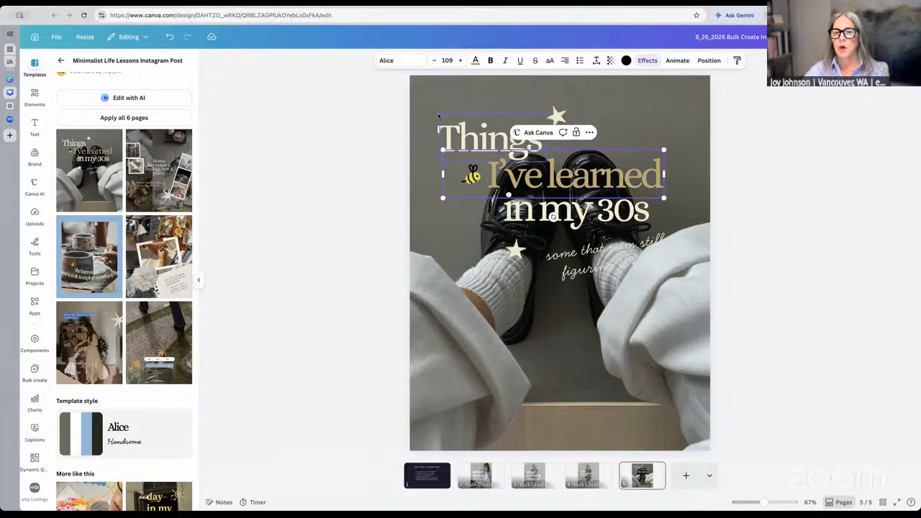
pyautogui.click(733, 259)
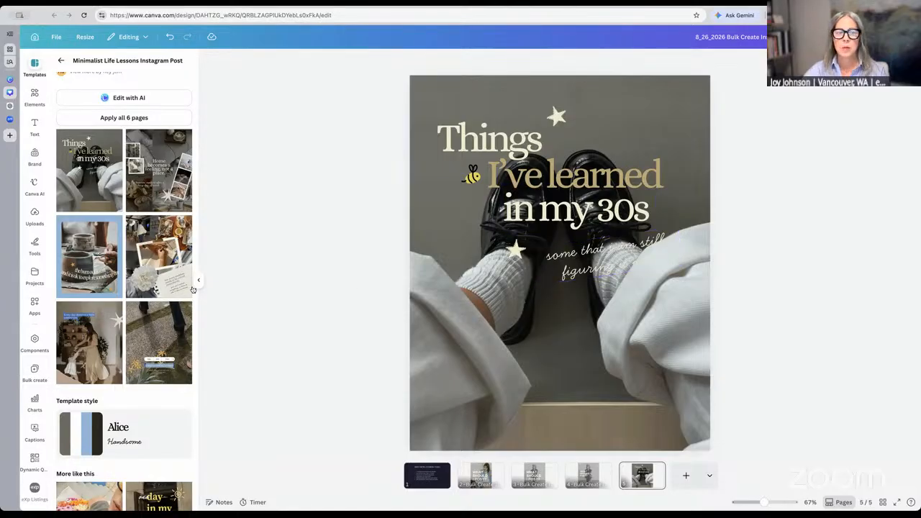
pyautogui.click(162, 289)
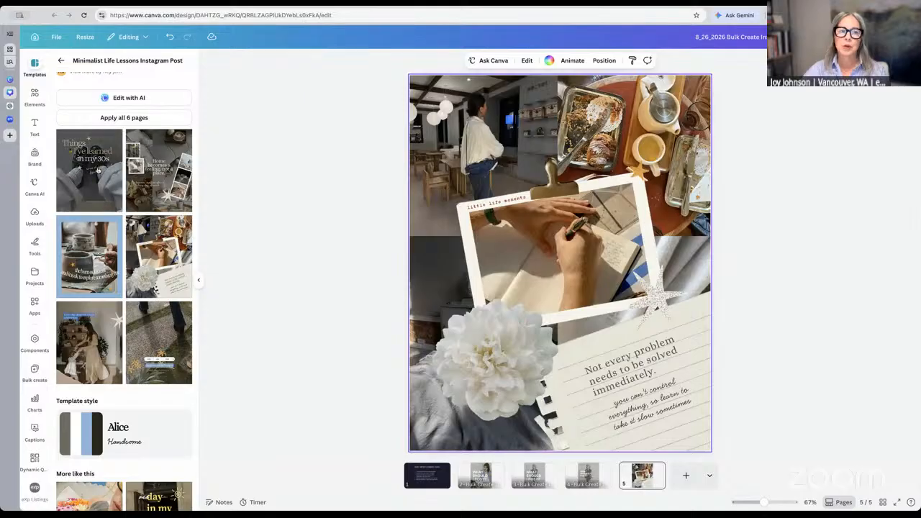
# Apply the 'What they see vs What I see' template's first page to page 5
pyautogui.click(62, 64)
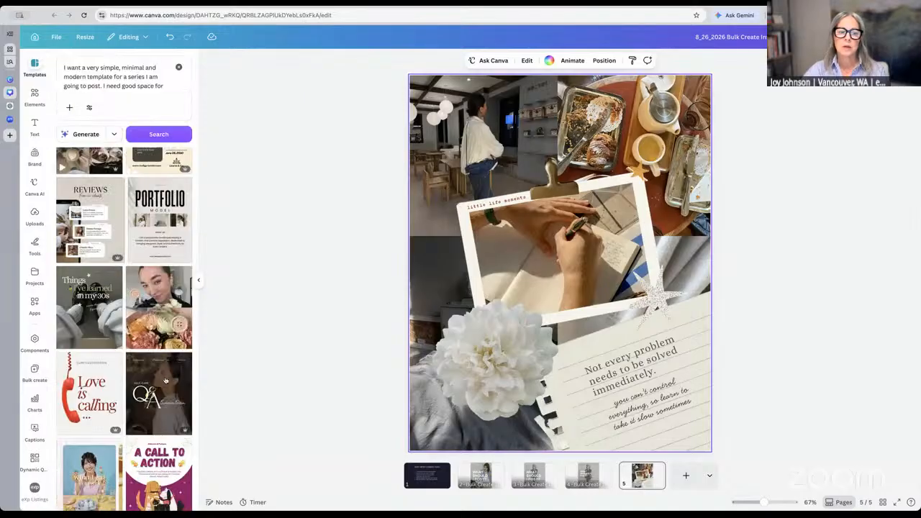
pyautogui.click(163, 314)
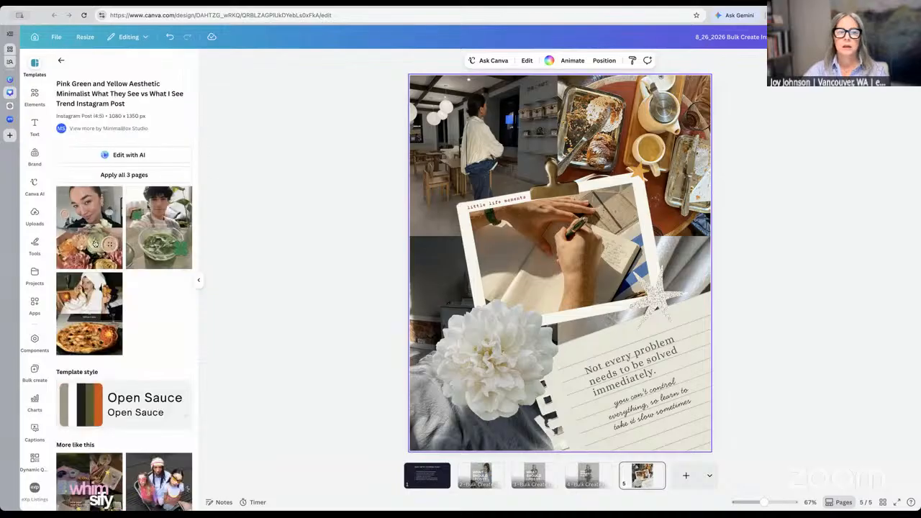
pyautogui.click(94, 244)
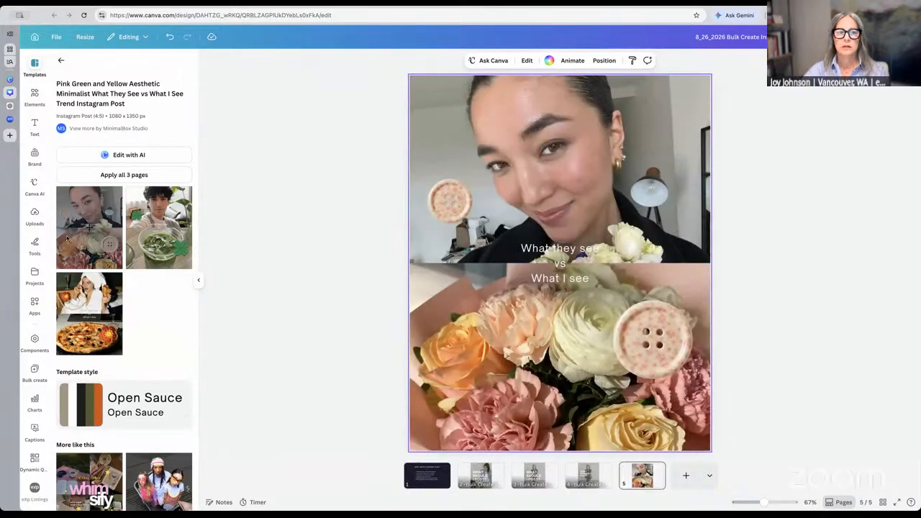
# Browse the search results and open the Beige 'Things I'm Proud Of This Month' template
pyautogui.click(61, 61)
pyautogui.scroll(5, 143, 259)
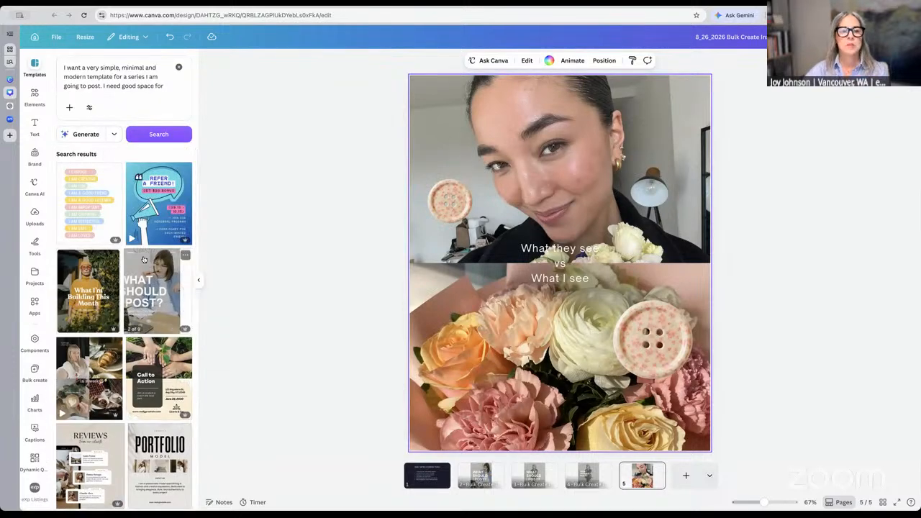
pyautogui.scroll(-3, 143, 260)
pyautogui.scroll(-6, 143, 259)
pyautogui.scroll(-6, 143, 259)
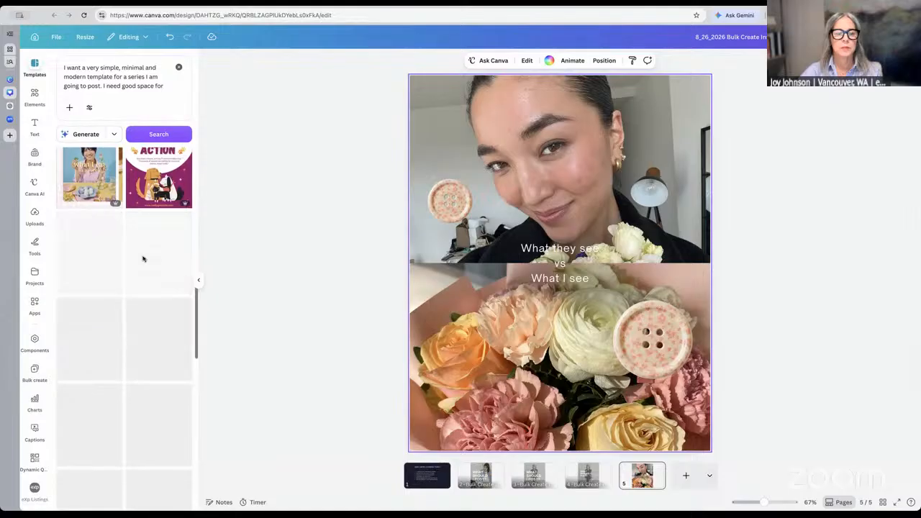
pyautogui.scroll(-1, 143, 260)
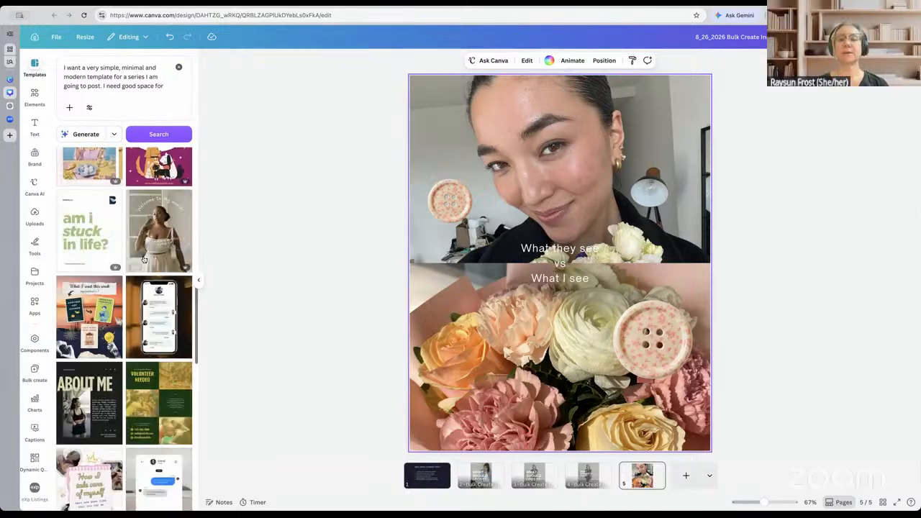
pyautogui.scroll(-3, 144, 259)
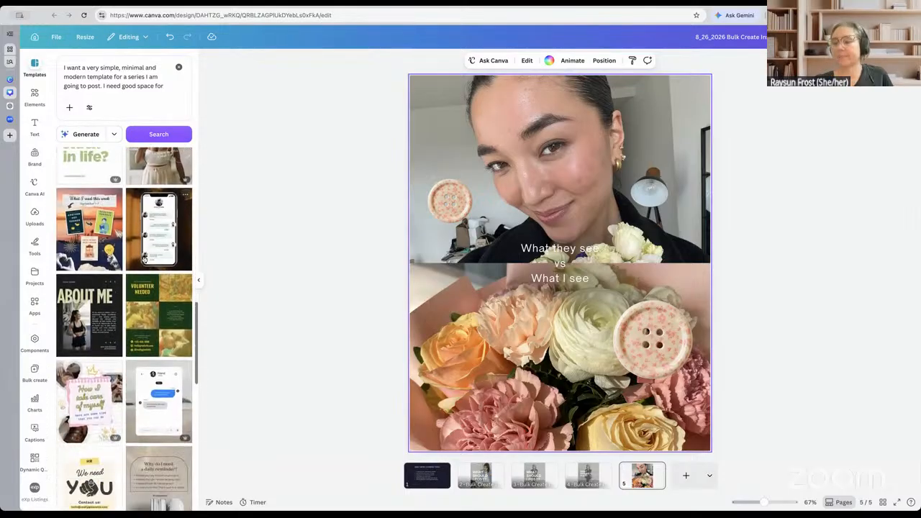
pyautogui.scroll(-4, 144, 259)
pyautogui.scroll(-6, 143, 259)
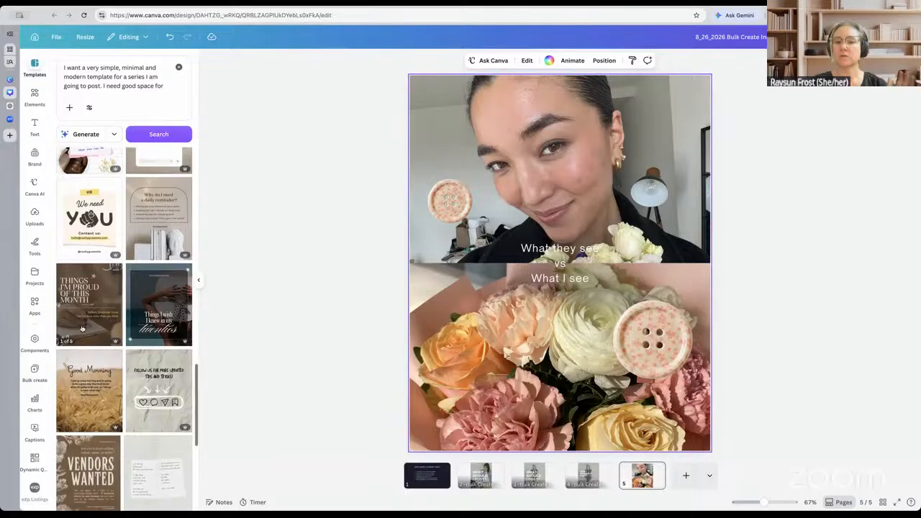
pyautogui.click(82, 330)
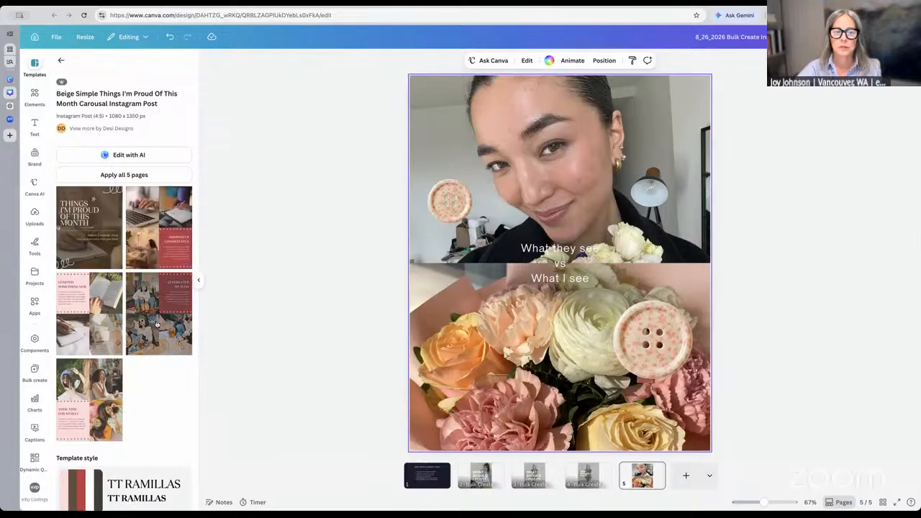
# Put the 'Things I'm Proud of This Month' cover on page 5 and add a blank sixth page
pyautogui.click(84, 238)
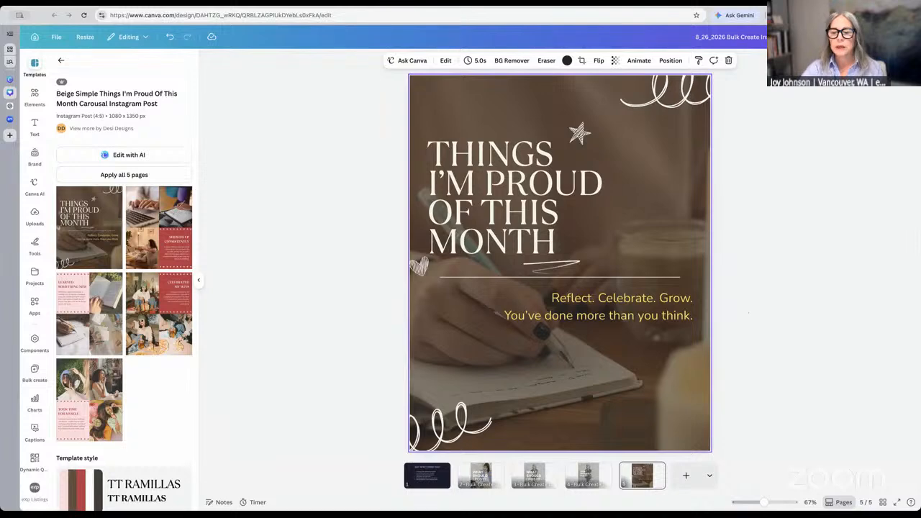
pyautogui.click(687, 474)
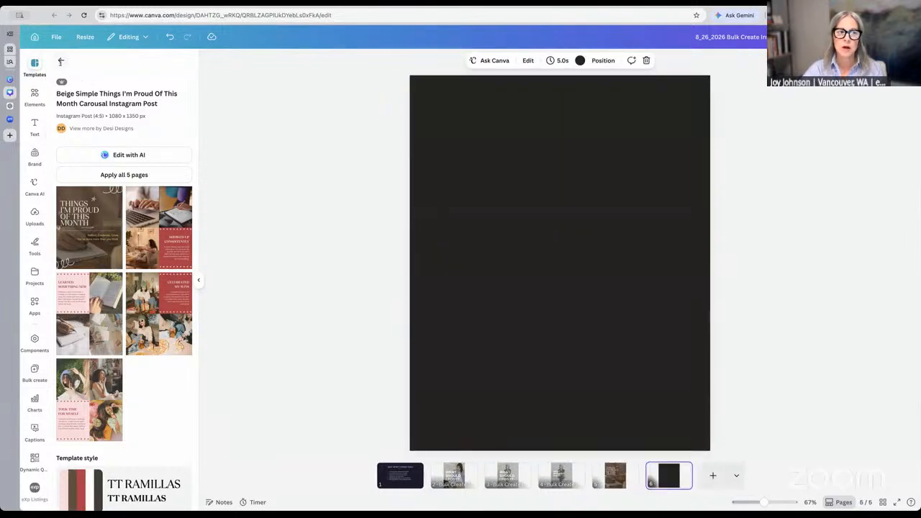
# Turn the blank sixth page white, then delete that page
pyautogui.click(61, 62)
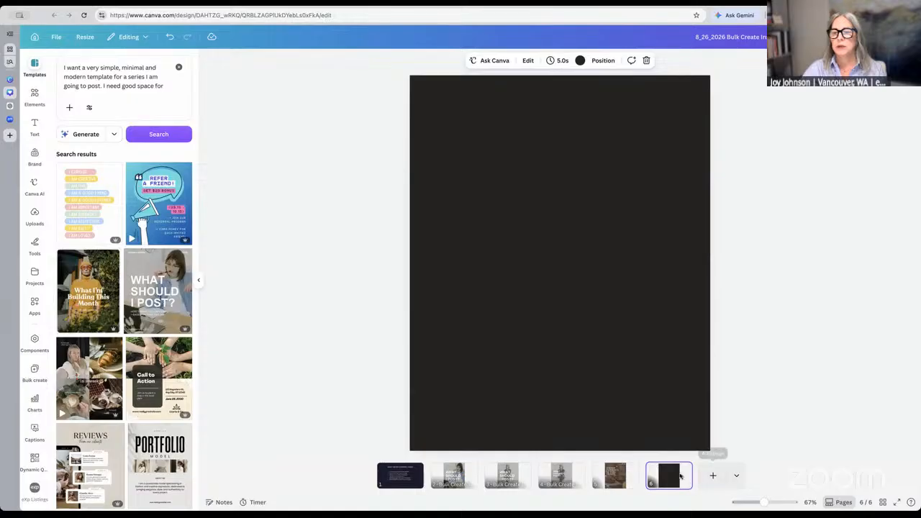
pyautogui.click(580, 60)
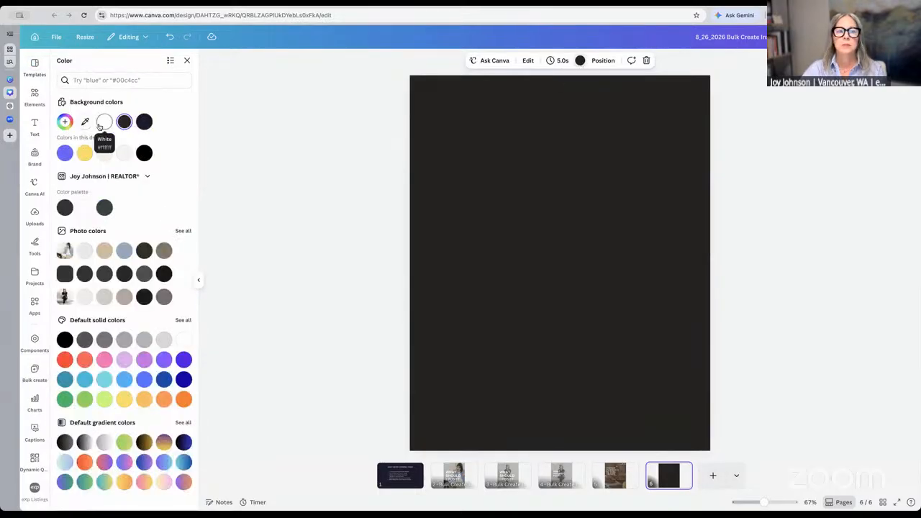
pyautogui.click(100, 127)
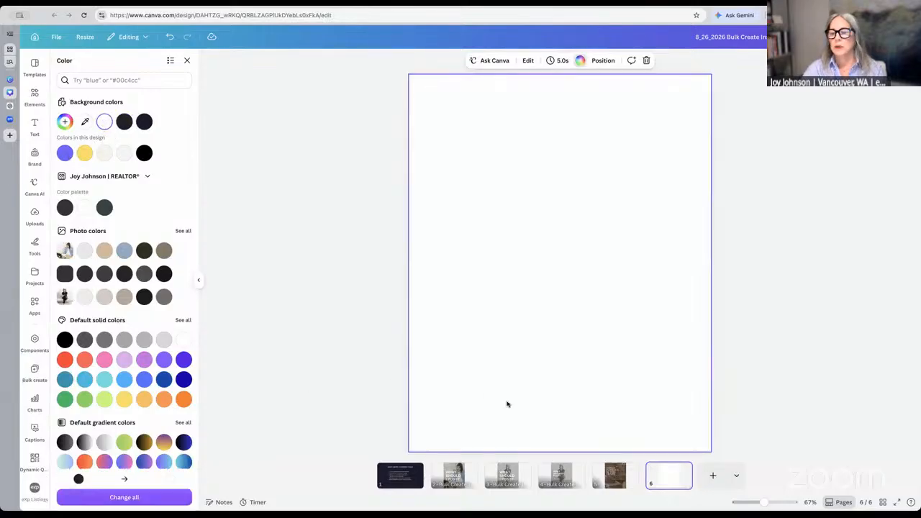
pyautogui.click(683, 469)
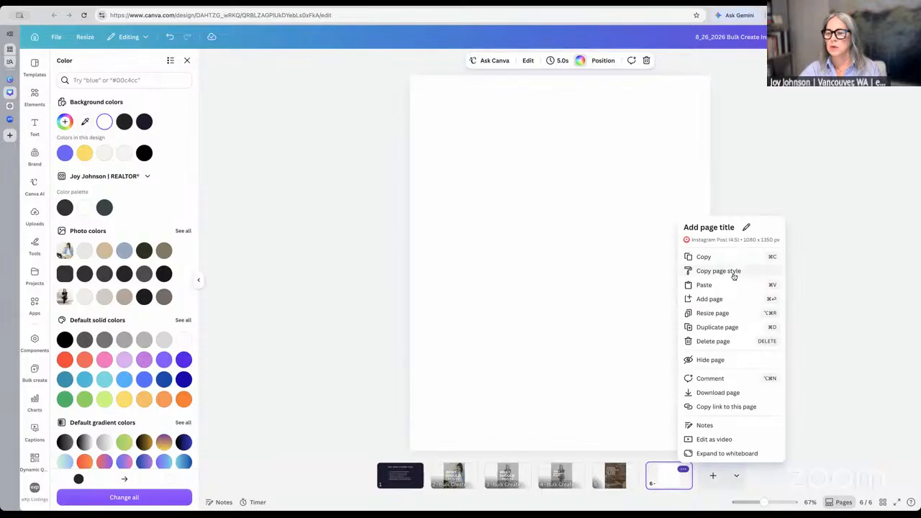
pyautogui.click(820, 451)
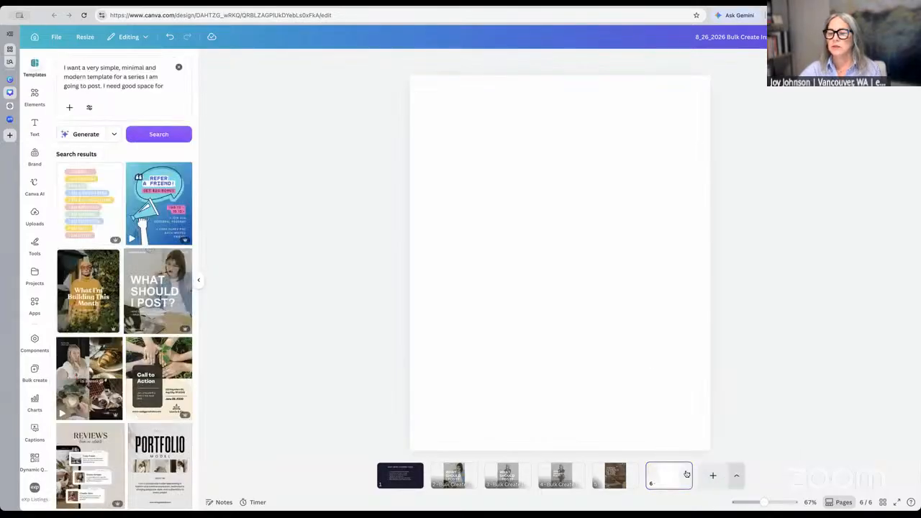
pyautogui.click(683, 470)
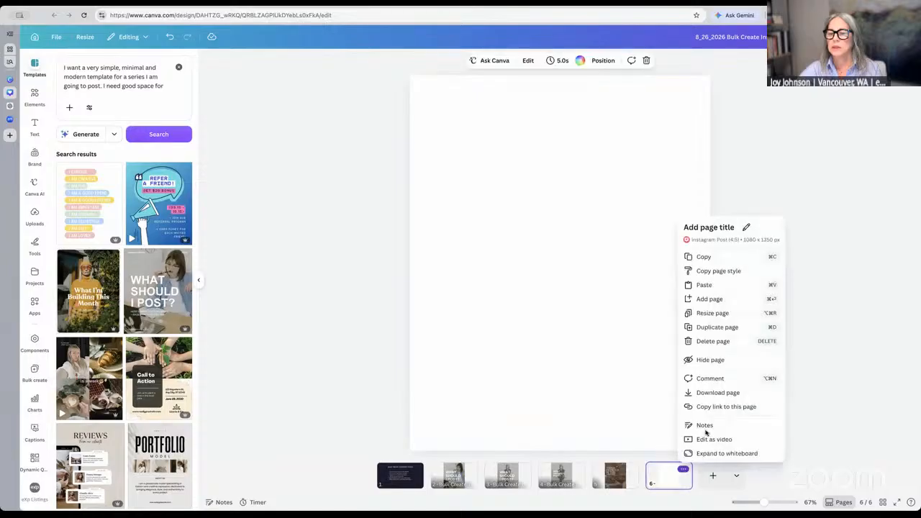
pyautogui.click(725, 343)
# Add a new Instagram Post (4:5) page and give it a white background
pyautogui.click(710, 478)
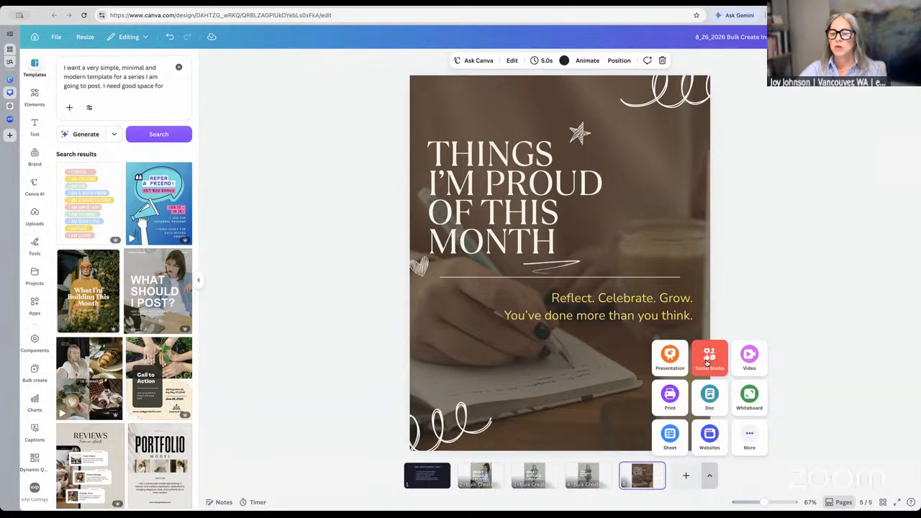
pyautogui.click(707, 364)
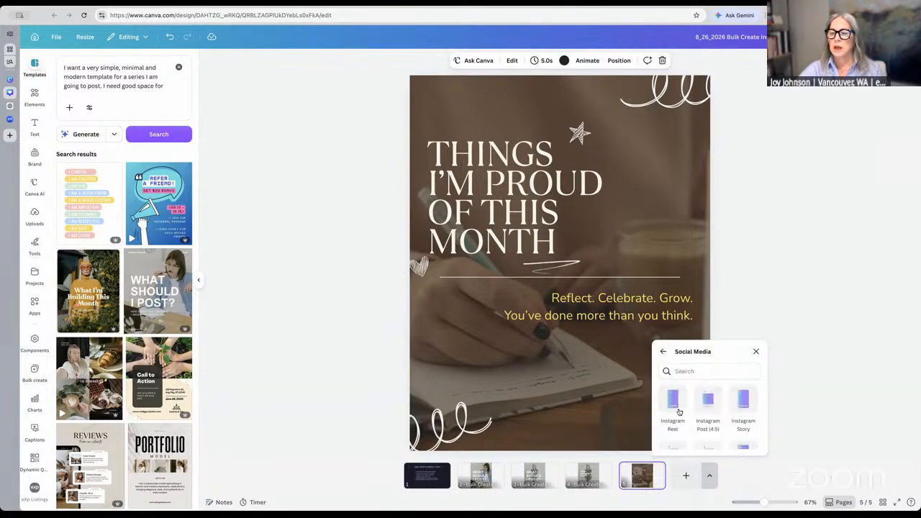
pyautogui.click(708, 401)
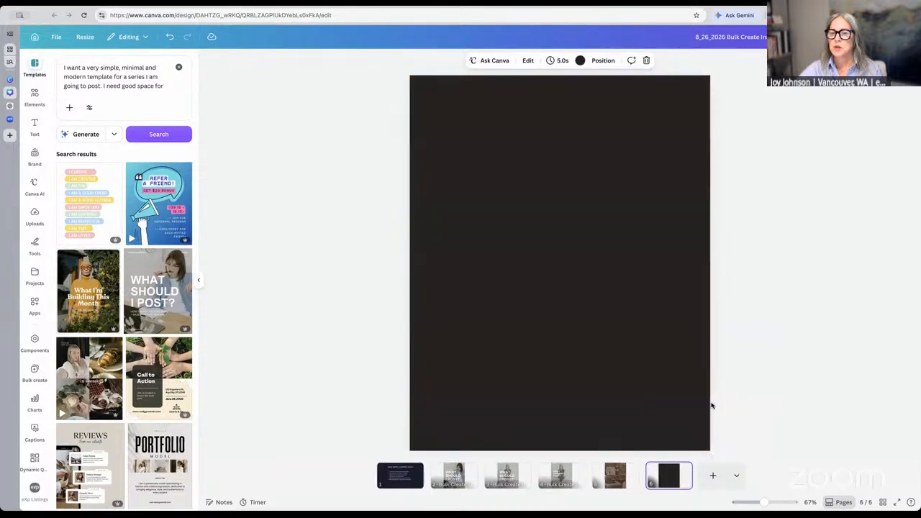
pyautogui.click(582, 61)
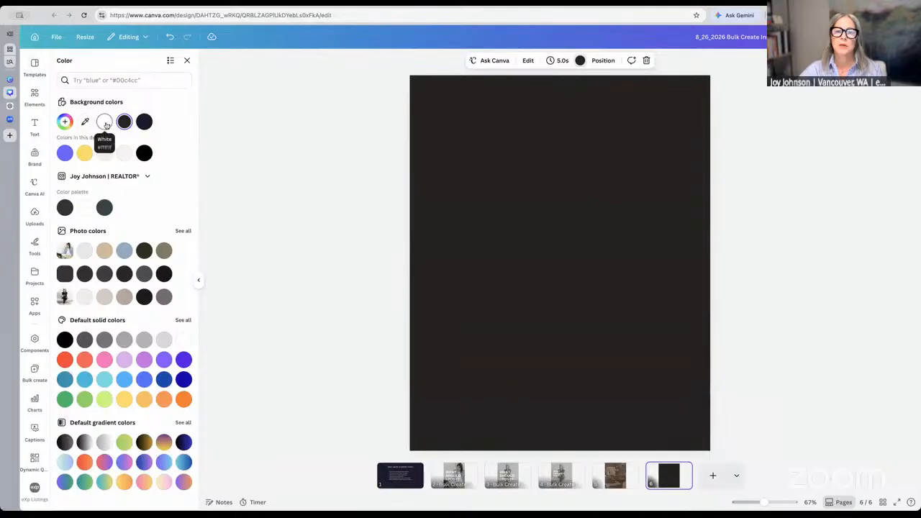
pyautogui.click(105, 122)
pyautogui.click(531, 171)
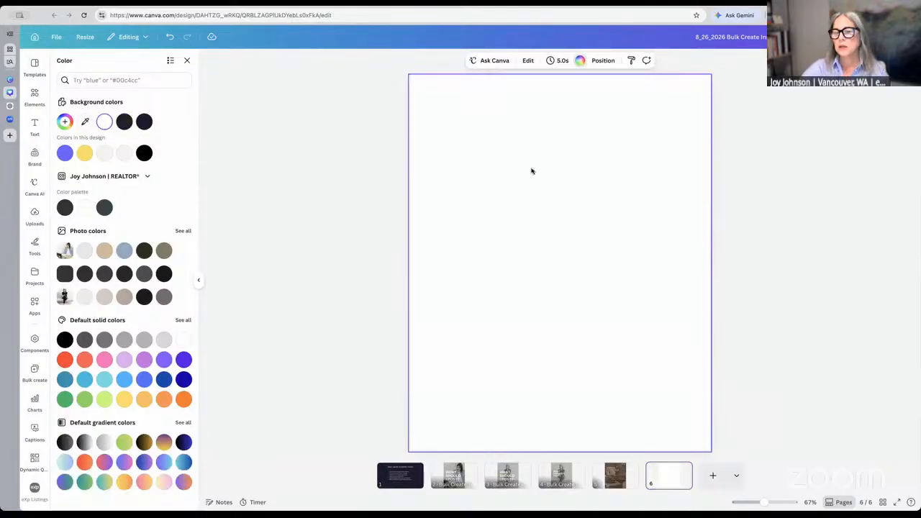
# Add a 'Hook' heading near the page top at size 199 in TT Ramillas
pyautogui.press('t')
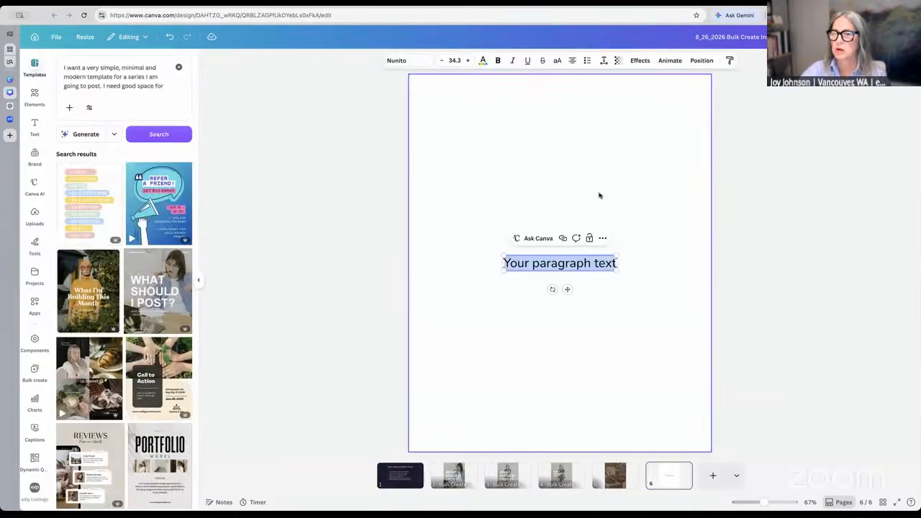
pyautogui.click(578, 262)
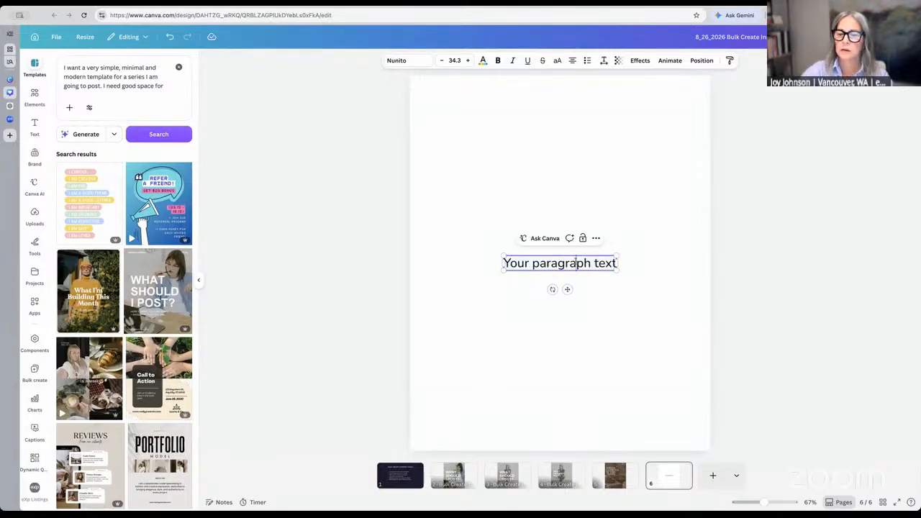
pyautogui.doubleClick(576, 263)
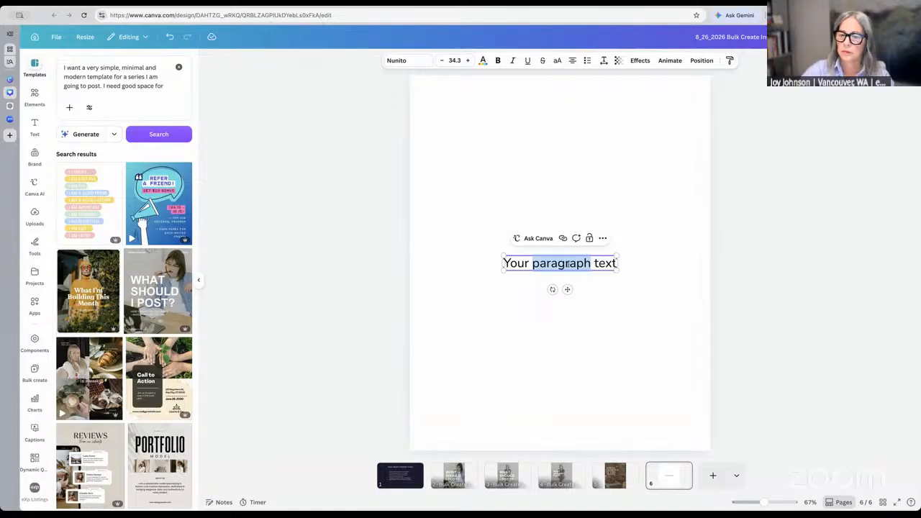
pyautogui.tripleClick(548, 262)
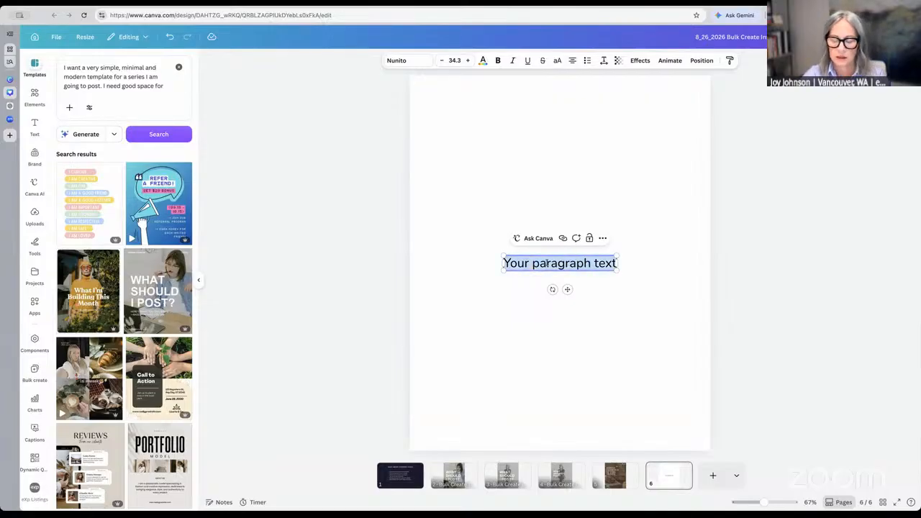
pyautogui.write('Hook')
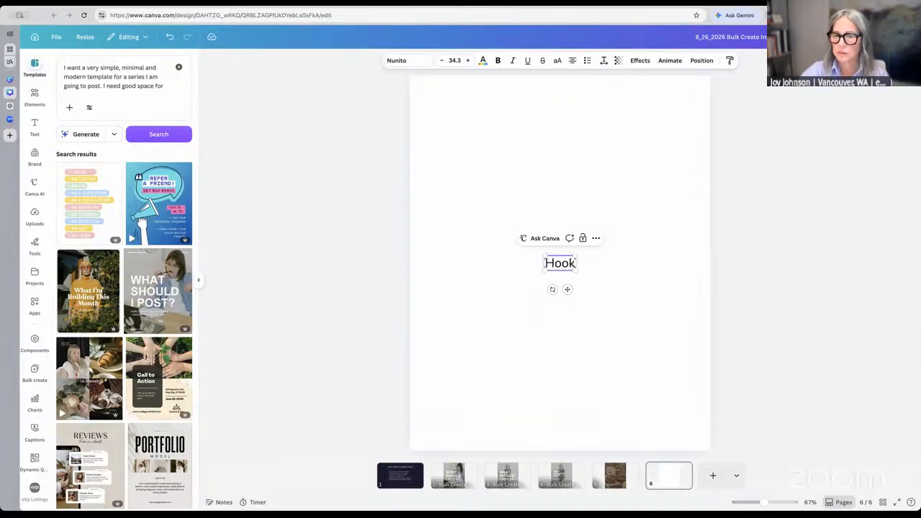
pyautogui.moveTo(567, 289); pyautogui.dragTo(436, 211)
pyautogui.moveTo(526, 194); pyautogui.dragTo(648, 223)
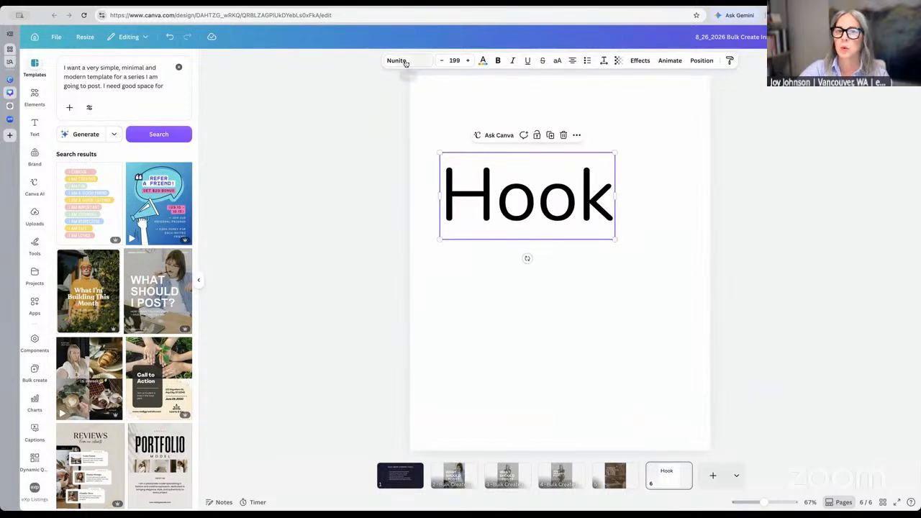
pyautogui.click(406, 63)
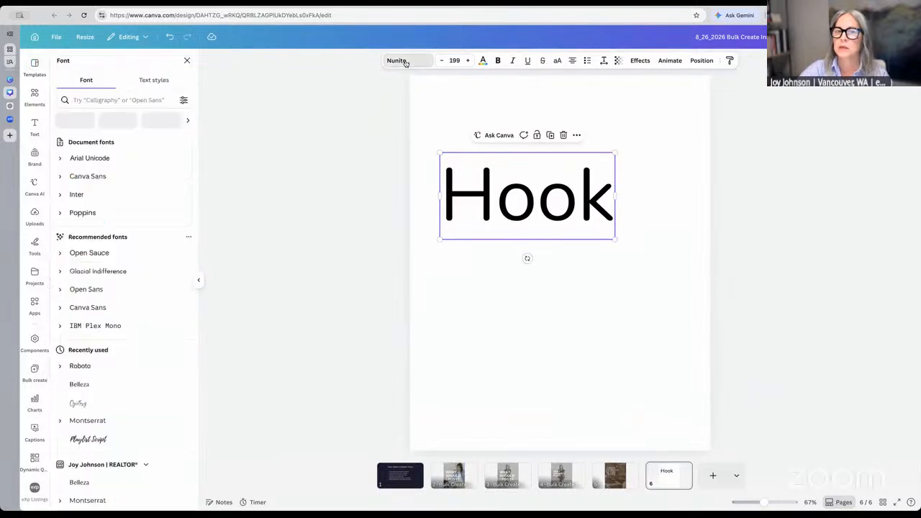
pyautogui.click(95, 178)
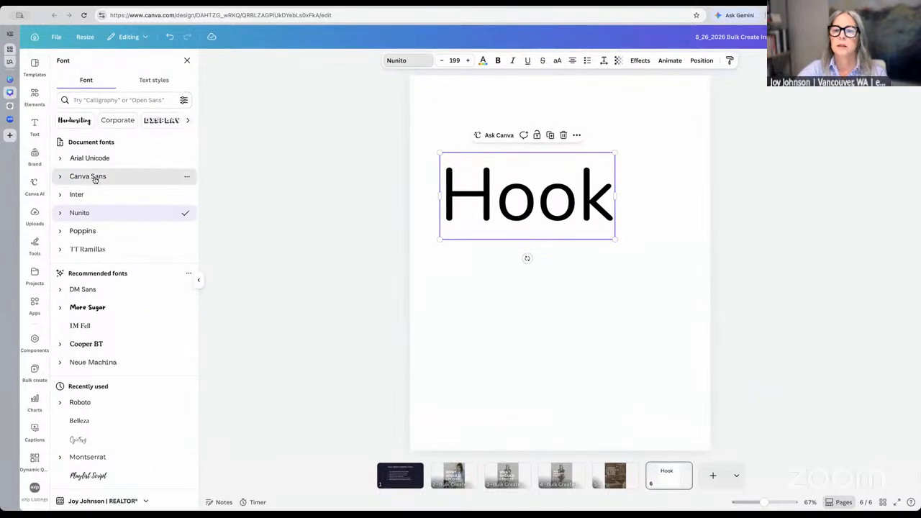
pyautogui.click(93, 232)
pyautogui.click(89, 249)
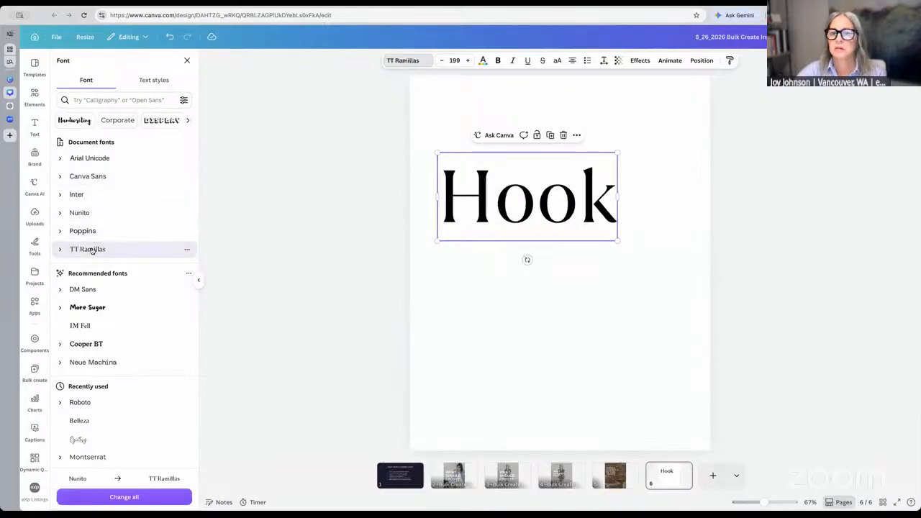
pyautogui.click(583, 374)
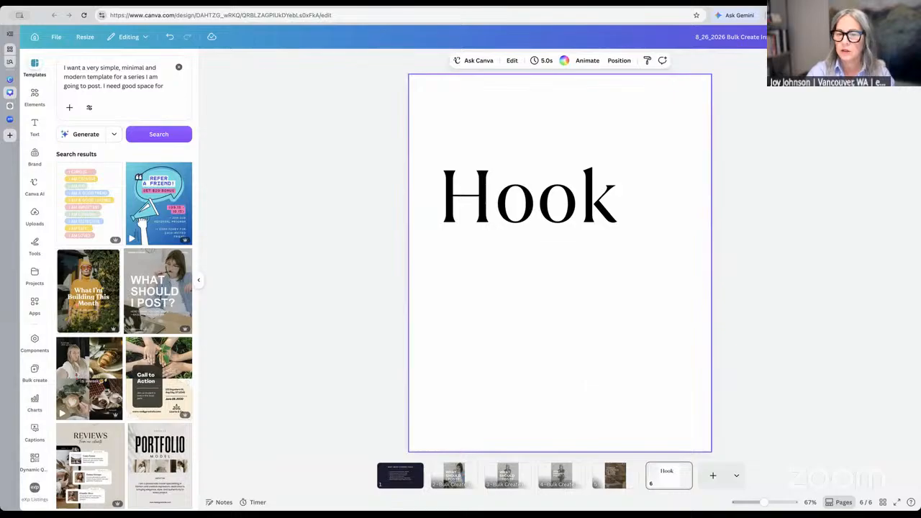
# Add a 'CTA' text in Inter at size 76.9, below and right of the Hook heading
pyautogui.press('t')
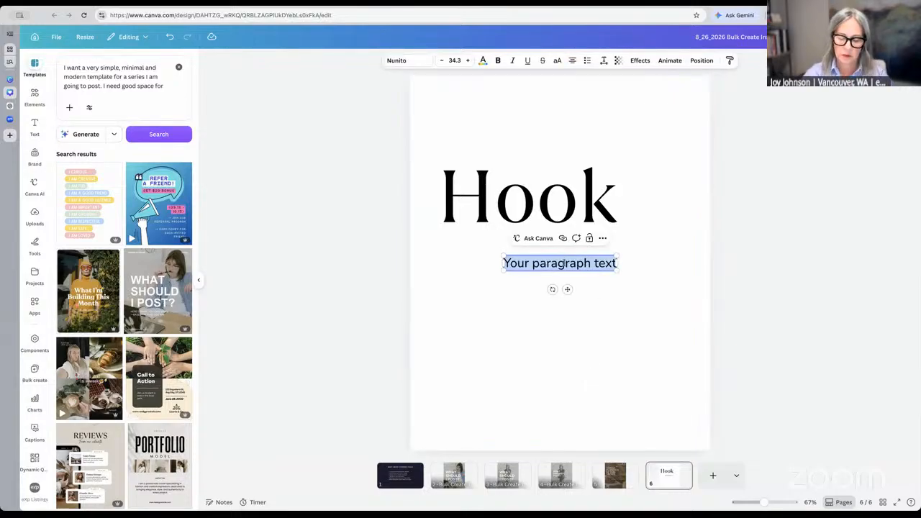
pyautogui.write('CTA')
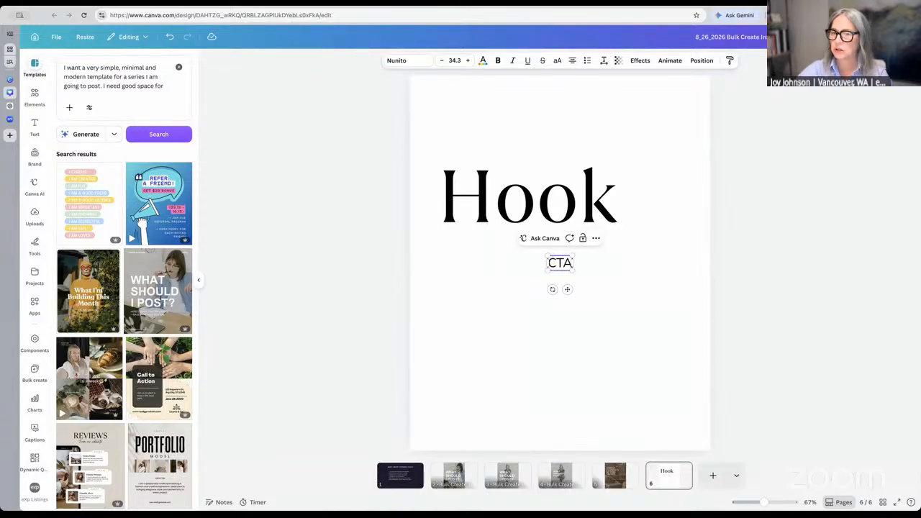
pyautogui.click(402, 61)
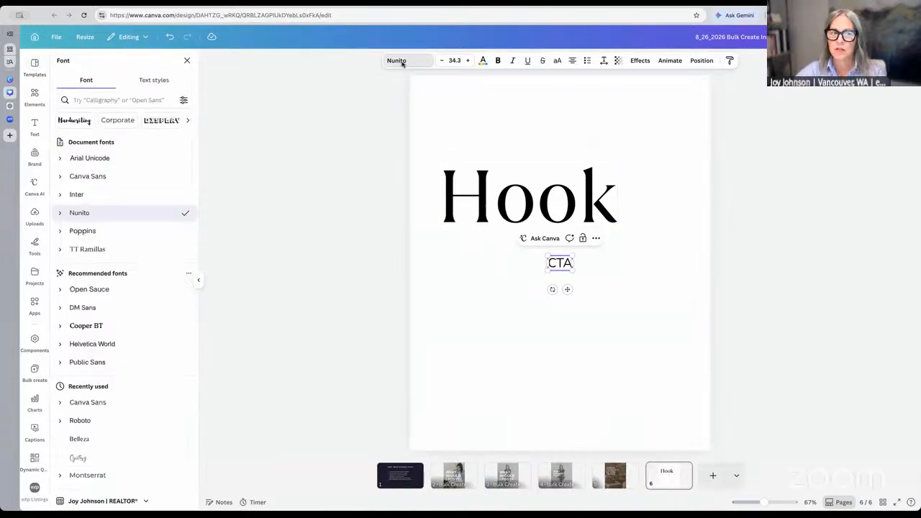
pyautogui.click(76, 194)
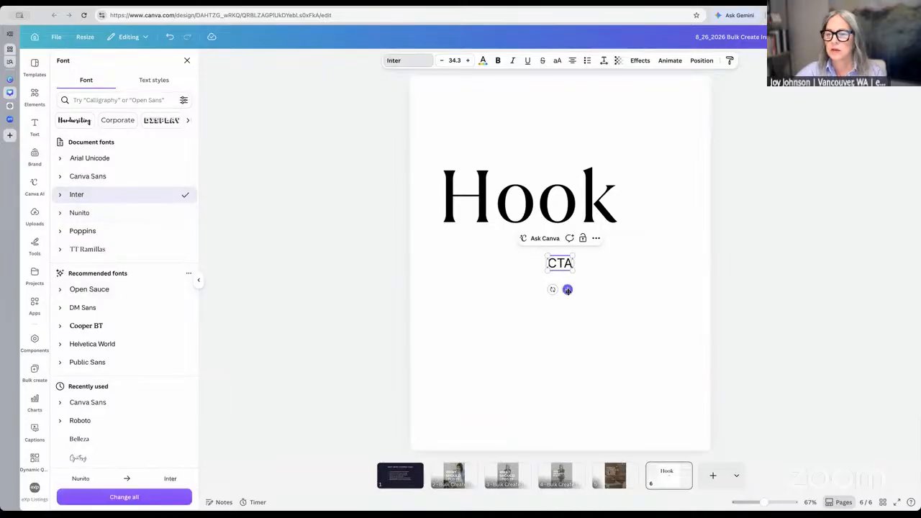
pyautogui.moveTo(567, 290); pyautogui.dragTo(598, 327)
pyautogui.moveTo(576, 293); pyautogui.dragTo(497, 290)
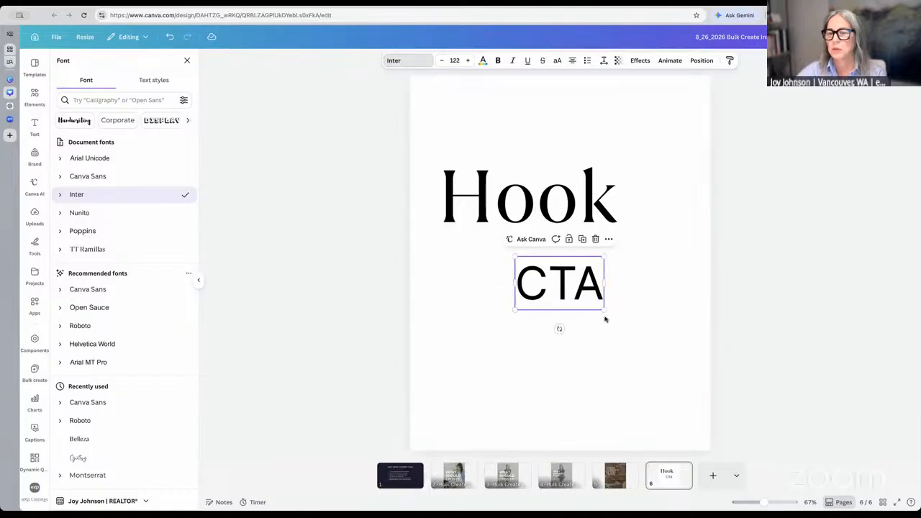
pyautogui.moveTo(603, 308); pyautogui.dragTo(582, 326)
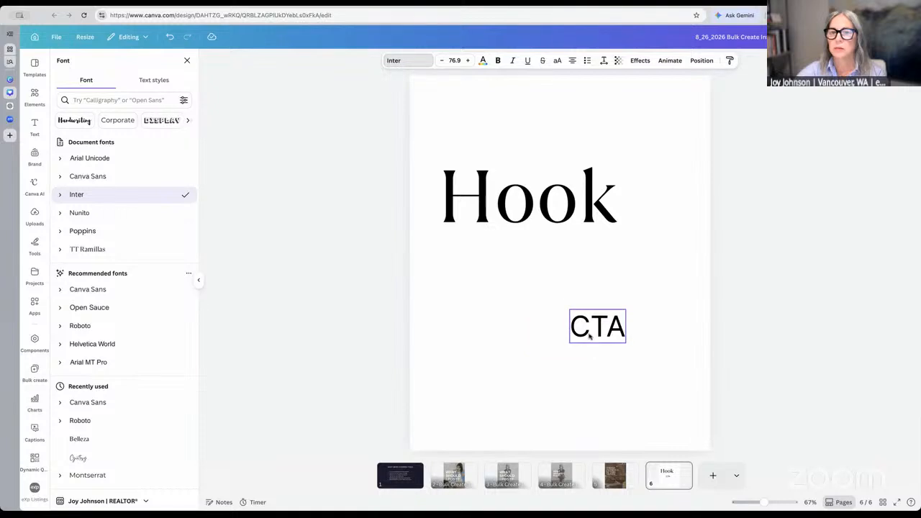
pyautogui.click(558, 108)
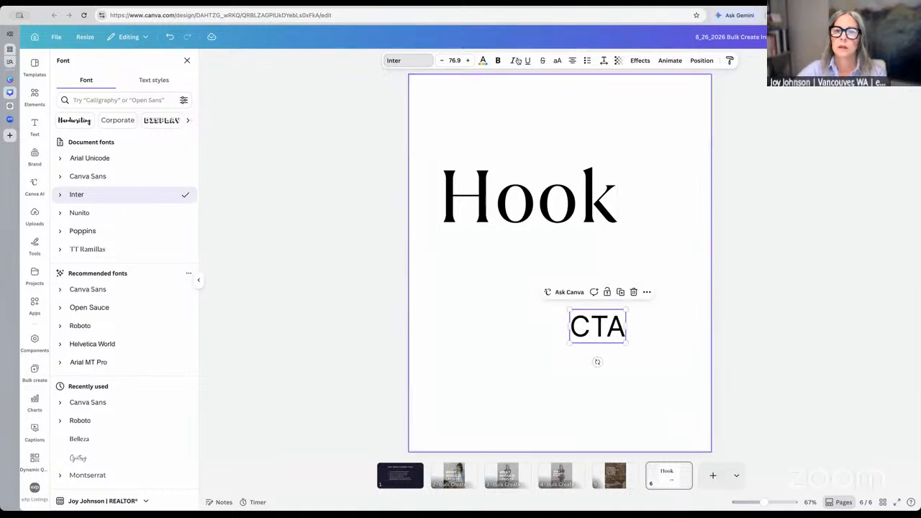
pyautogui.click(564, 60)
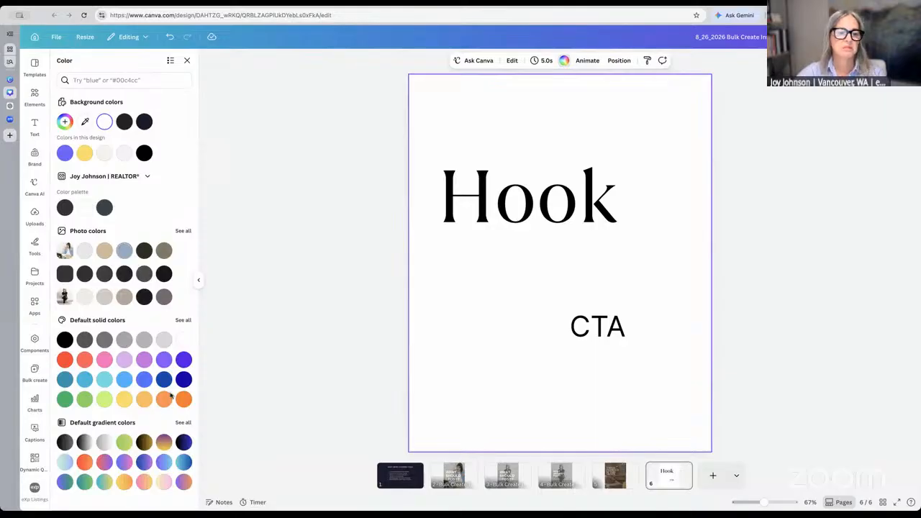
# Apply a purple-to-cyan gradient background and nudge the Hook and CTA texts into place
pyautogui.click(165, 466)
pyautogui.moveTo(502, 218); pyautogui.dragTo(517, 225)
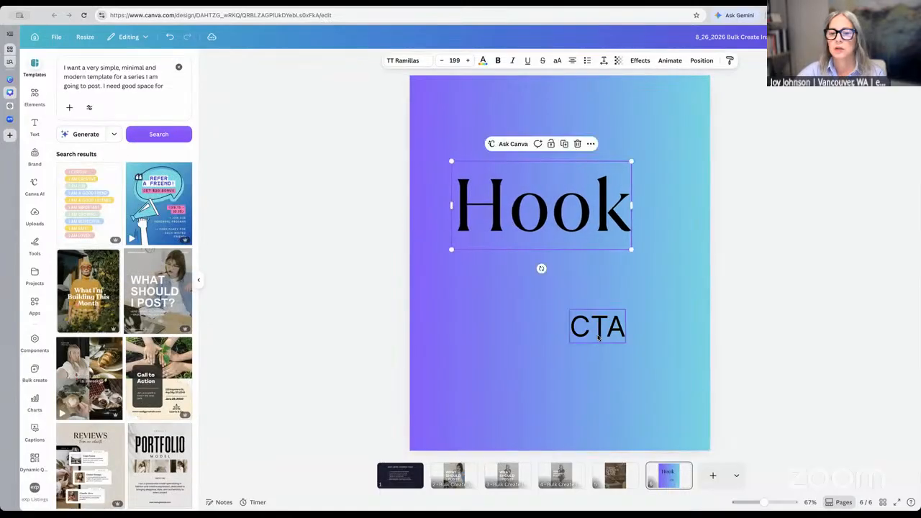
pyautogui.moveTo(598, 332); pyautogui.dragTo(619, 310)
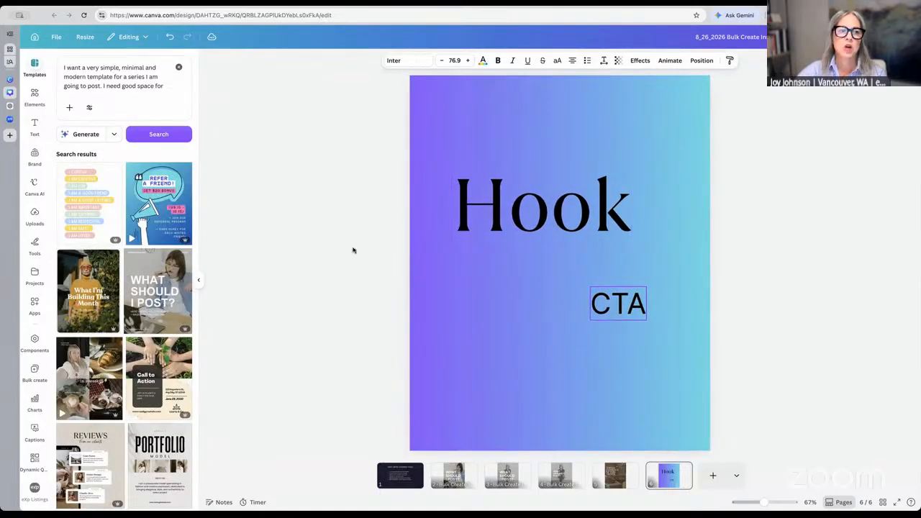
# Add a loop doodle below the Hook heading, then move to page 2
pyautogui.click(34, 95)
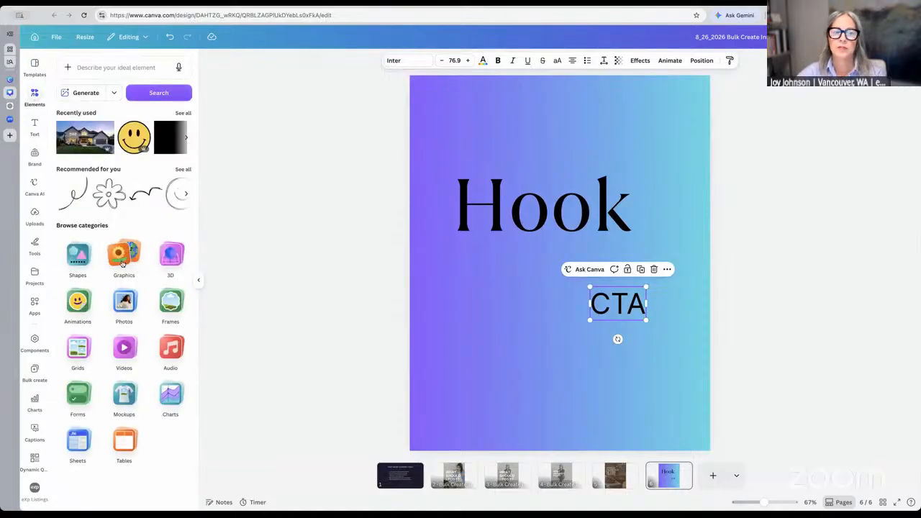
pyautogui.click(74, 189)
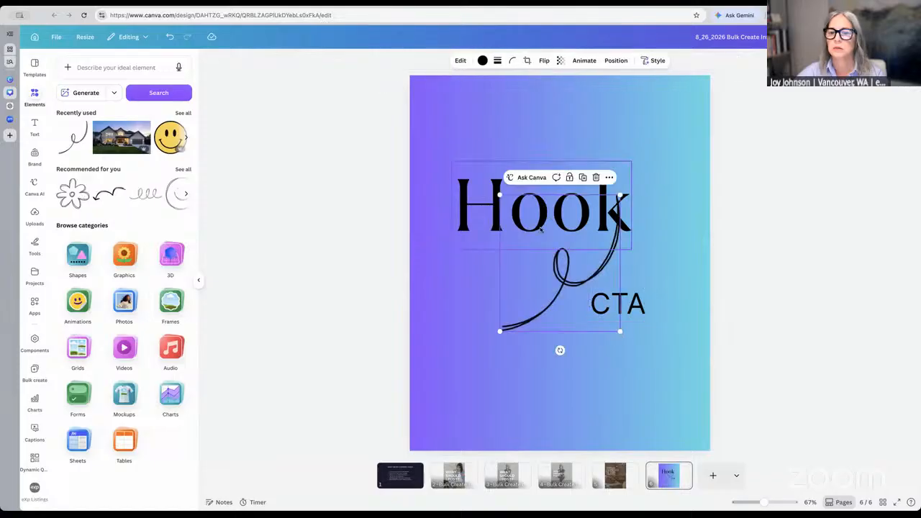
pyautogui.moveTo(559, 271); pyautogui.dragTo(495, 348)
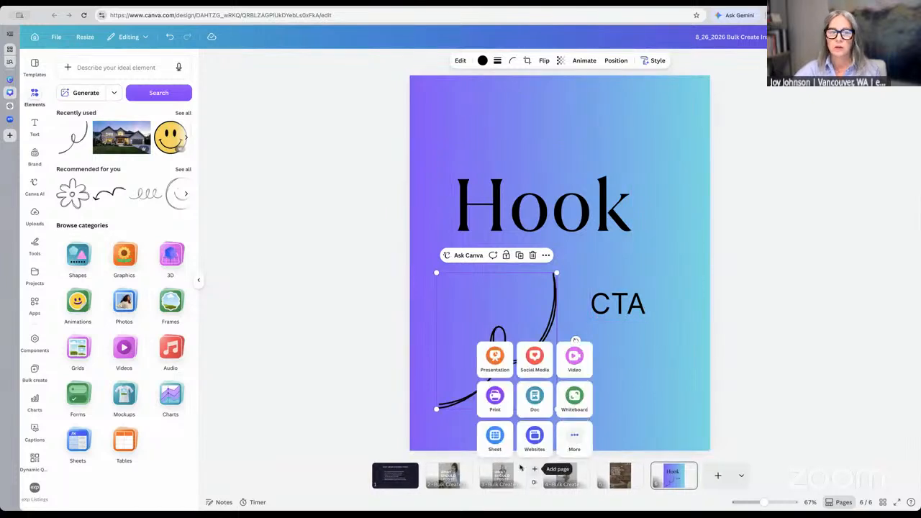
pyautogui.click(199, 282)
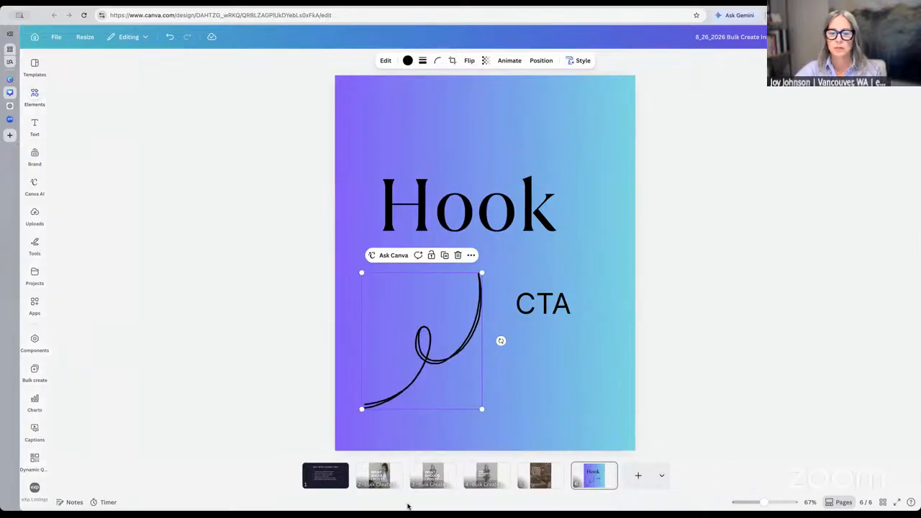
pyautogui.click(385, 477)
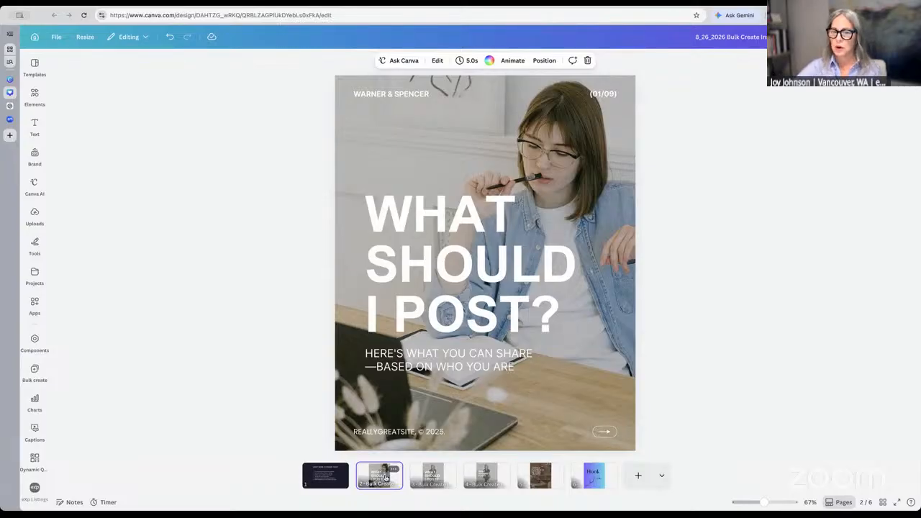
# Delete the (01/09) page counter and the bottom-right arrow graphic from page 2
pyautogui.click(455, 274)
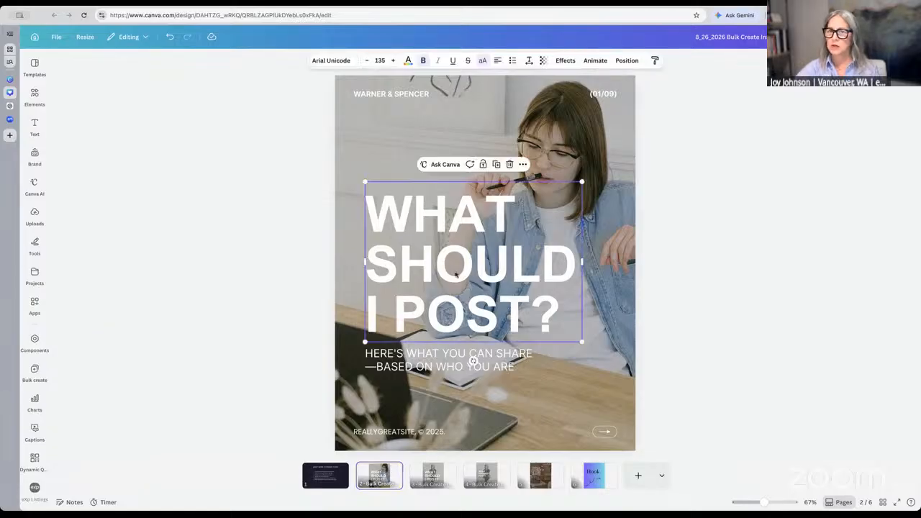
pyautogui.click(469, 369)
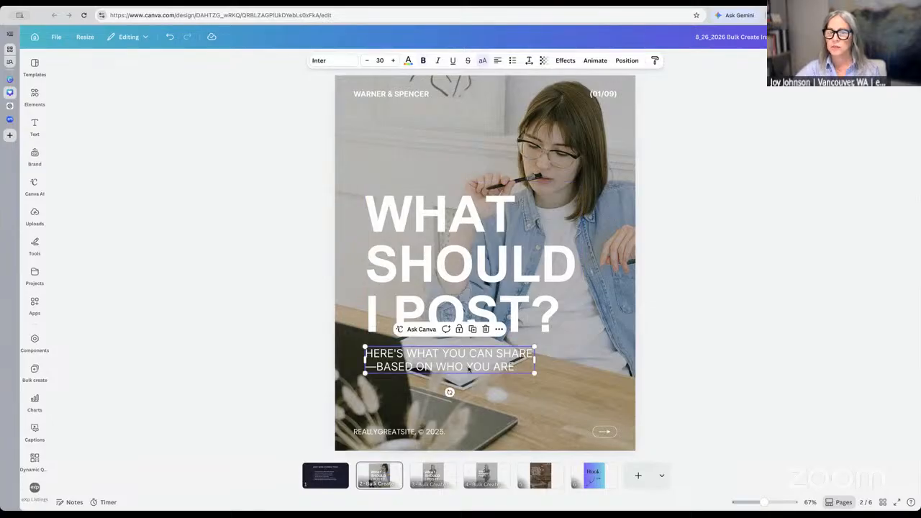
pyautogui.doubleClick(601, 94)
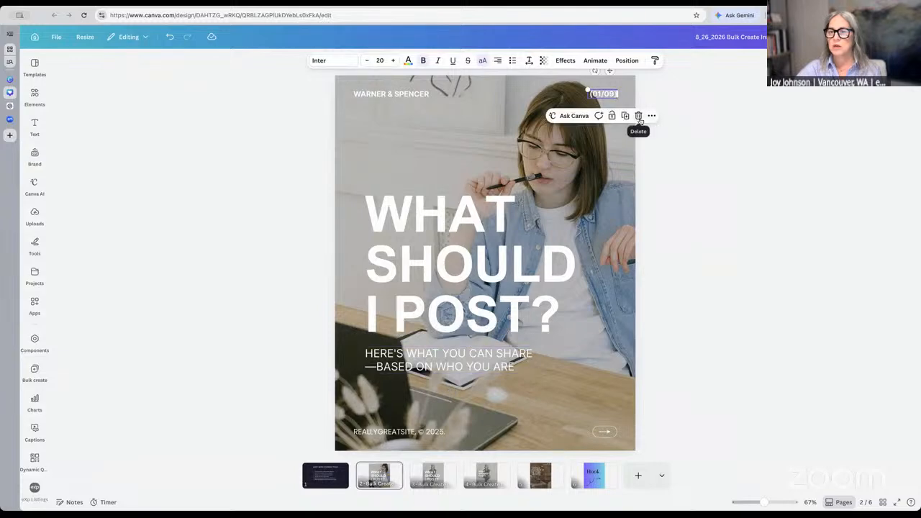
pyautogui.click(638, 117)
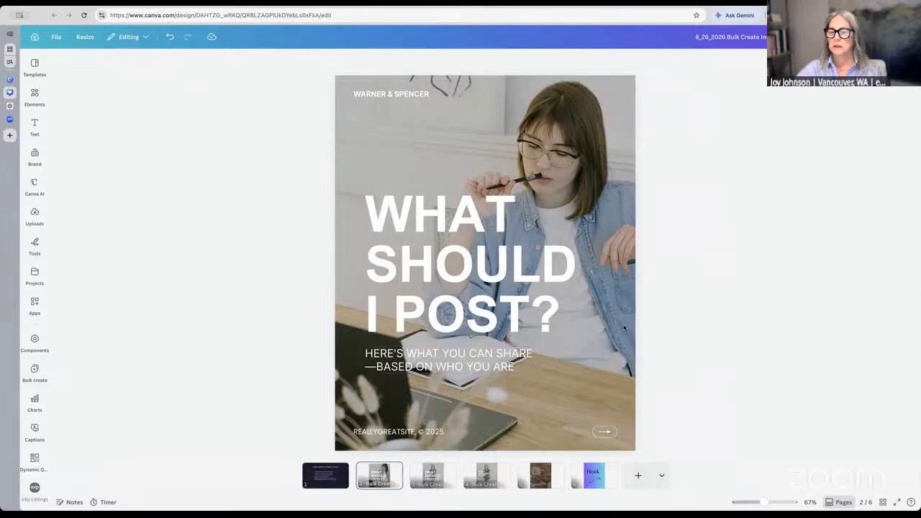
pyautogui.click(604, 434)
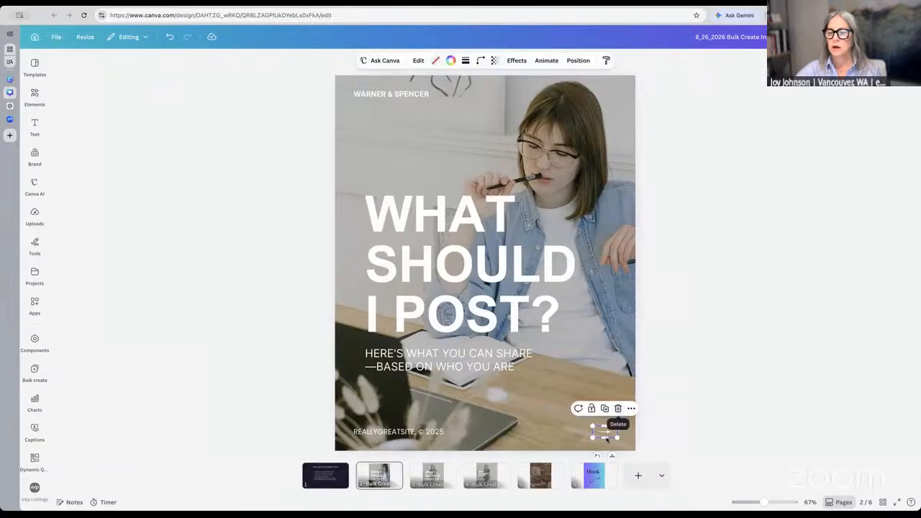
pyautogui.press('Escape')
pyautogui.click(606, 434)
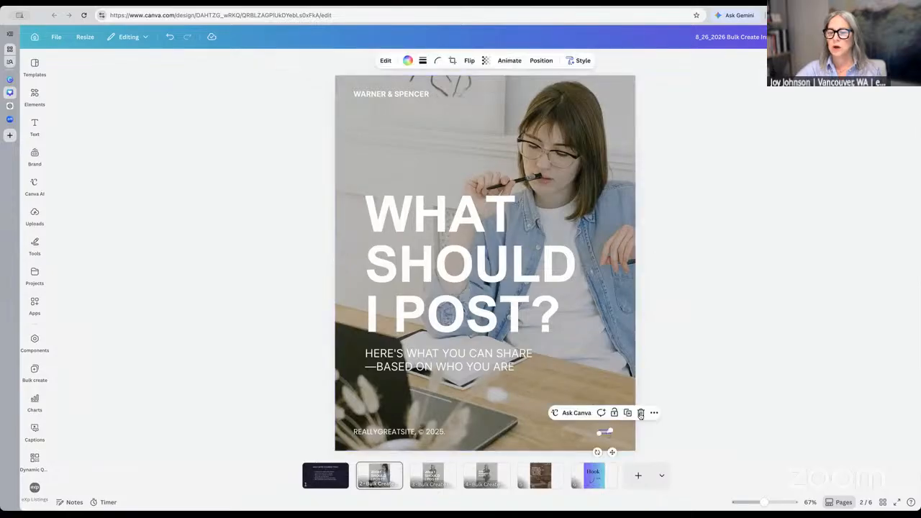
pyautogui.click(641, 413)
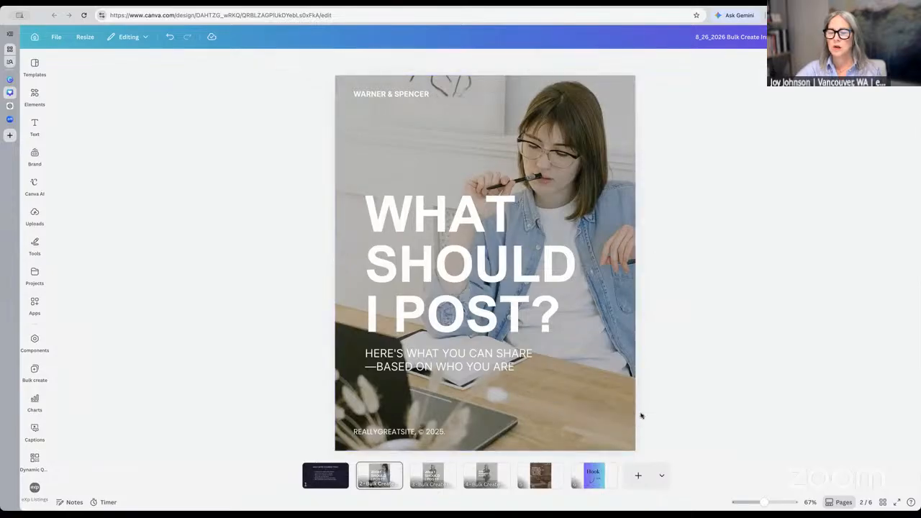
# Replace the footer credit with the realtor's website address, widened to fit one line
pyautogui.click(382, 433)
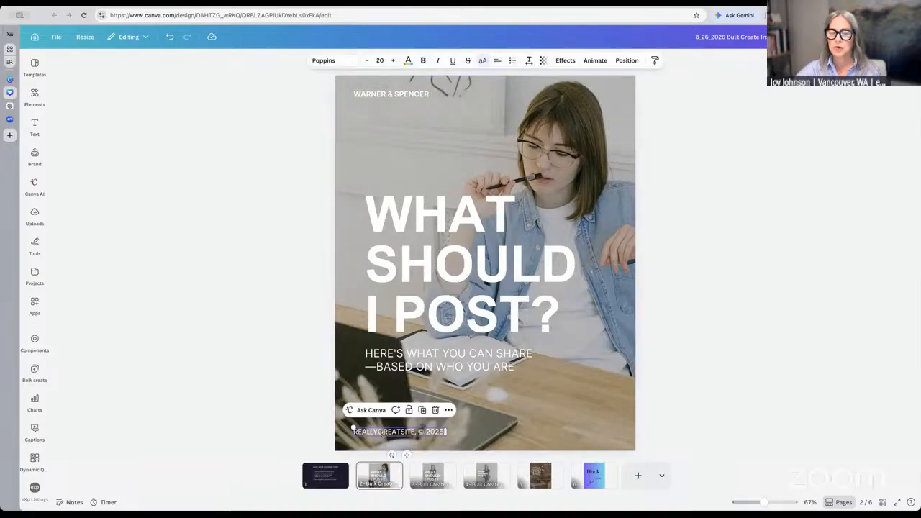
pyautogui.click(382, 433)
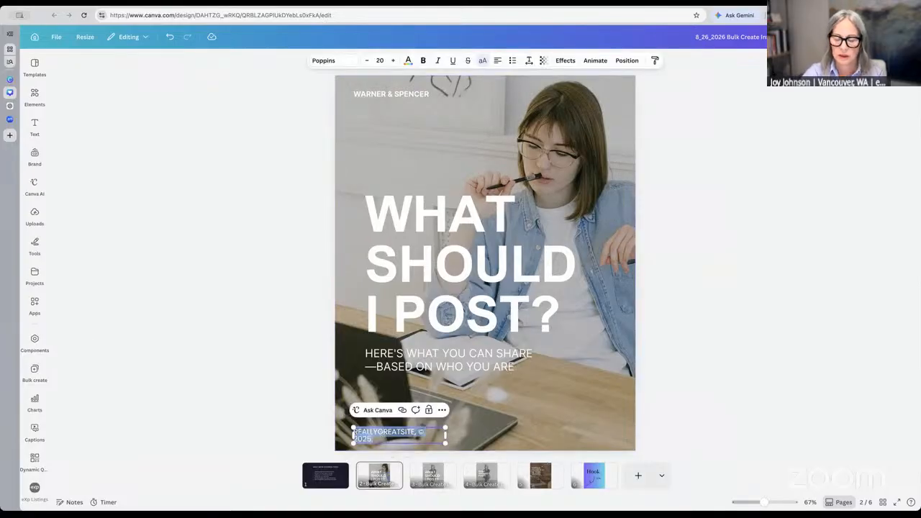
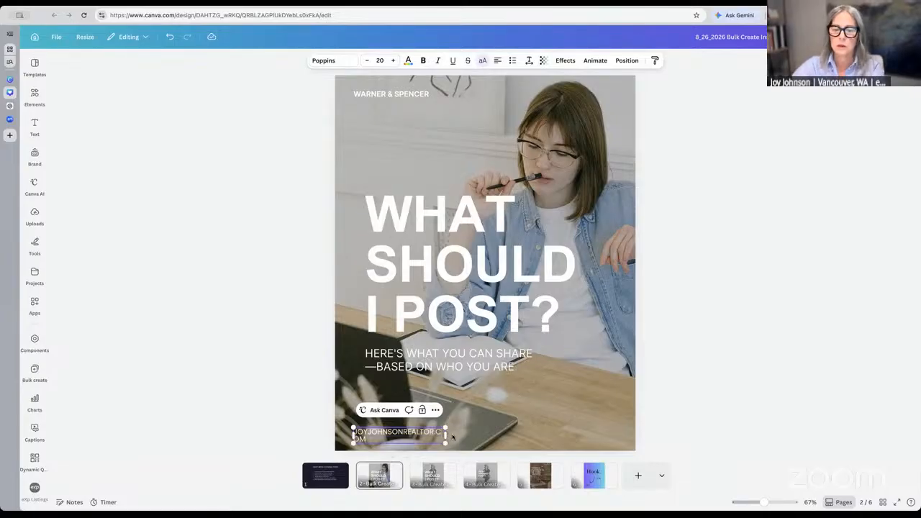
pyautogui.moveTo(446, 435); pyautogui.dragTo(463, 437)
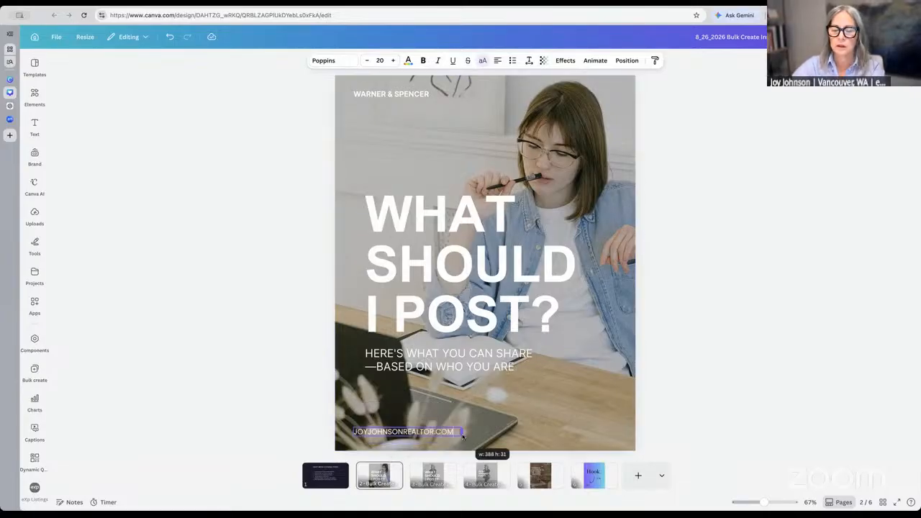
pyautogui.click(487, 217)
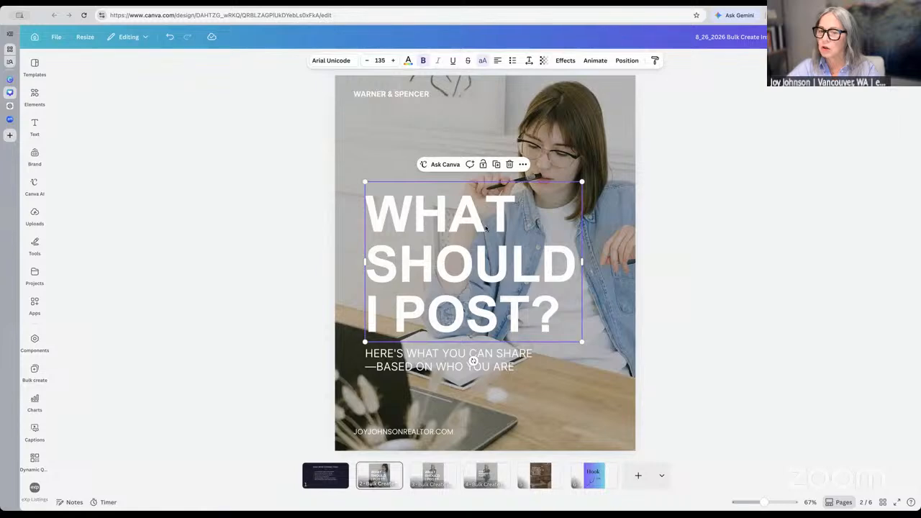
# Shrink the page 2 headline's font size until it fits on three lines
pyautogui.click(367, 62)
pyautogui.click(368, 61)
pyautogui.click(368, 62)
pyautogui.click(368, 61)
pyautogui.click(368, 61)
pyautogui.click(367, 61)
pyautogui.click(368, 61)
pyautogui.click(367, 61)
pyautogui.click(367, 61)
pyautogui.click(368, 61)
pyautogui.click(367, 62)
pyautogui.click(368, 61)
pyautogui.click(368, 61)
pyautogui.click(368, 61)
pyautogui.click(368, 61)
pyautogui.click(368, 61)
pyautogui.click(368, 61)
pyautogui.click(368, 61)
pyautogui.click(367, 61)
pyautogui.click(368, 61)
pyautogui.click(368, 61)
pyautogui.click(368, 61)
pyautogui.click(368, 61)
pyautogui.click(368, 61)
# Replace WARNER & SPENCER with the realtor's social handle, widened to one line and lowercase
pyautogui.doubleClick(407, 93)
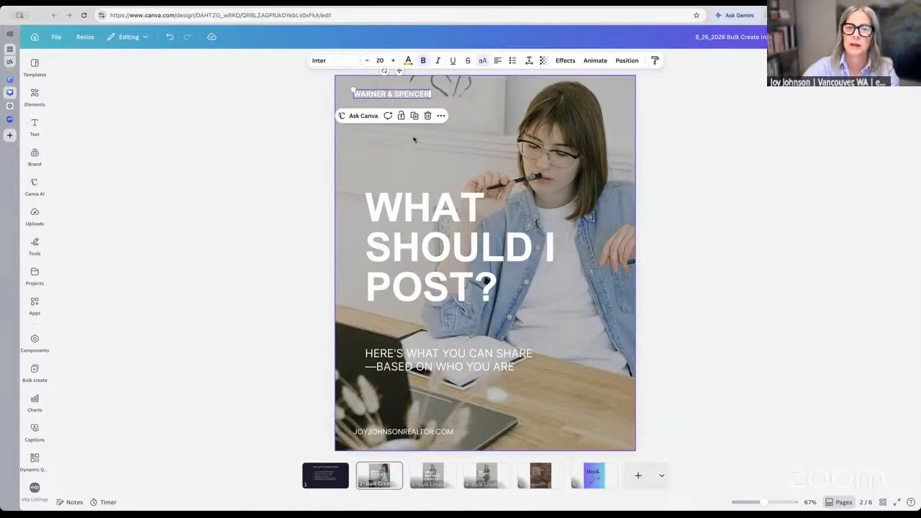
pyautogui.click(400, 94)
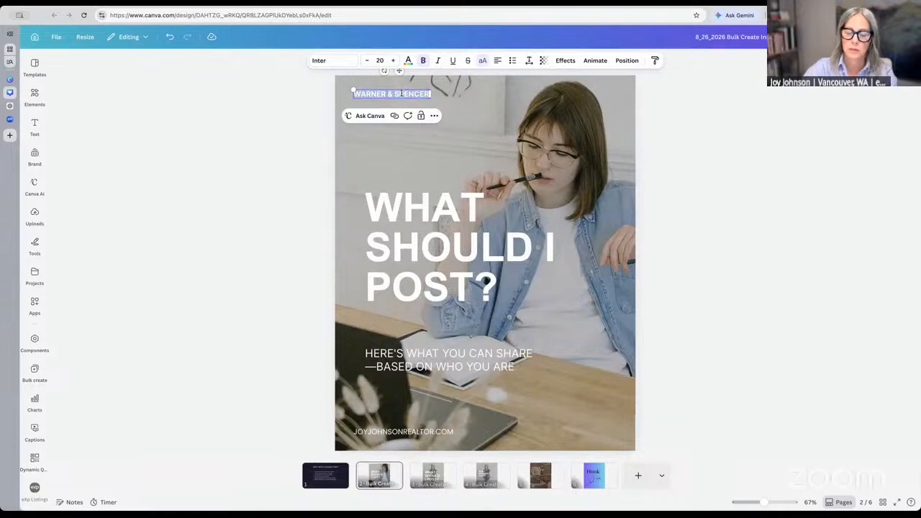
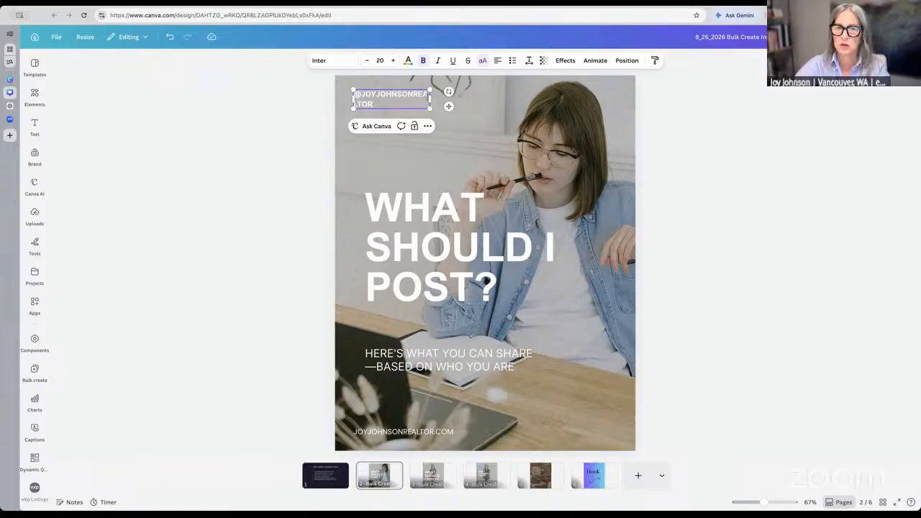
pyautogui.moveTo(438, 100); pyautogui.dragTo(455, 100)
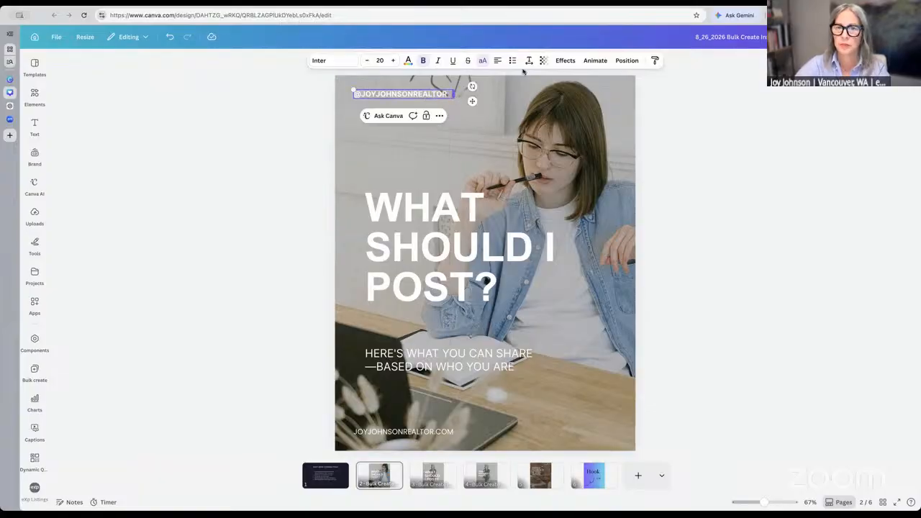
pyautogui.click(483, 61)
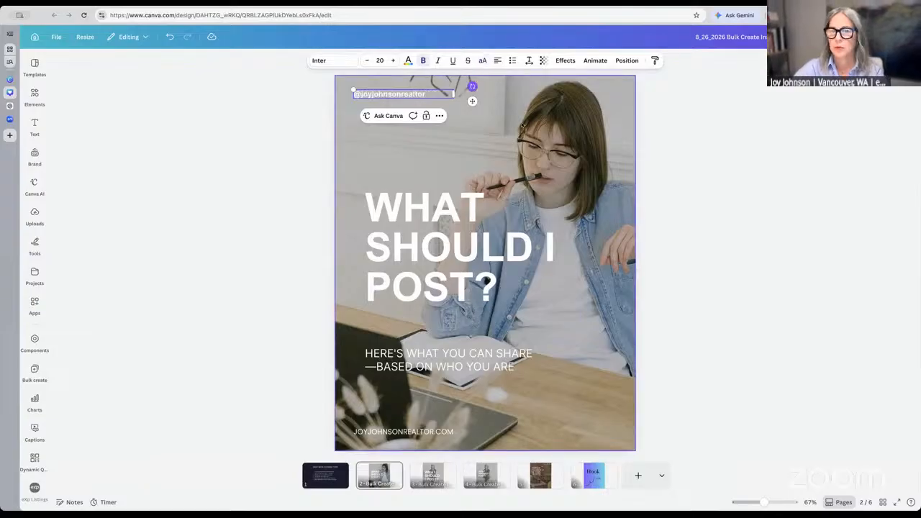
pyautogui.click(736, 118)
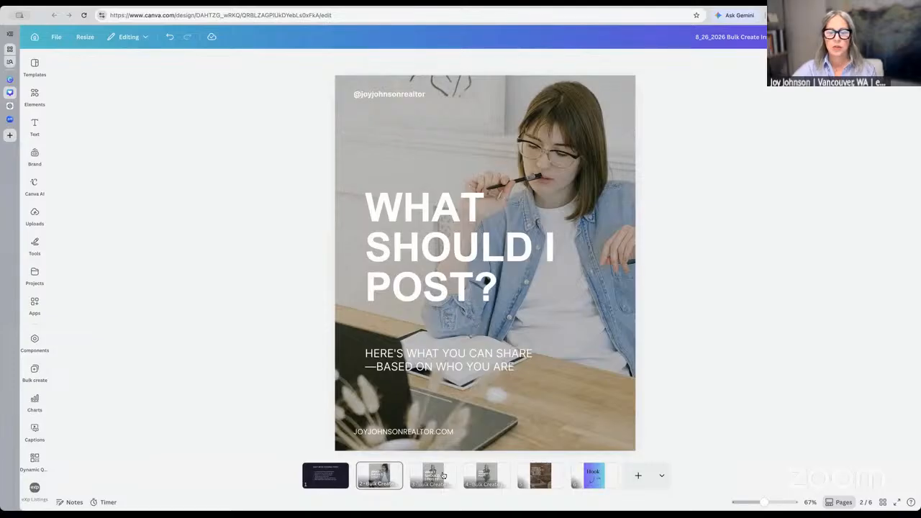
# Select the page 3 'WHAT SHOULD I POST?' headline and reduce it from 135 to 124
pyautogui.click(443, 476)
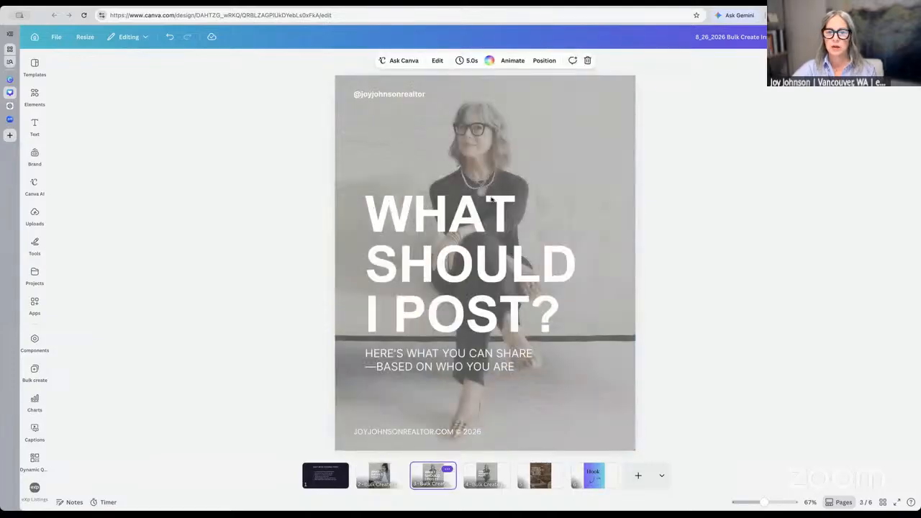
pyautogui.click(478, 222)
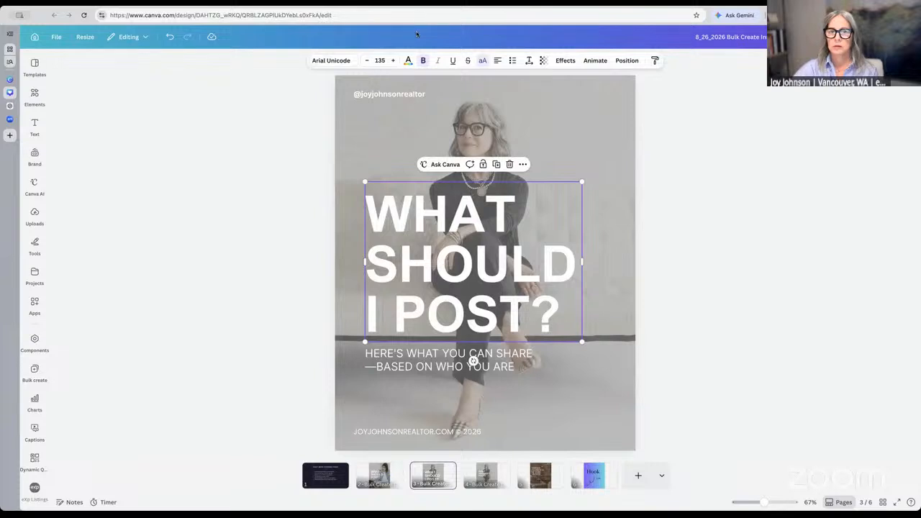
pyautogui.click(365, 61)
pyautogui.click(367, 61)
pyautogui.click(368, 62)
pyautogui.click(369, 62)
pyautogui.click(369, 62)
pyautogui.click(369, 62)
pyautogui.click(369, 62)
pyautogui.click(369, 61)
pyautogui.click(369, 62)
pyautogui.click(369, 62)
pyautogui.click(368, 62)
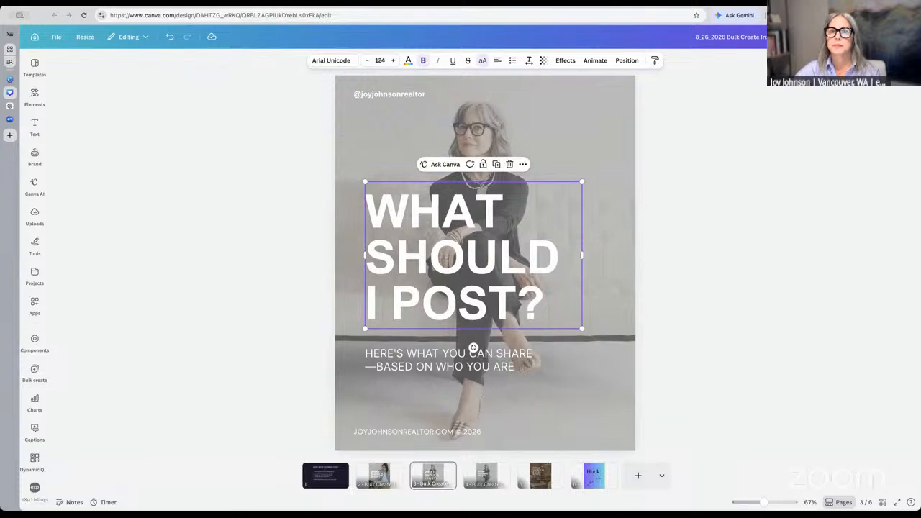
pyautogui.click(241, 105)
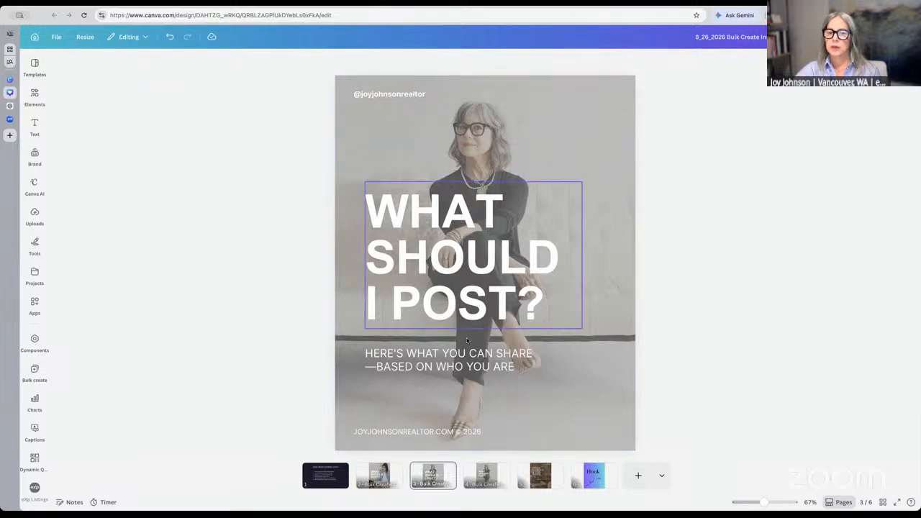
# Replace the page 3 headline text with 'HOOK'
pyautogui.click(414, 227)
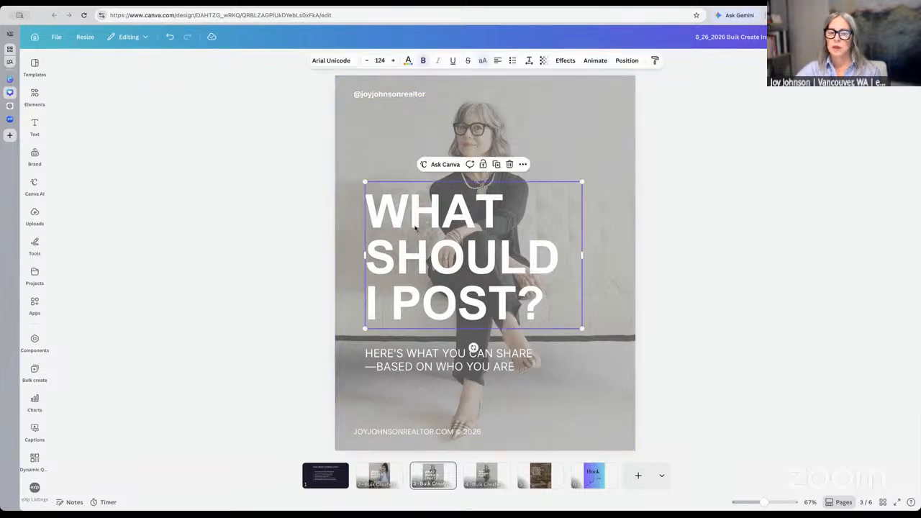
pyautogui.tripleClick(415, 227)
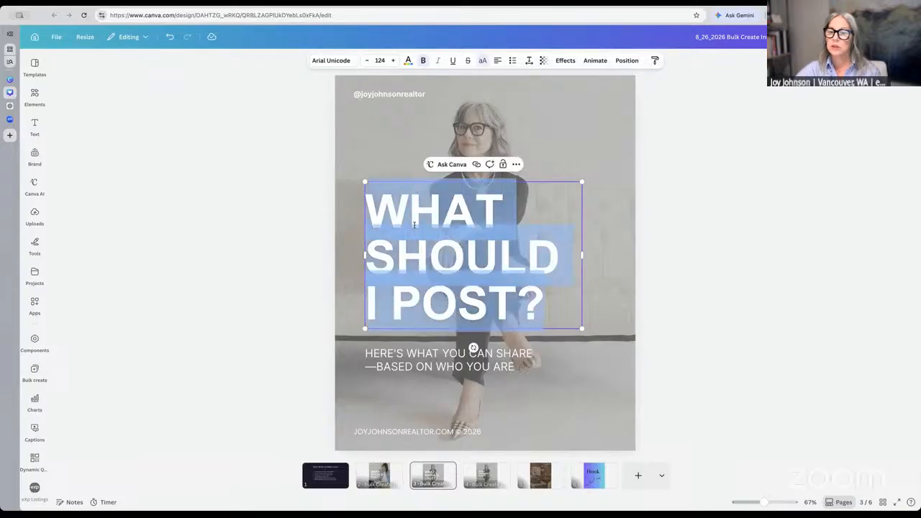
pyautogui.write('H')
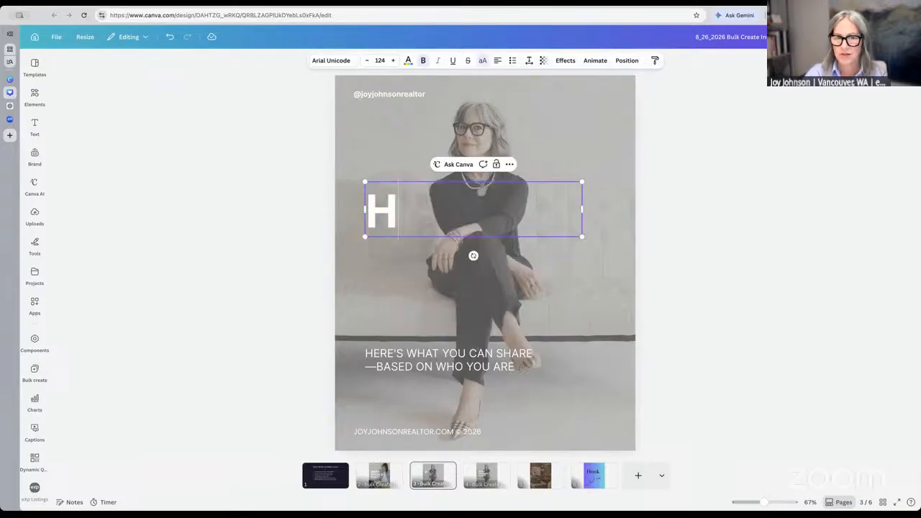
pyautogui.write('OOK')
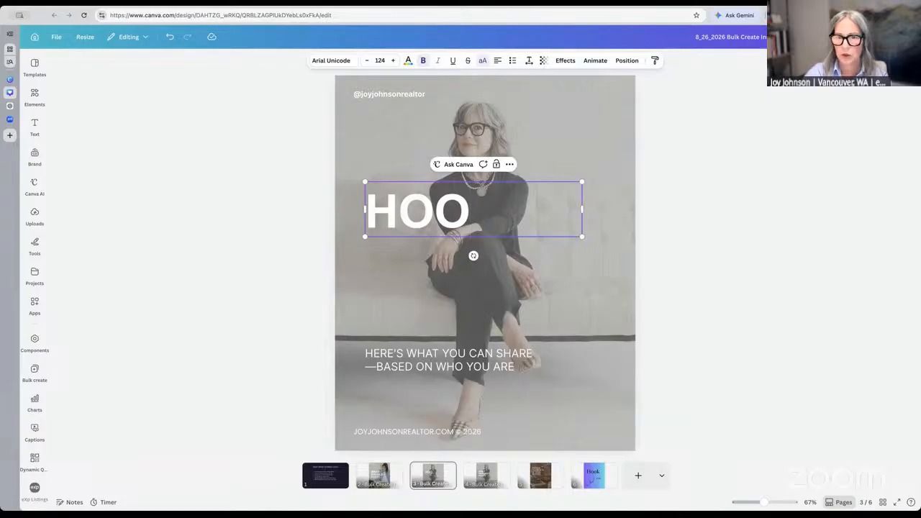
# Replace the subtitle text with 'CTA'
pyautogui.click(400, 365)
pyautogui.tripleClick(399, 361)
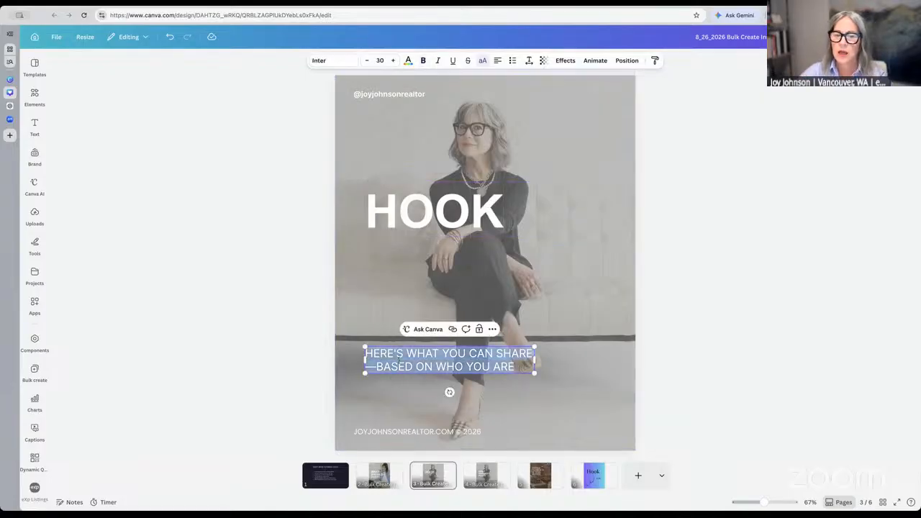
pyautogui.write('CTA')
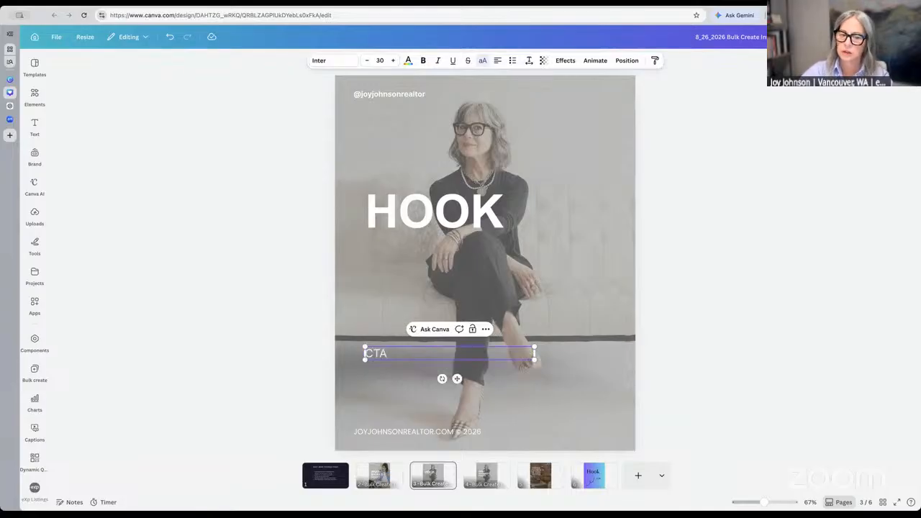
pyautogui.click(723, 156)
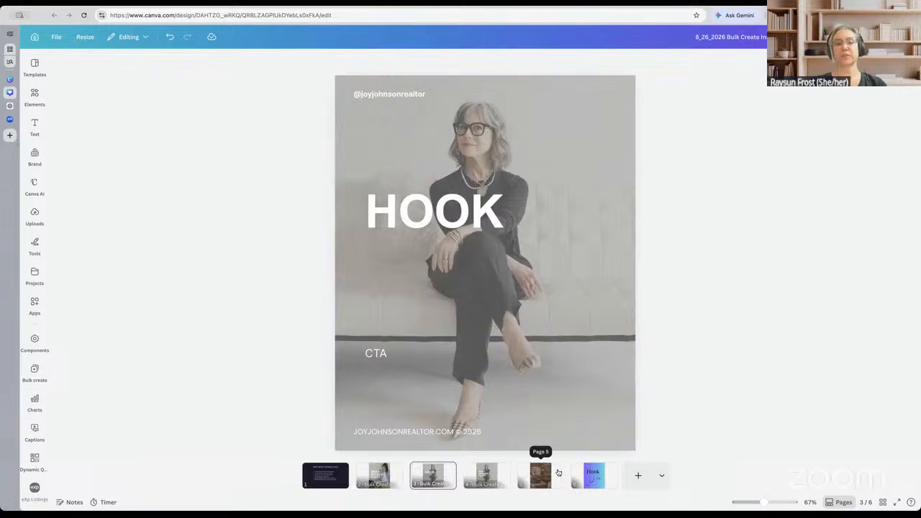
# Delete page 5, the 'THINGS I'M PROUD OF THIS MONTH' page
pyautogui.click(559, 473)
pyautogui.click(554, 469)
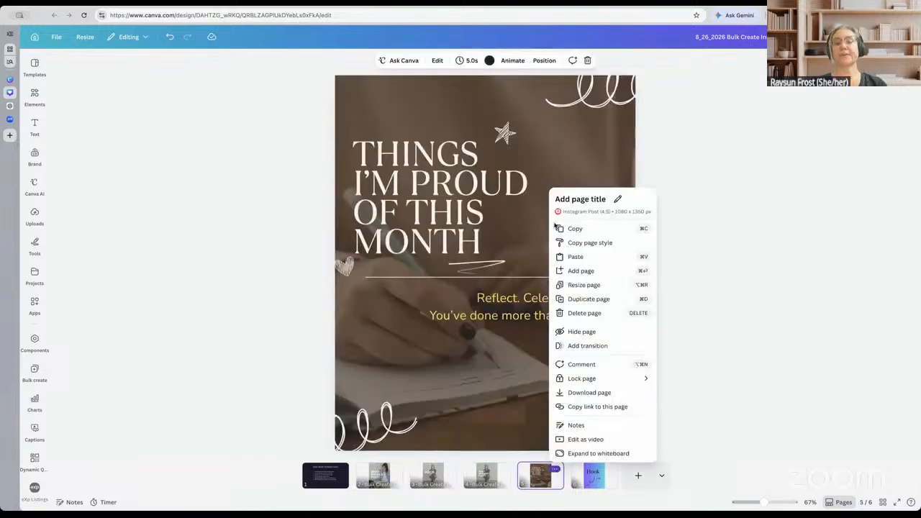
pyautogui.click(590, 314)
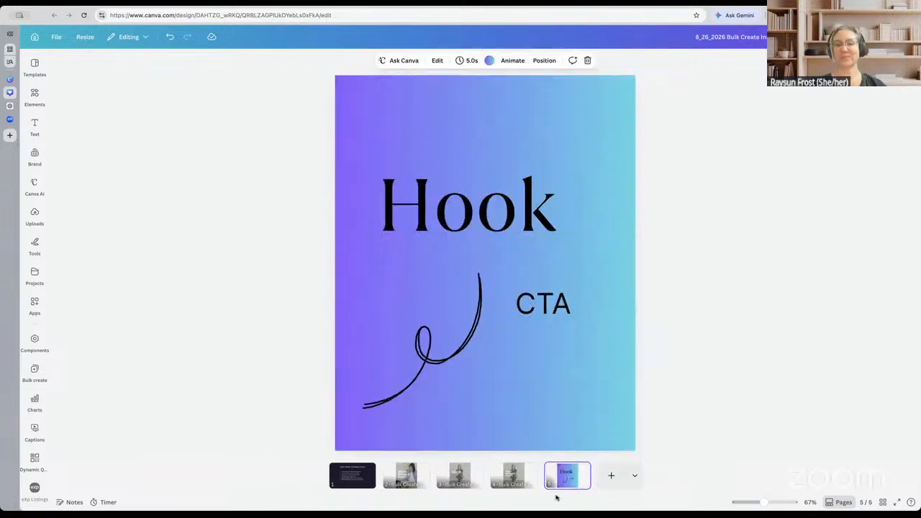
# Delete the gradient Hook page and return to page 2
pyautogui.click(582, 470)
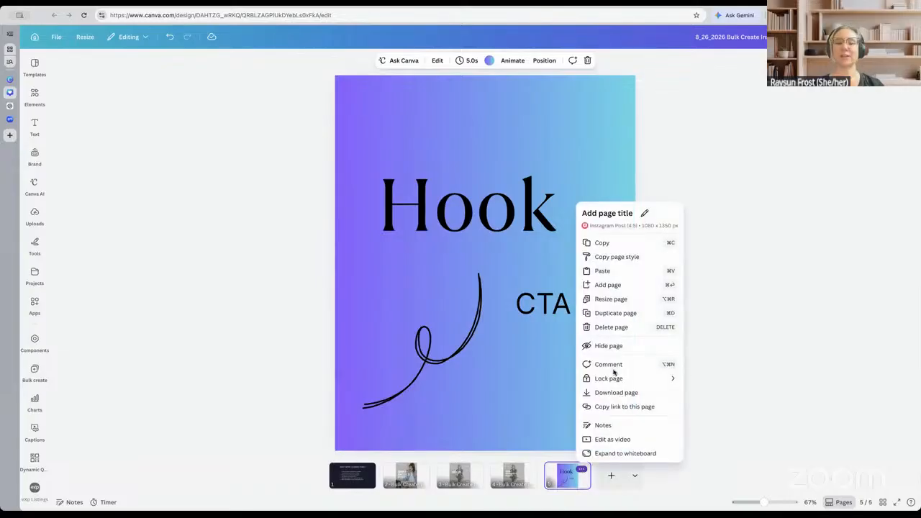
pyautogui.click(613, 328)
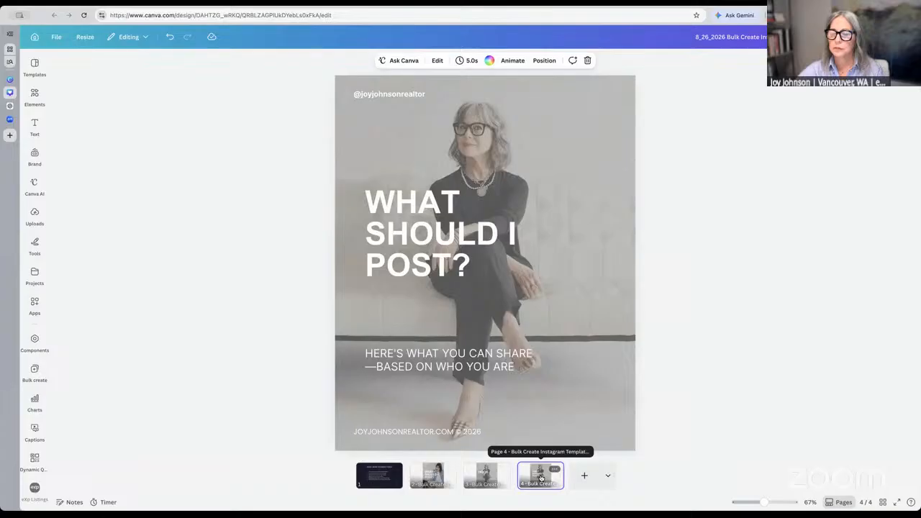
pyautogui.click(446, 476)
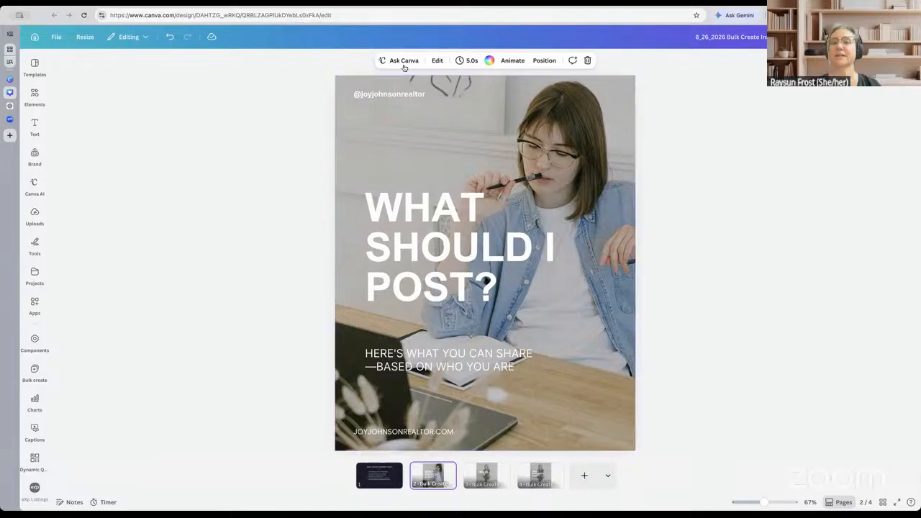
# Select the page 2 headline and dismiss the Canva AI chat panel
pyautogui.click(489, 243)
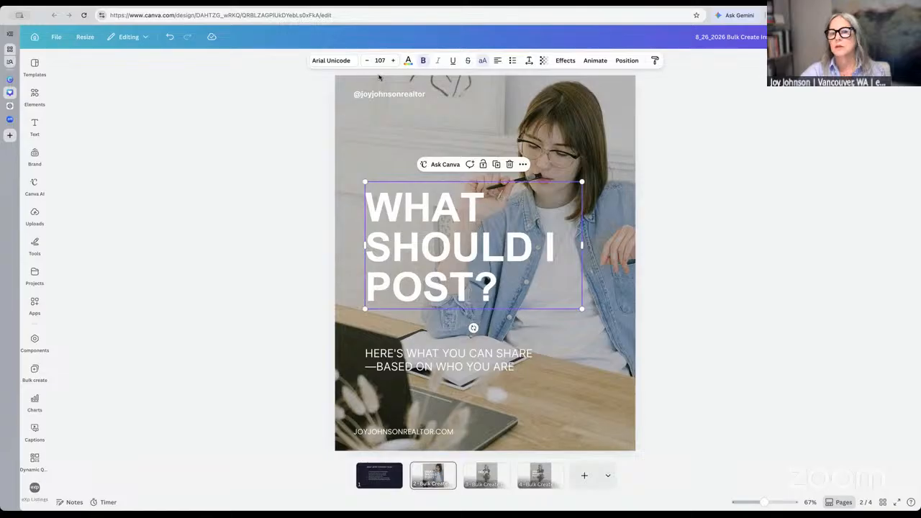
pyautogui.click(450, 167)
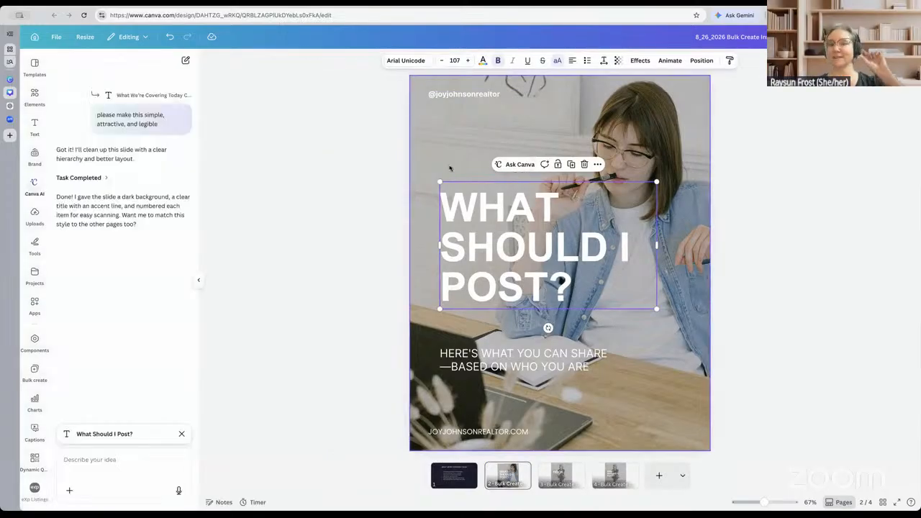
pyautogui.click(198, 282)
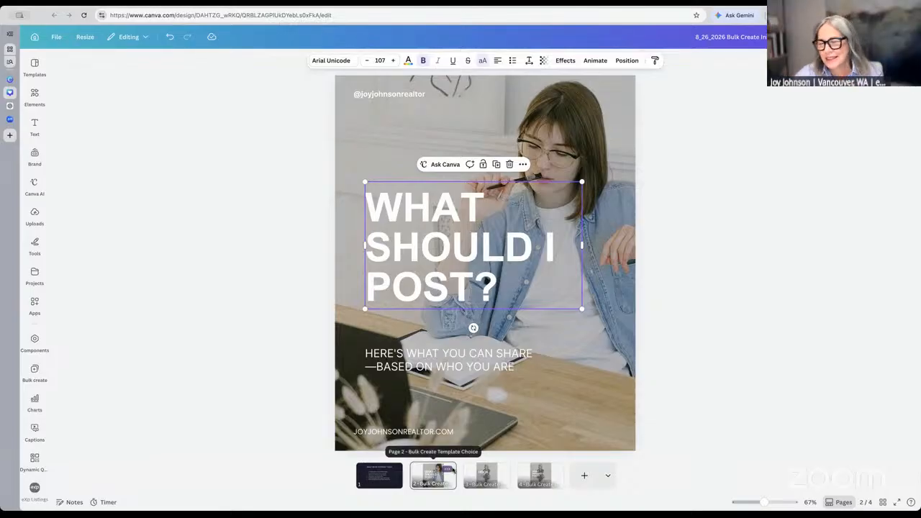
# Delete the agenda slide on page 1
pyautogui.click(394, 472)
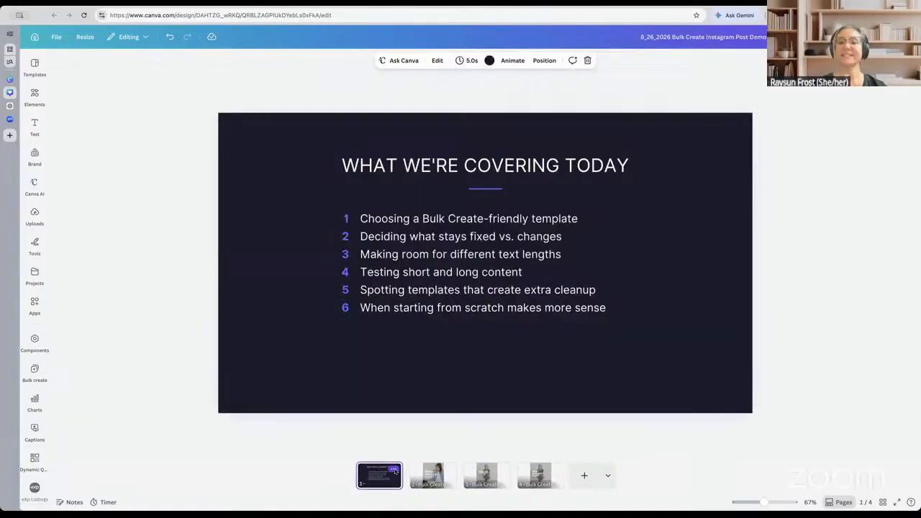
pyautogui.click(394, 471)
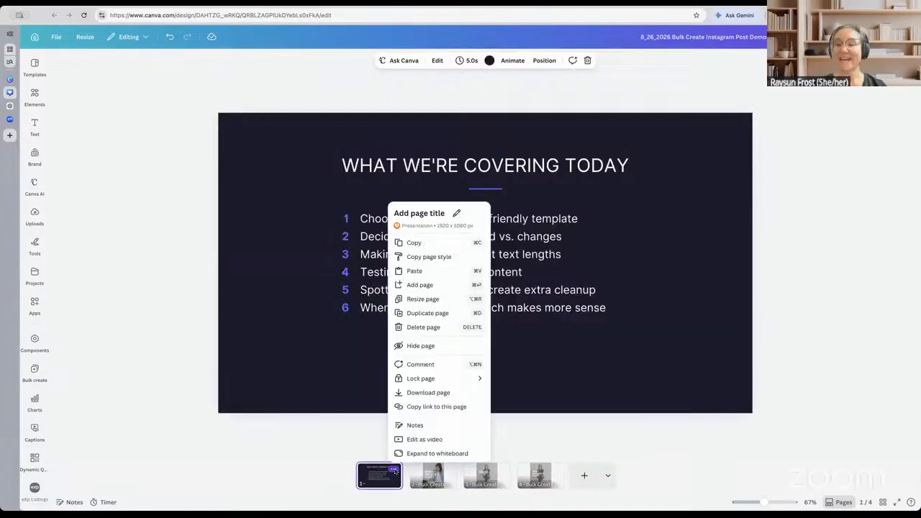
pyautogui.click(425, 328)
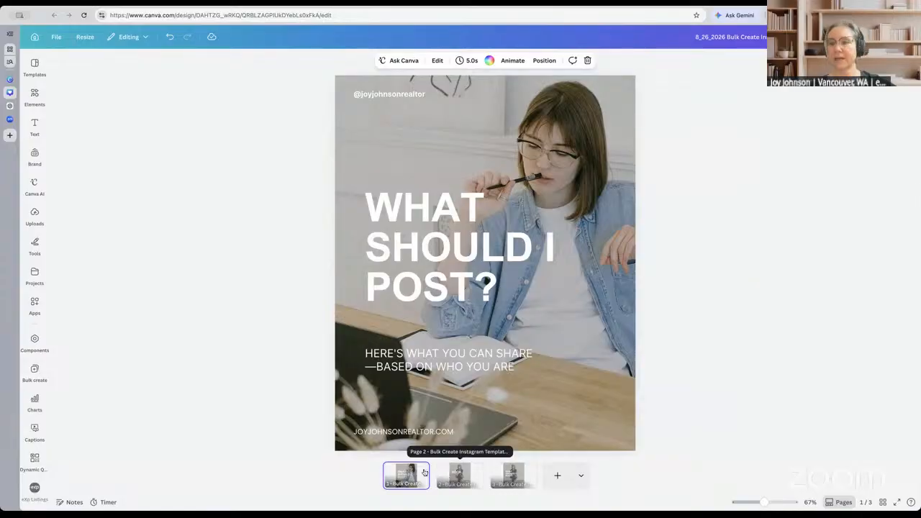
# Delete the first 'What Should I Post?' page and view the remaining one
pyautogui.click(423, 470)
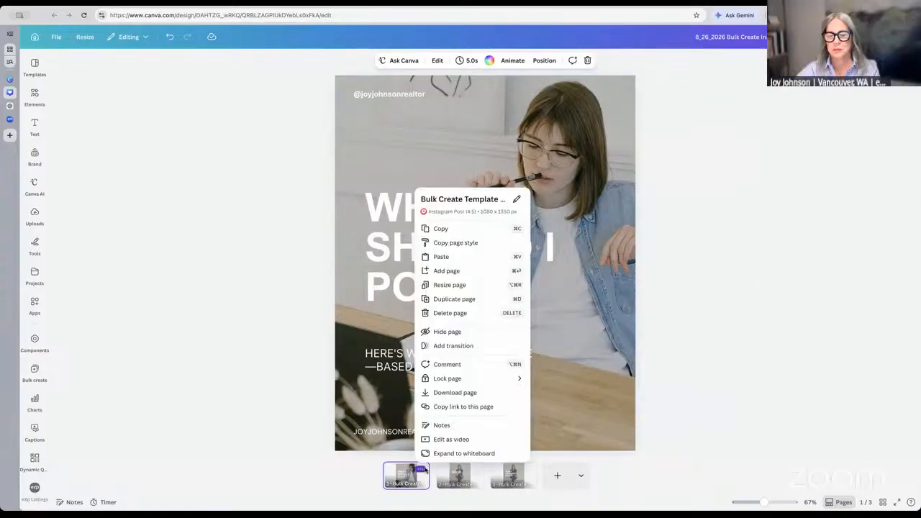
pyautogui.click(482, 315)
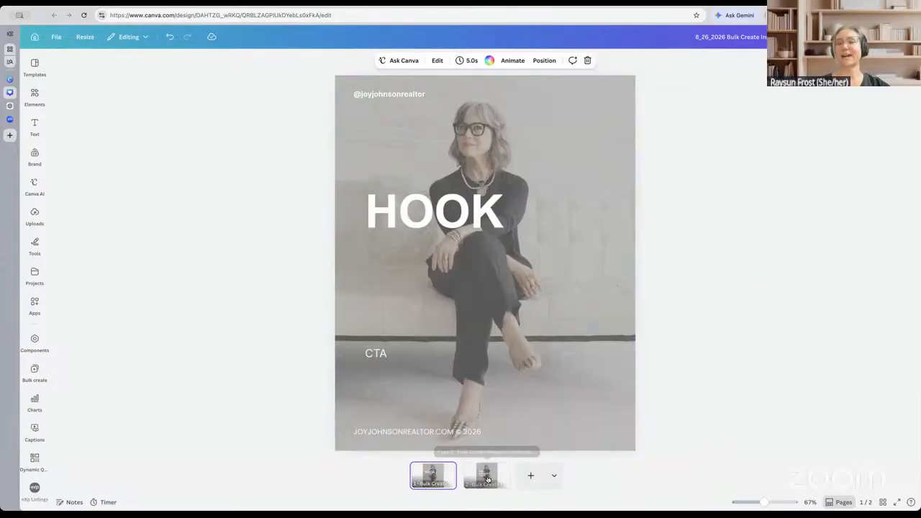
pyautogui.click(488, 479)
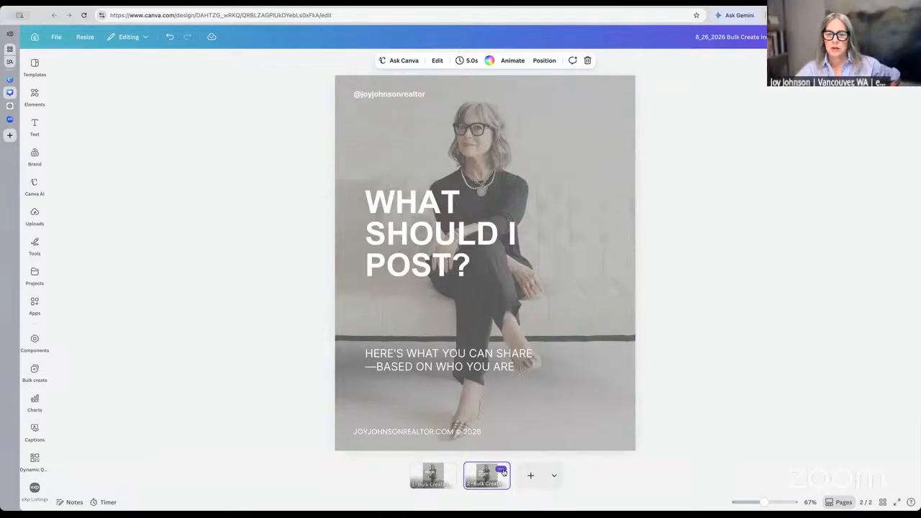
# Overwrite the 'WHAT SHOULD I POST?' headline with 'SELLER TIPS', keeping it on one line
pyautogui.click(445, 477)
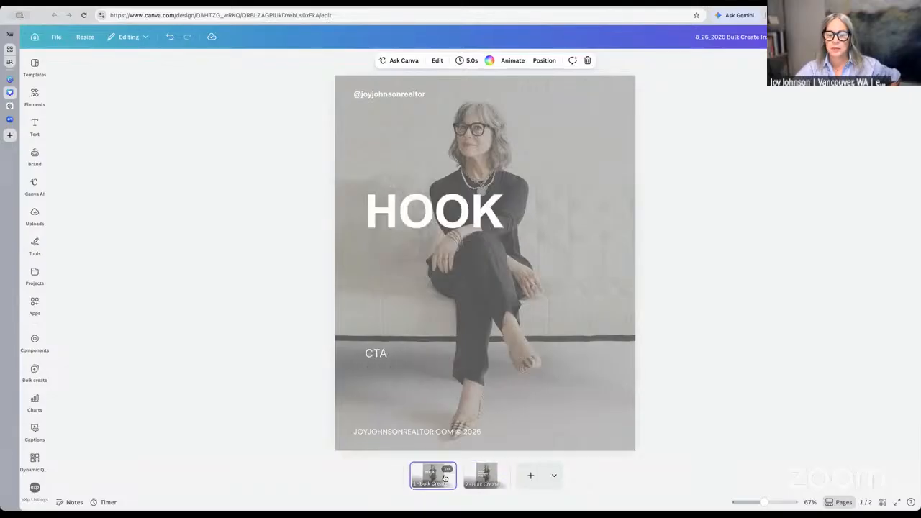
pyautogui.click(484, 479)
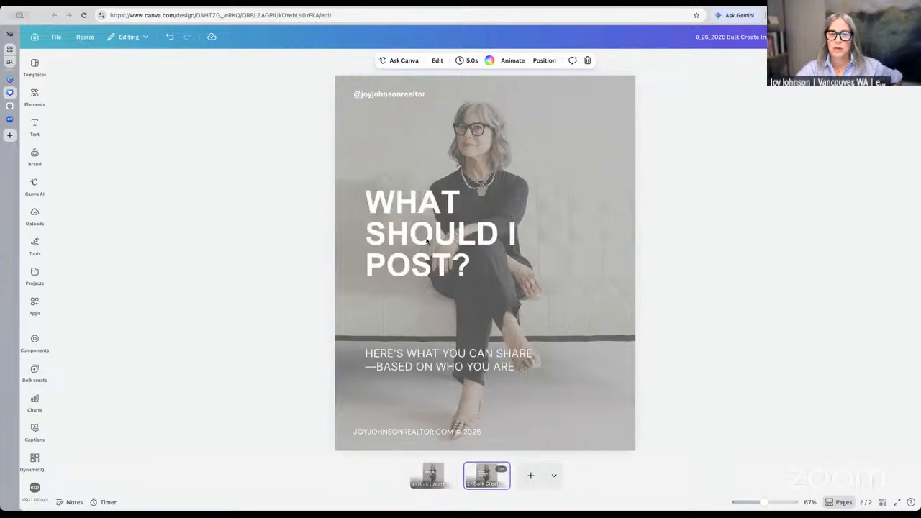
pyautogui.click(428, 241)
pyautogui.click(427, 240)
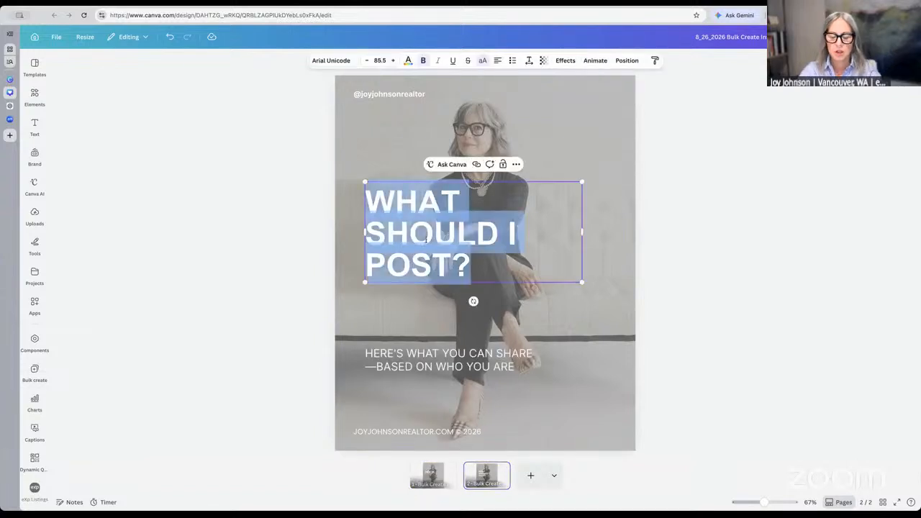
pyautogui.write('SELLER')
pyautogui.press('Return')
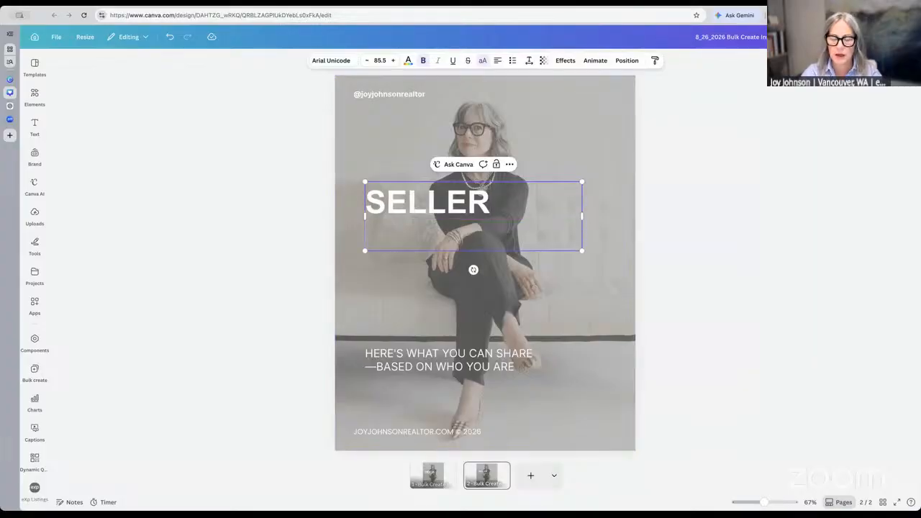
pyautogui.press('BackSpace')
pyautogui.write('TIPS')
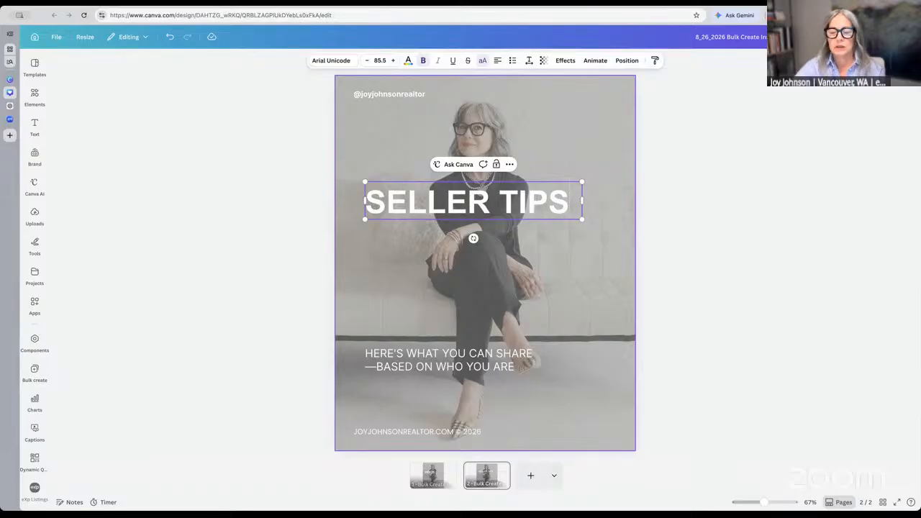
# Delete the HOOK page, then select and deselect the background photo
pyautogui.click(451, 472)
pyautogui.click(448, 470)
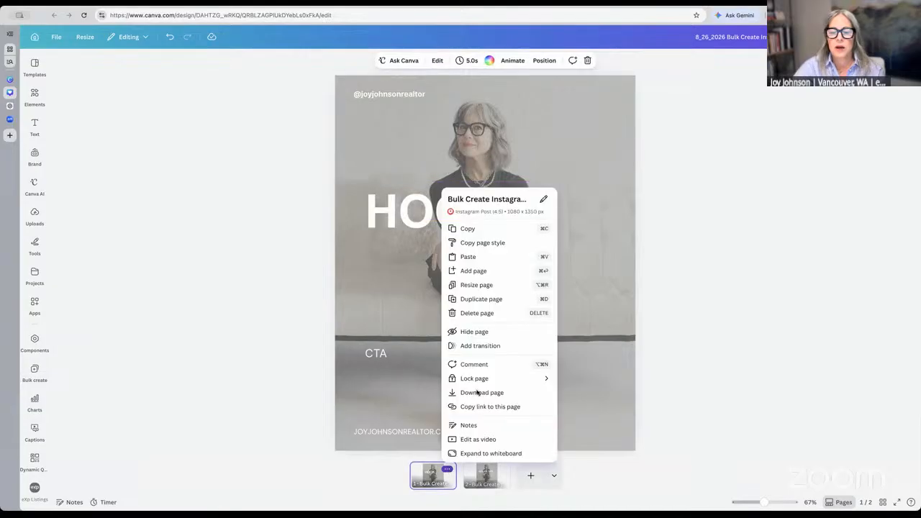
pyautogui.click(477, 313)
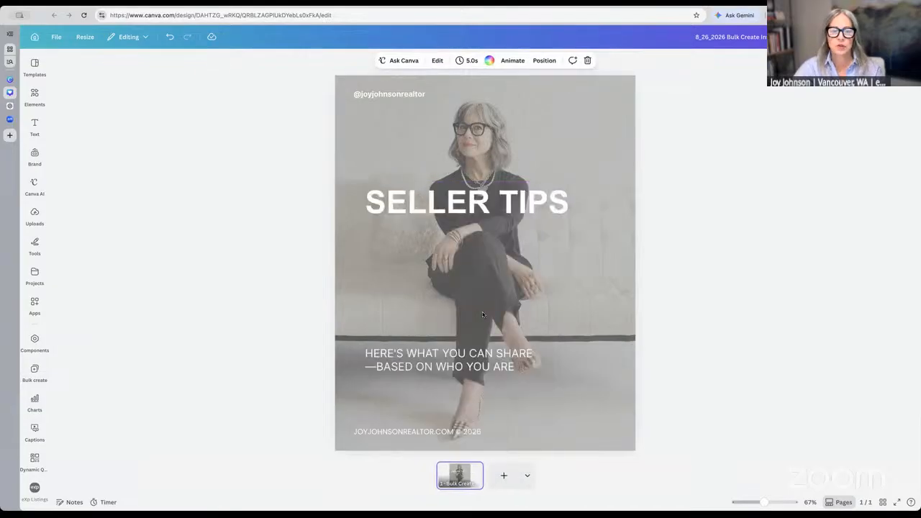
pyautogui.click(549, 416)
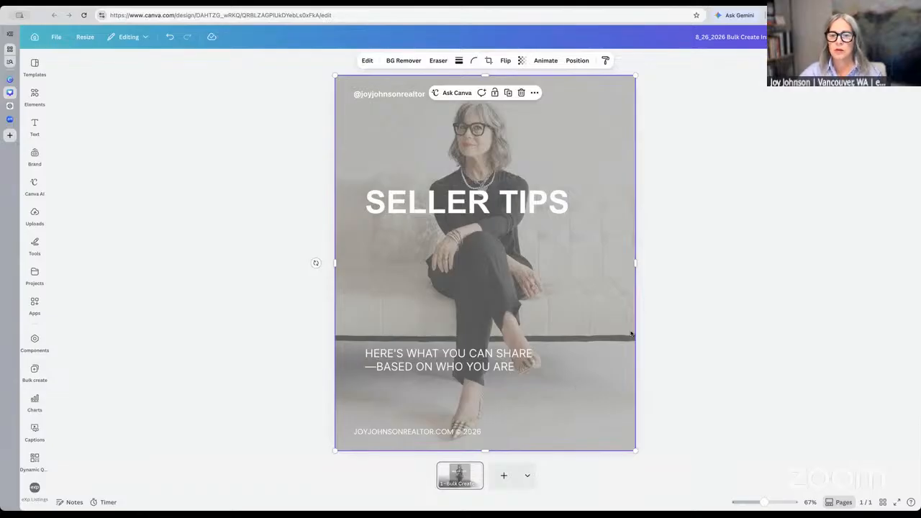
pyautogui.click(133, 352)
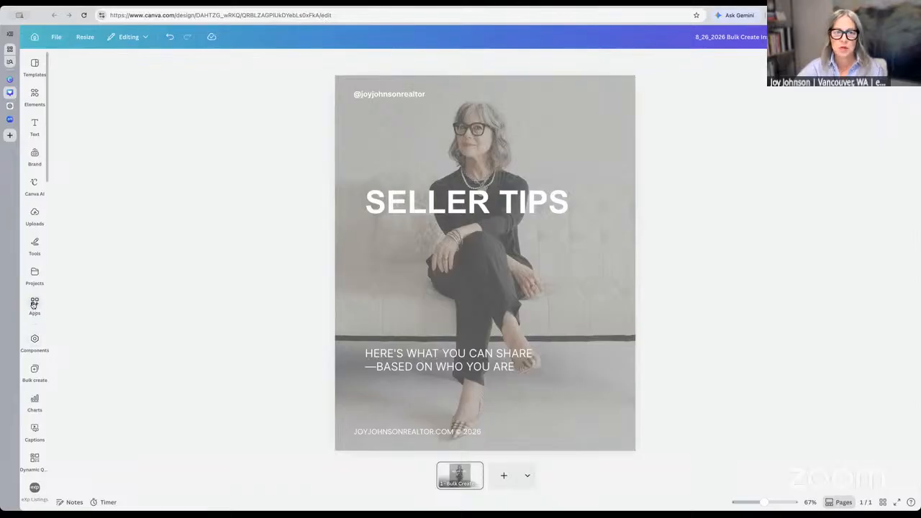
# Search the Apps library for 'bulk cre' and launch Bulk create
pyautogui.click(34, 305)
pyautogui.click(87, 66)
pyautogui.write('bulk cre')
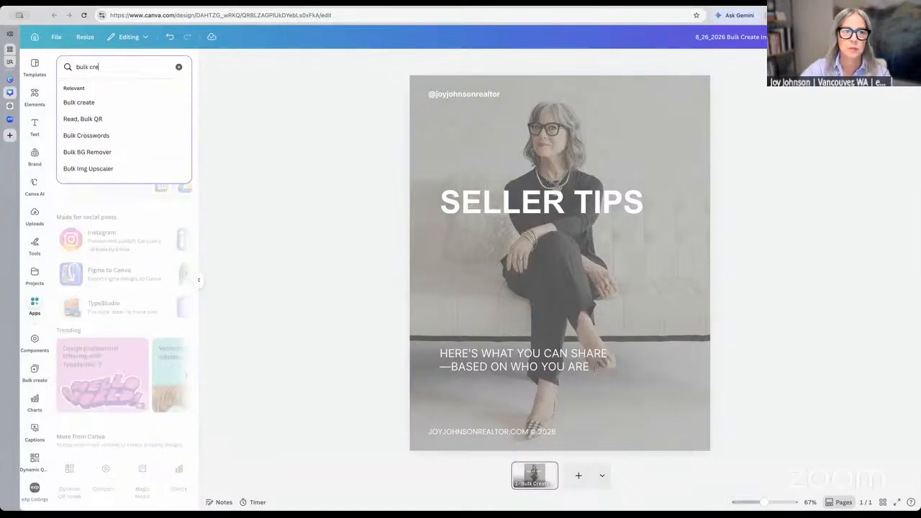
pyautogui.click(83, 106)
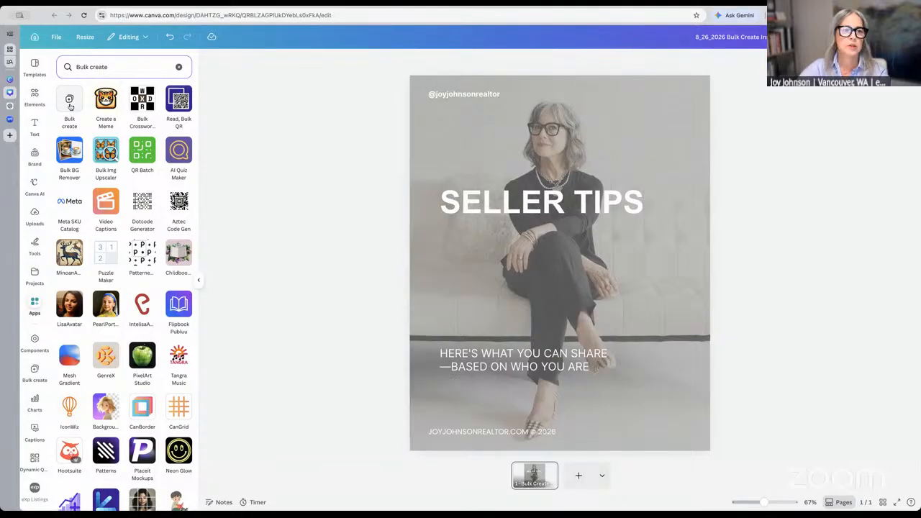
pyautogui.click(70, 107)
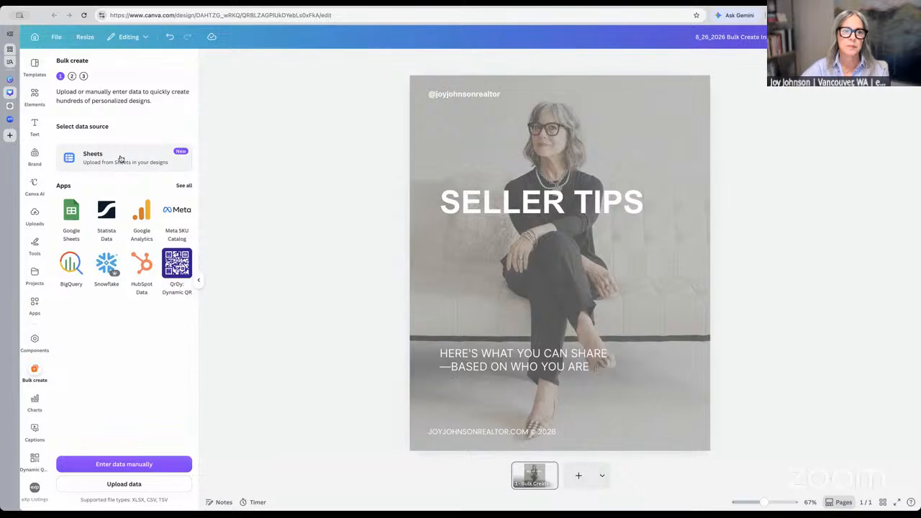
# Choose Sheets as the data source and load the most recent spreadsheet
pyautogui.click(120, 159)
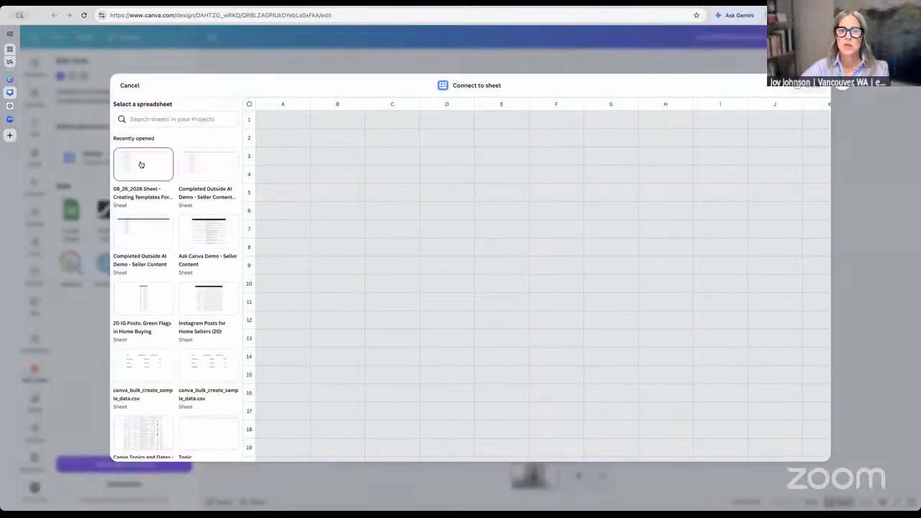
pyautogui.click(142, 165)
pyautogui.click(140, 162)
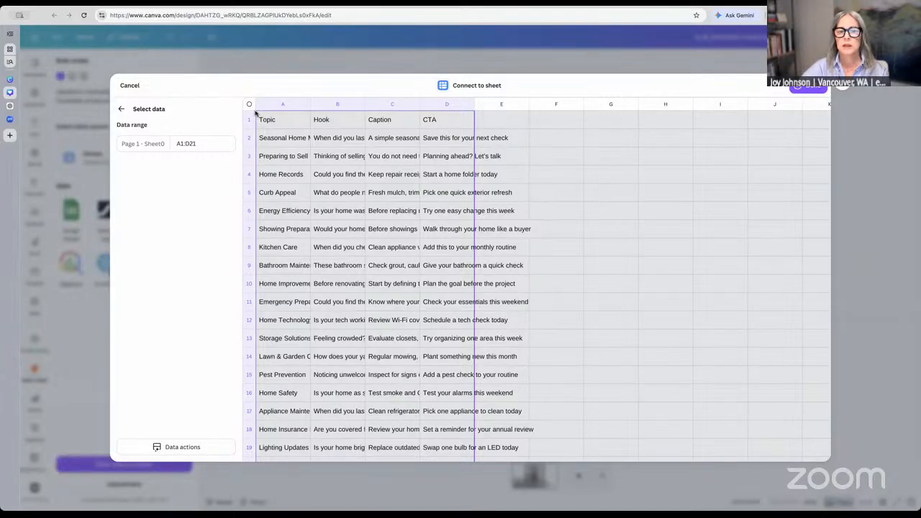
# Select data range A1:D6 covering Topic, Hook, Caption and CTA, and confirm
pyautogui.click(252, 118)
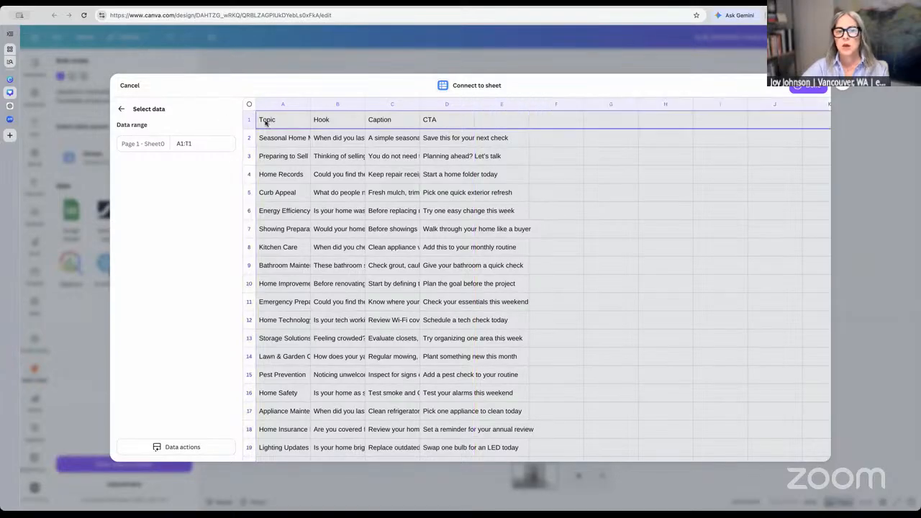
pyautogui.click(591, 170)
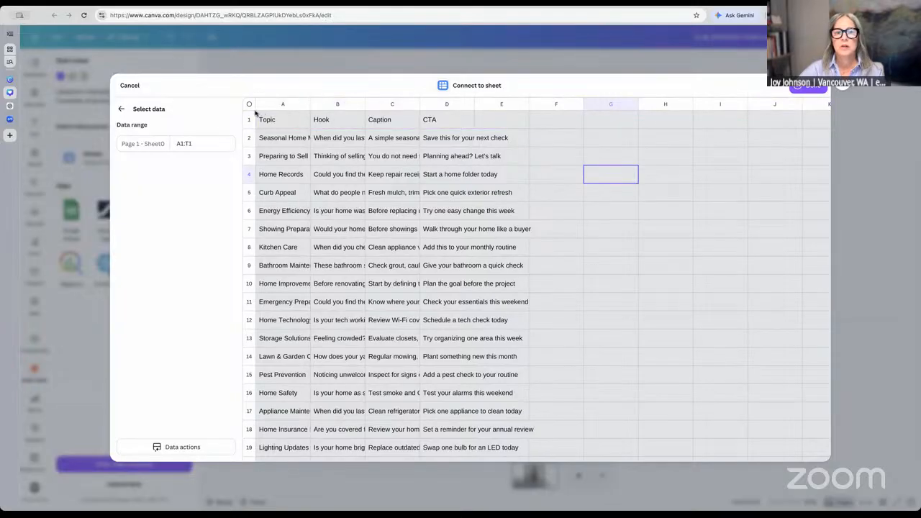
pyautogui.click(255, 116)
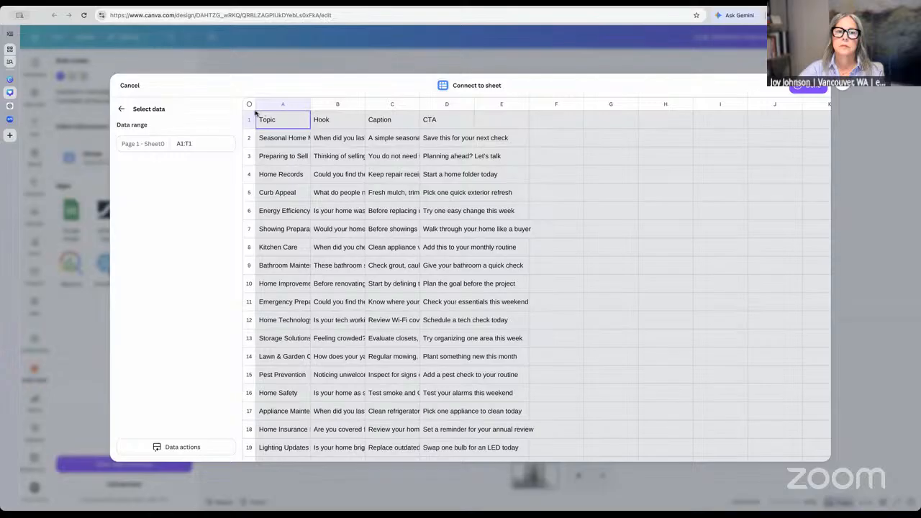
pyautogui.click(261, 108)
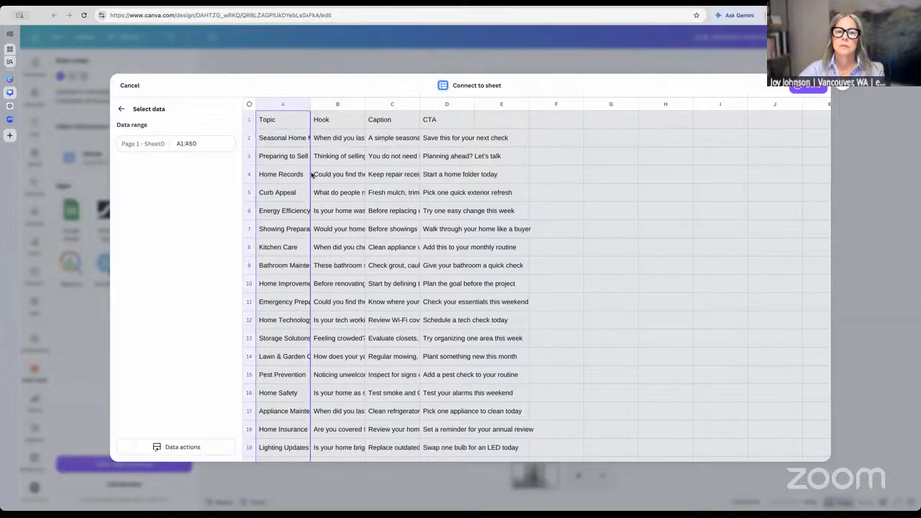
pyautogui.click(632, 250)
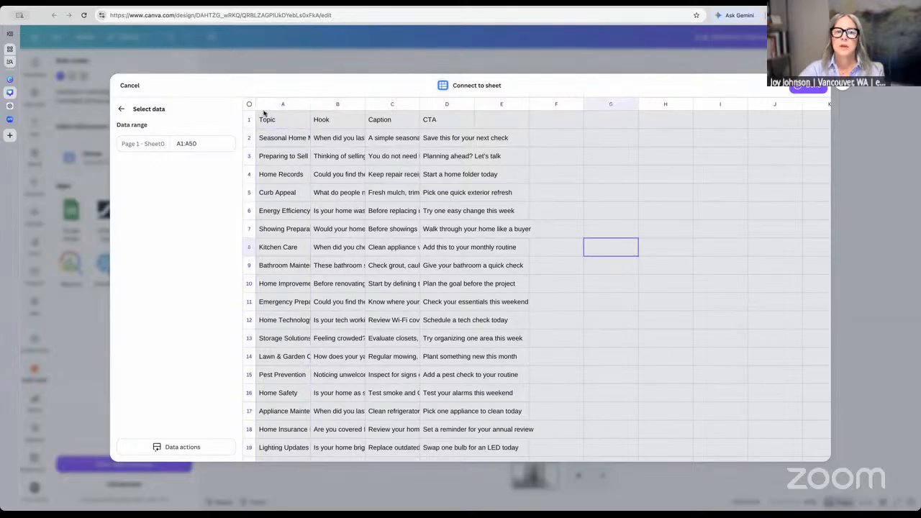
pyautogui.click(263, 108)
pyautogui.click(544, 174)
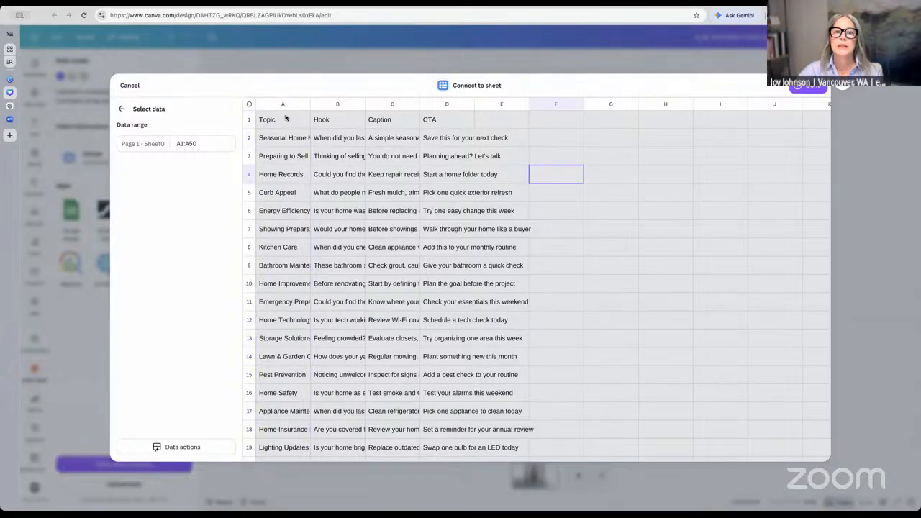
pyautogui.click(250, 119)
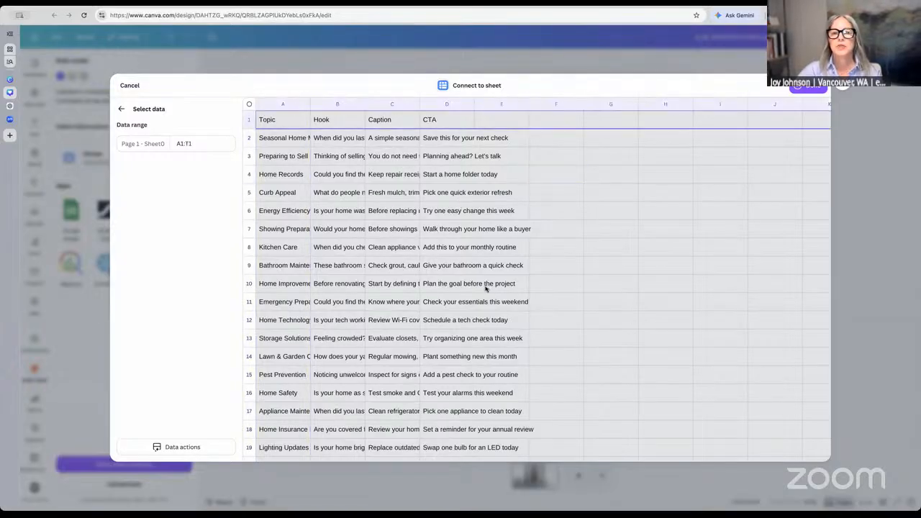
pyautogui.click(573, 174)
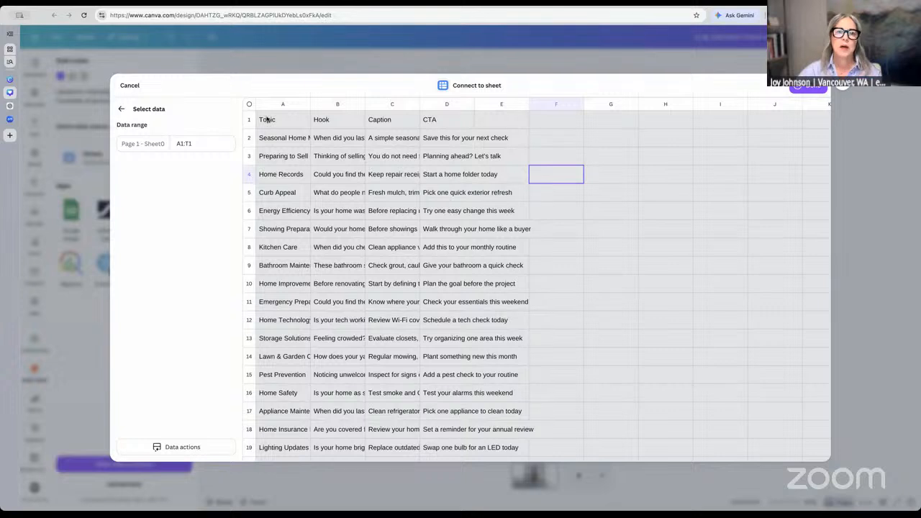
pyautogui.moveTo(259, 127); pyautogui.dragTo(451, 200)
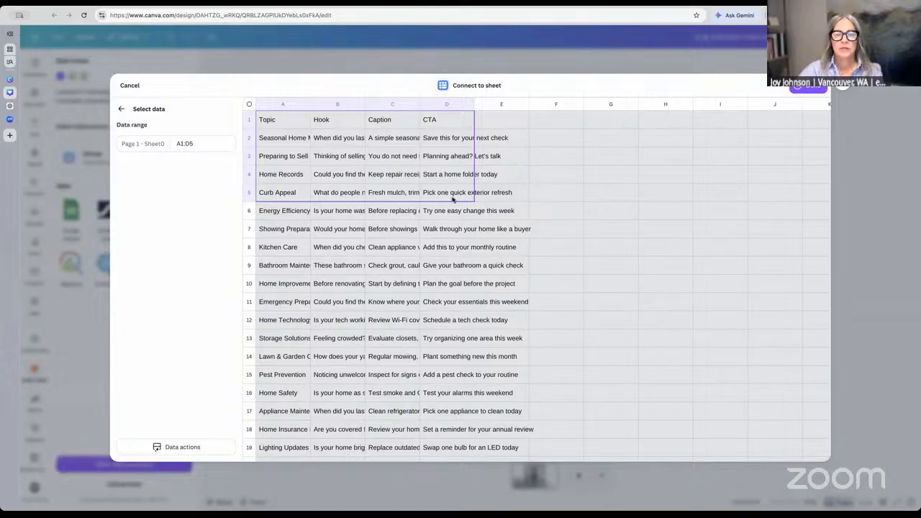
pyautogui.moveTo(452, 200); pyautogui.dragTo(455, 209)
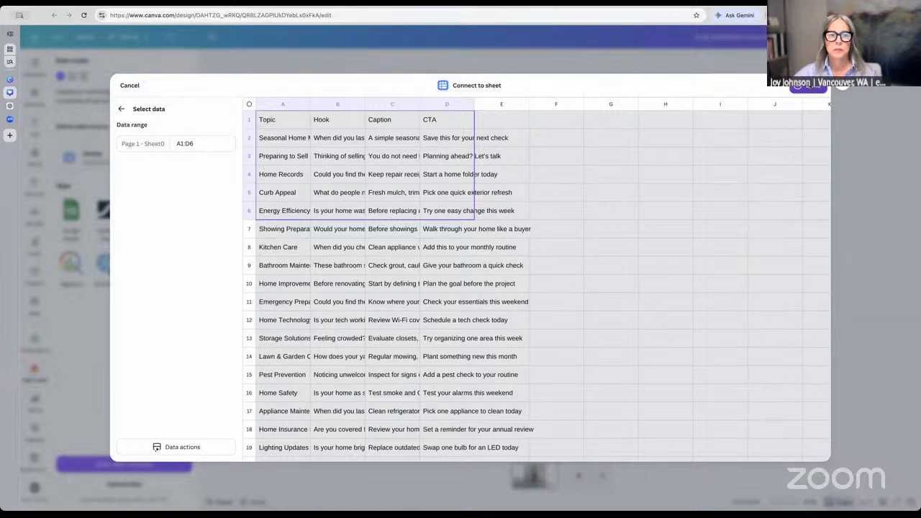
pyautogui.click(807, 86)
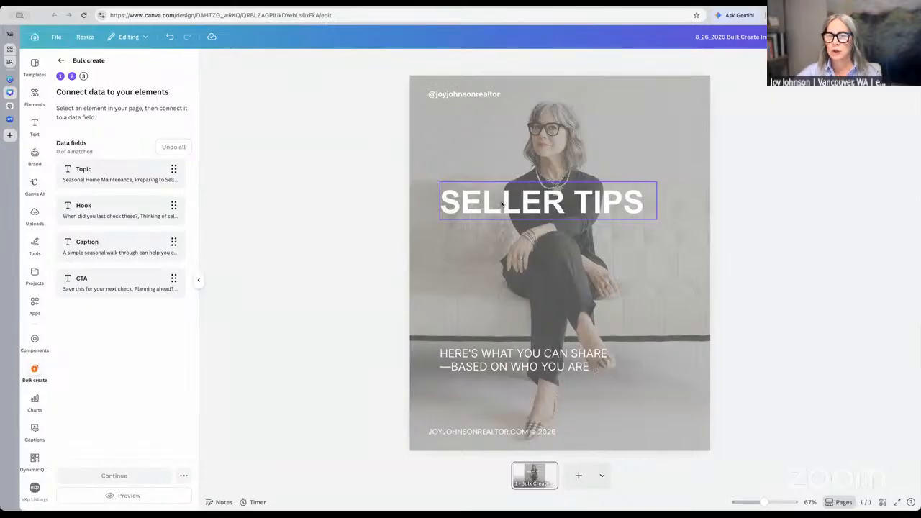
# Connect the SELLER TIPS headline box to the Hook data field
pyautogui.click(502, 203)
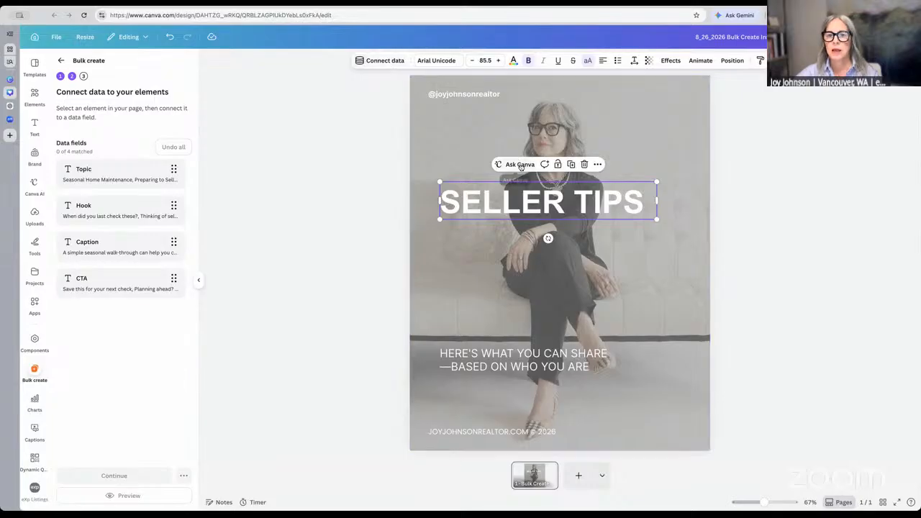
pyautogui.click(497, 205)
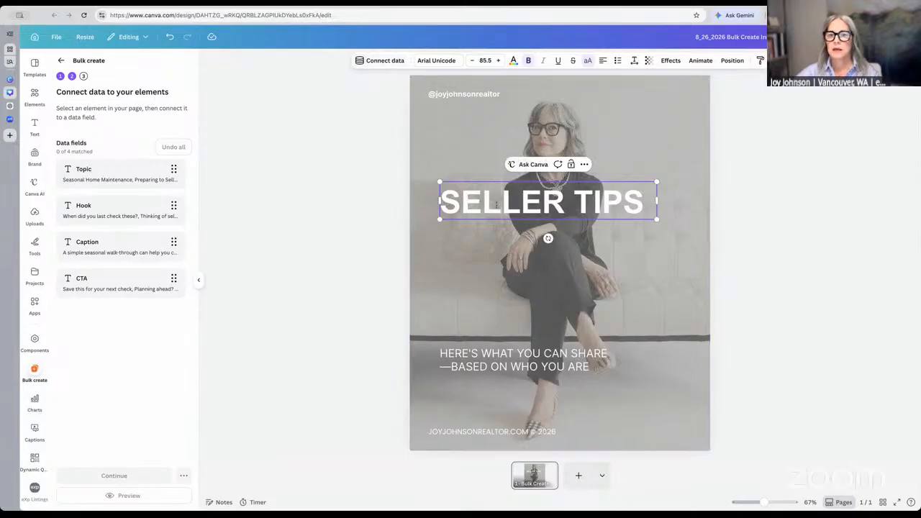
pyautogui.rightClick(538, 194)
pyautogui.click(518, 178)
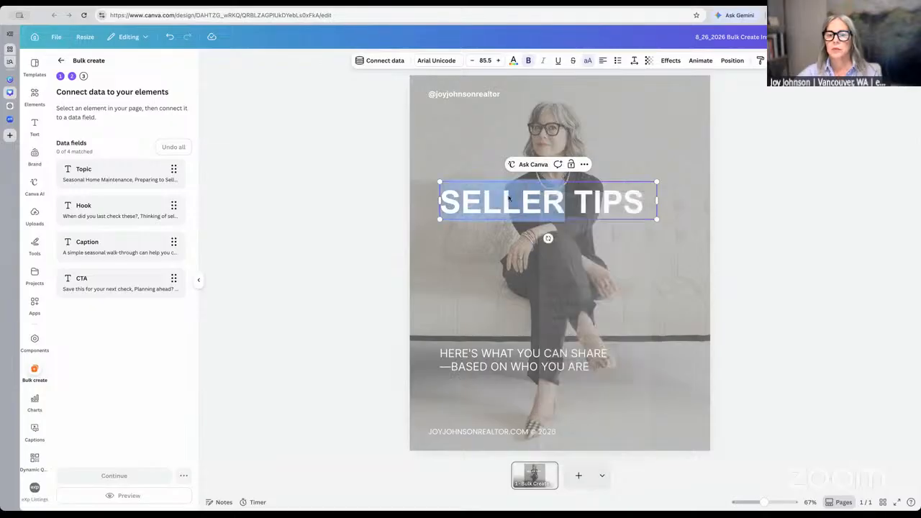
pyautogui.click(525, 179)
pyautogui.click(474, 192)
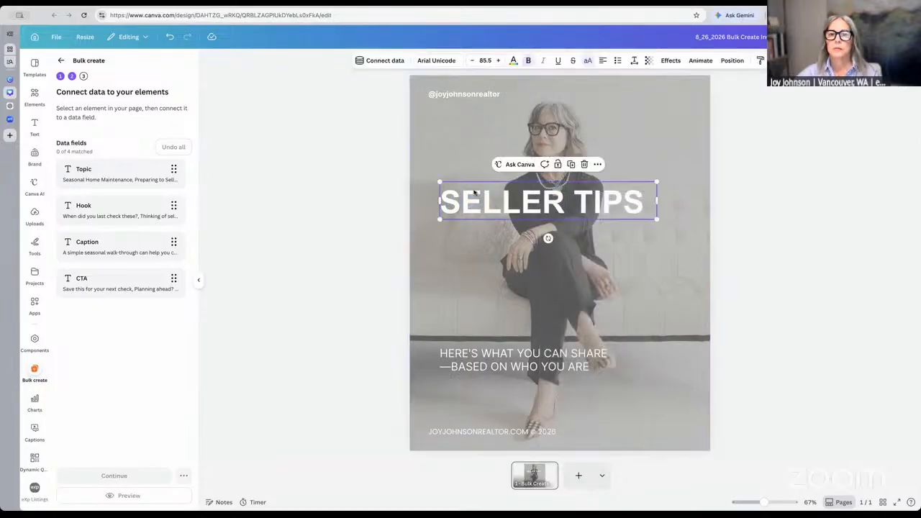
pyautogui.click(381, 61)
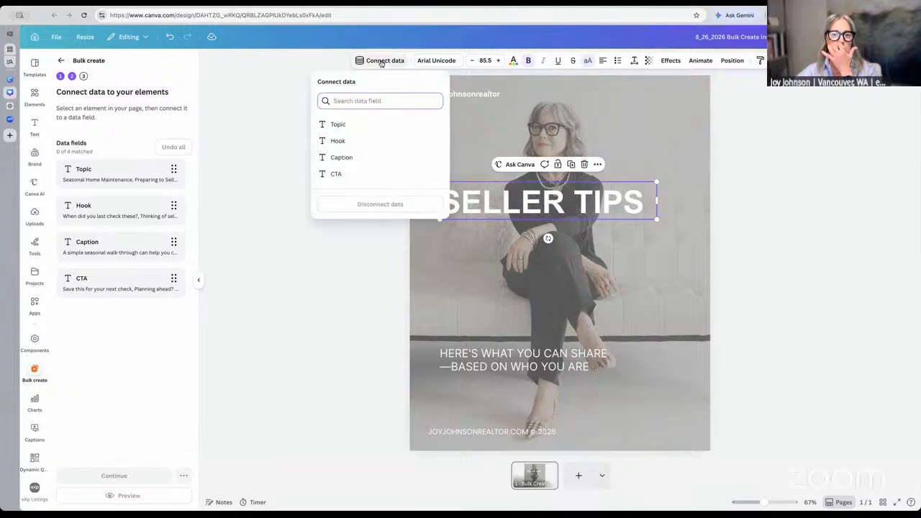
pyautogui.click(356, 140)
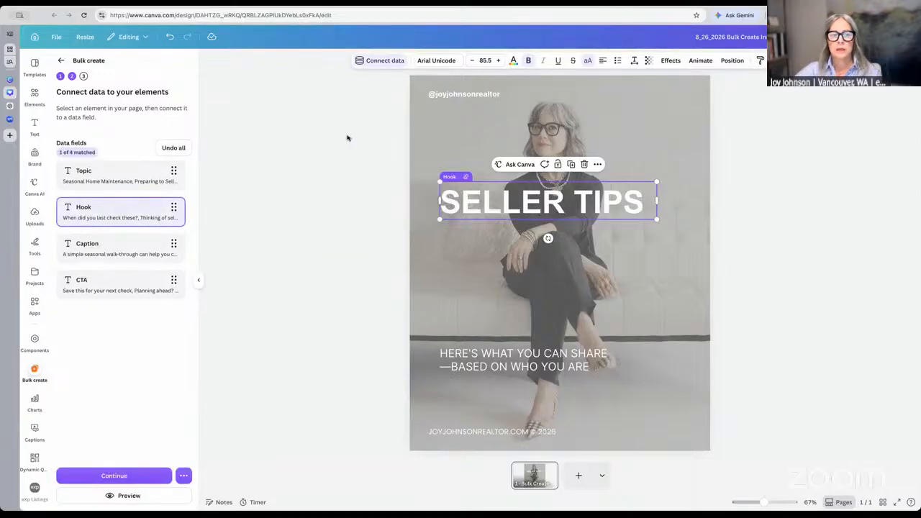
# Connect the subheading text box to the CTA data field
pyautogui.click(531, 367)
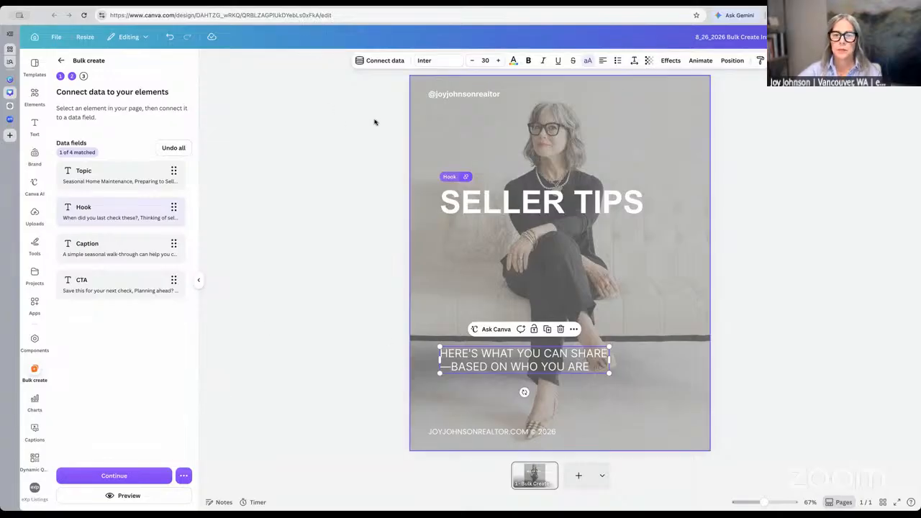
pyautogui.click(574, 329)
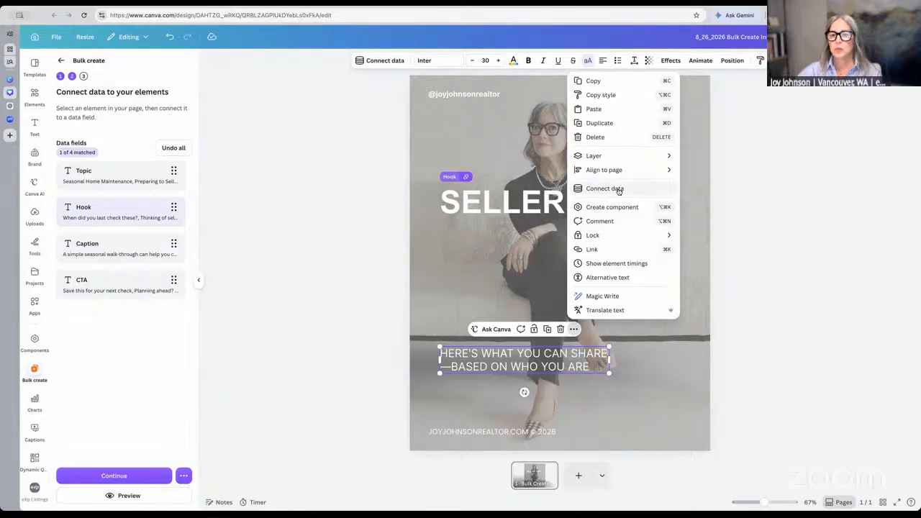
pyautogui.click(345, 131)
pyautogui.click(580, 367)
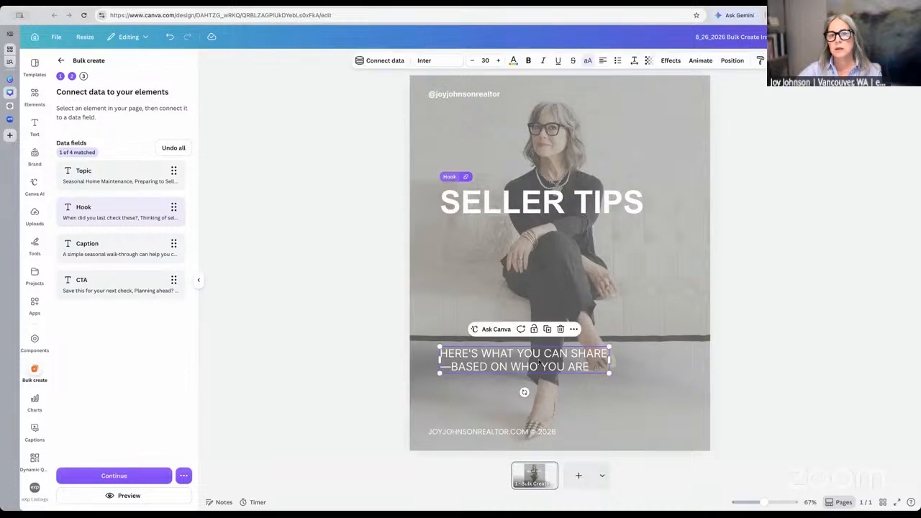
pyautogui.click(383, 62)
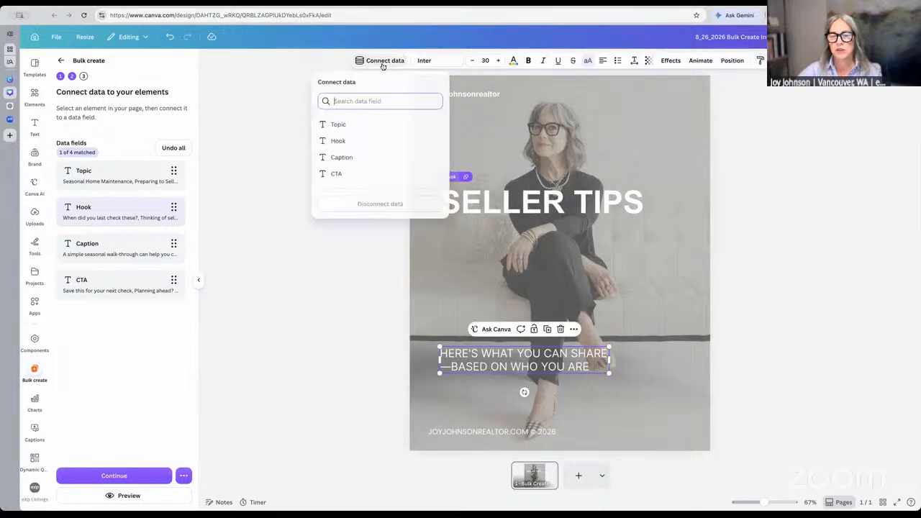
pyautogui.click(335, 174)
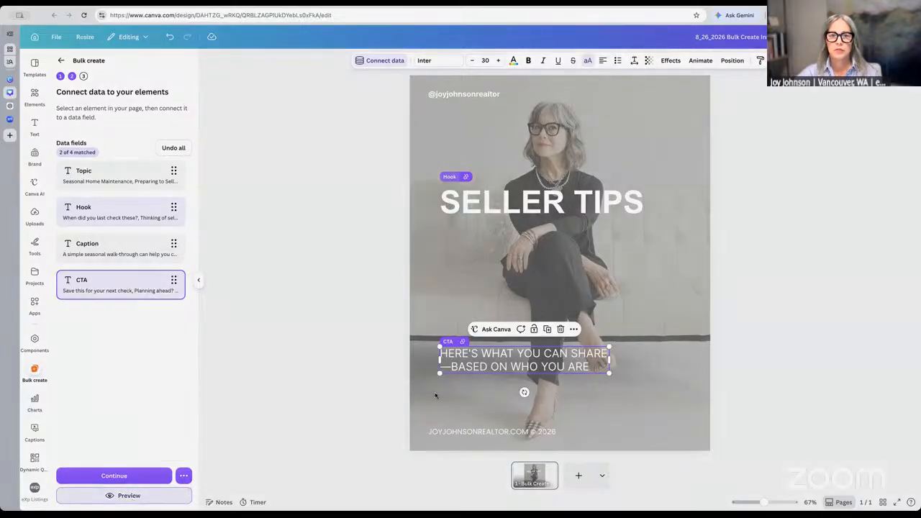
pyautogui.click(131, 497)
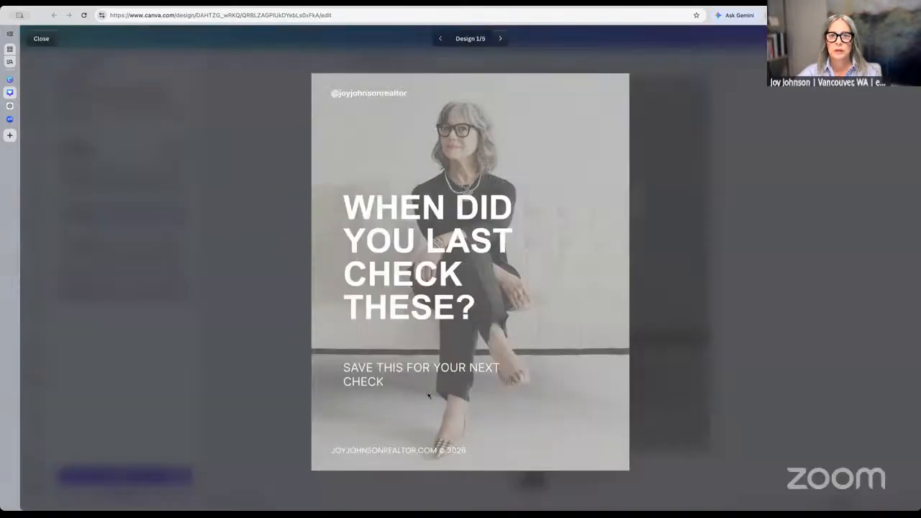
pyautogui.click(501, 40)
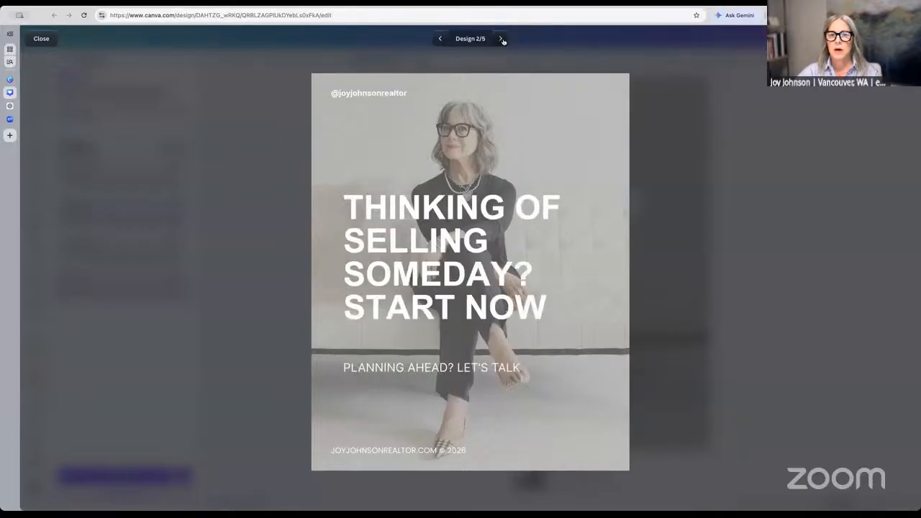
pyautogui.click(501, 39)
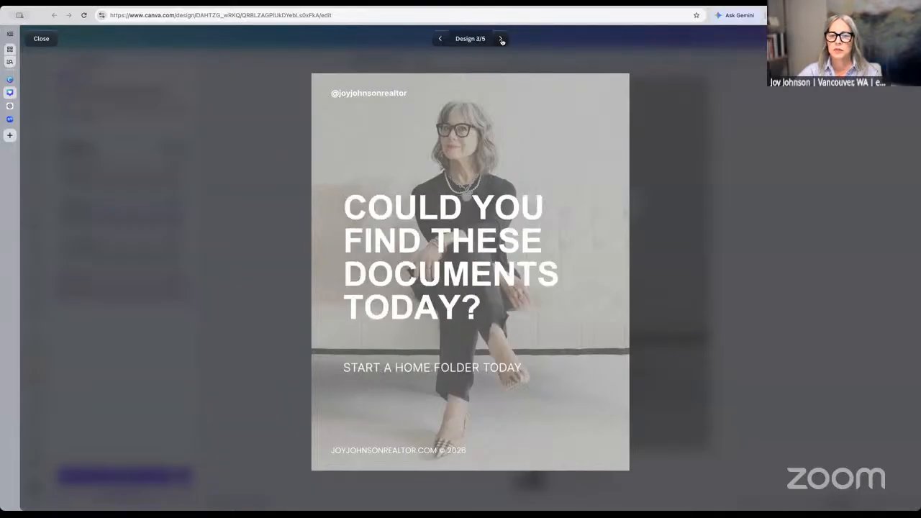
pyautogui.click(502, 39)
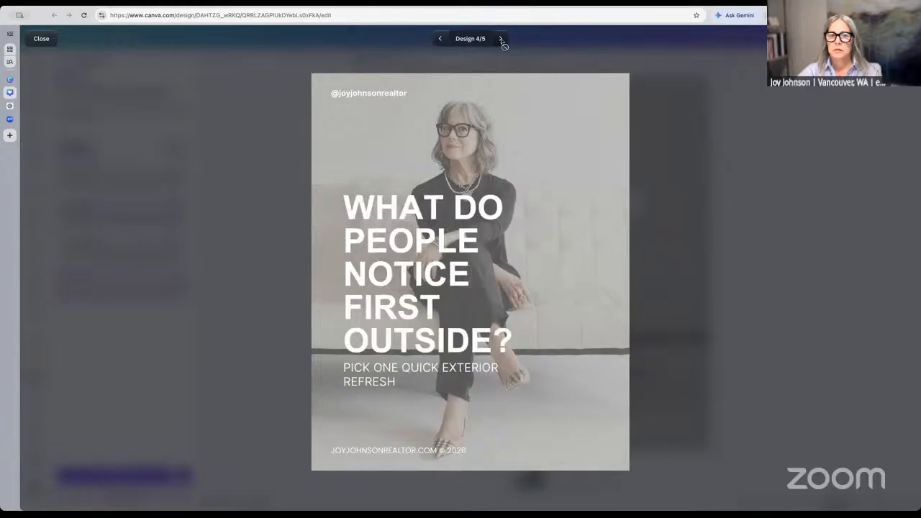
pyautogui.click(503, 42)
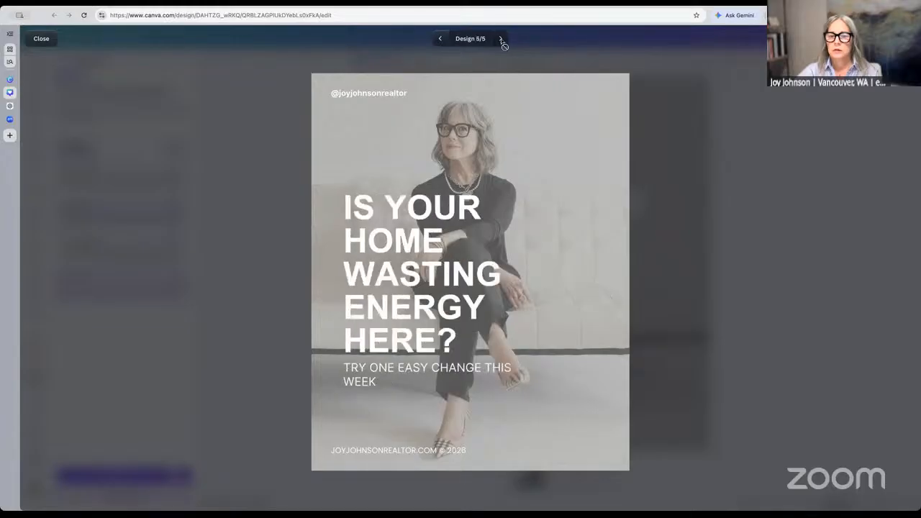
pyautogui.click(440, 39)
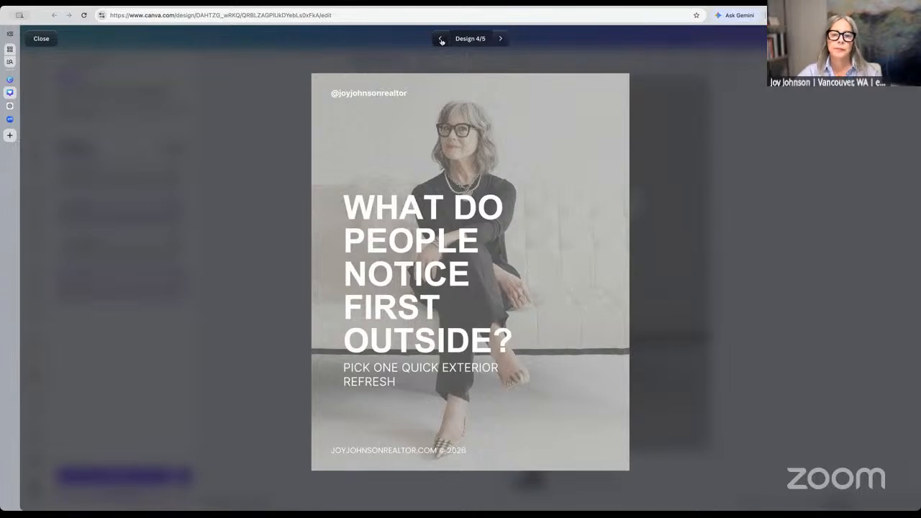
pyautogui.click(441, 41)
pyautogui.click(441, 40)
pyautogui.click(442, 41)
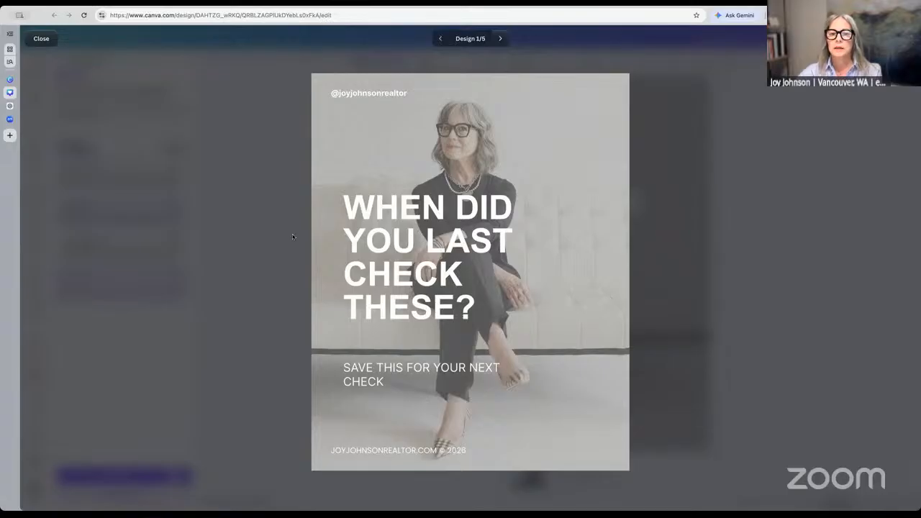
pyautogui.click(43, 41)
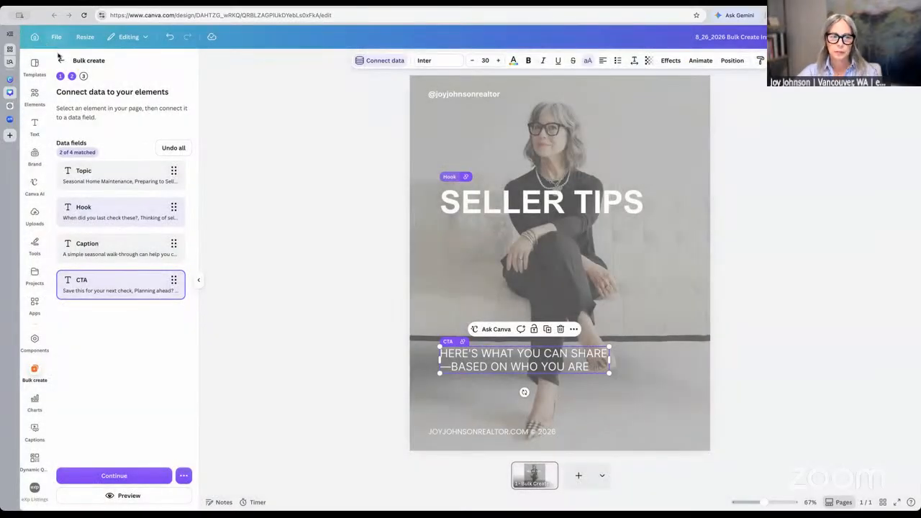
# Choose the most recent seller-content sheet as the data source, using cells A1:D15
pyautogui.click(61, 64)
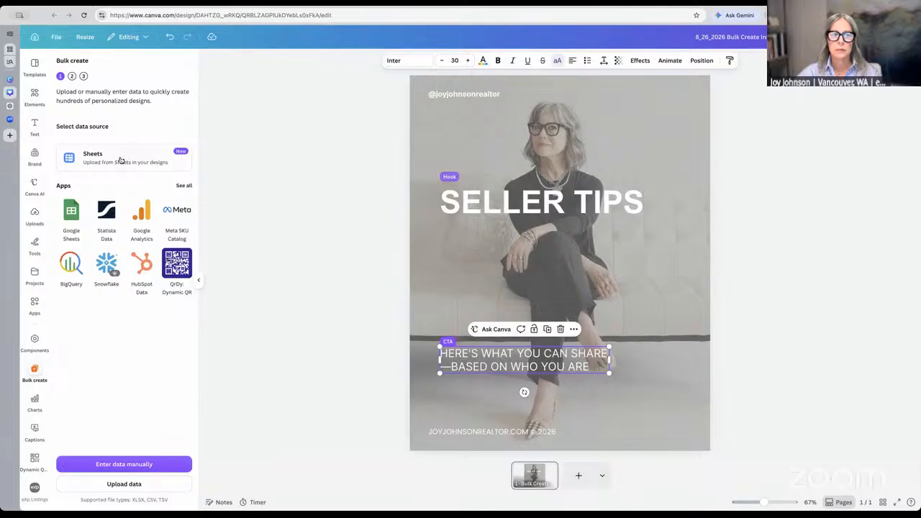
pyautogui.click(122, 160)
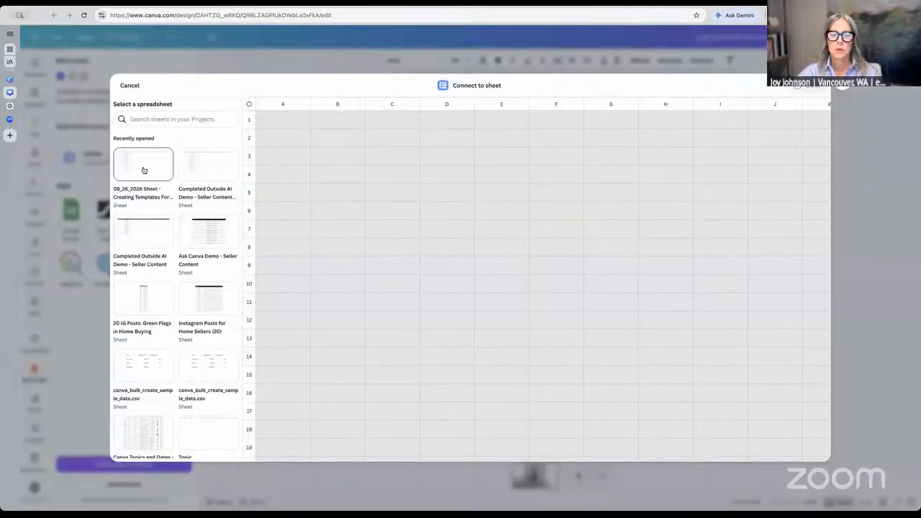
pyautogui.click(144, 171)
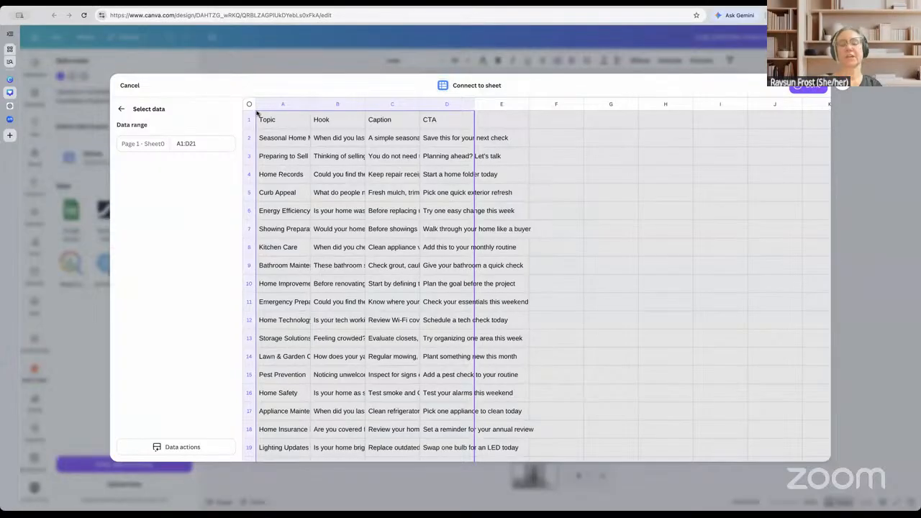
pyautogui.moveTo(258, 116); pyautogui.dragTo(444, 466)
pyautogui.moveTo(444, 421); pyautogui.dragTo(437, 383)
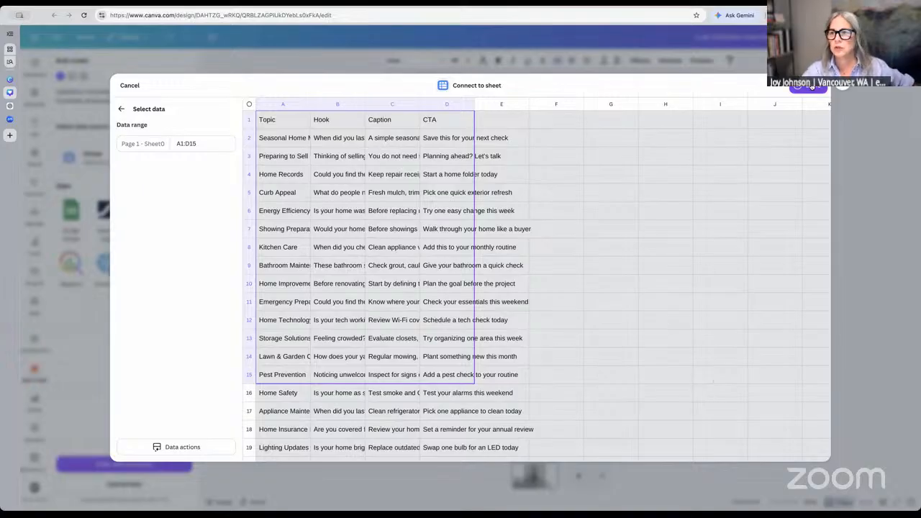
pyautogui.click(812, 85)
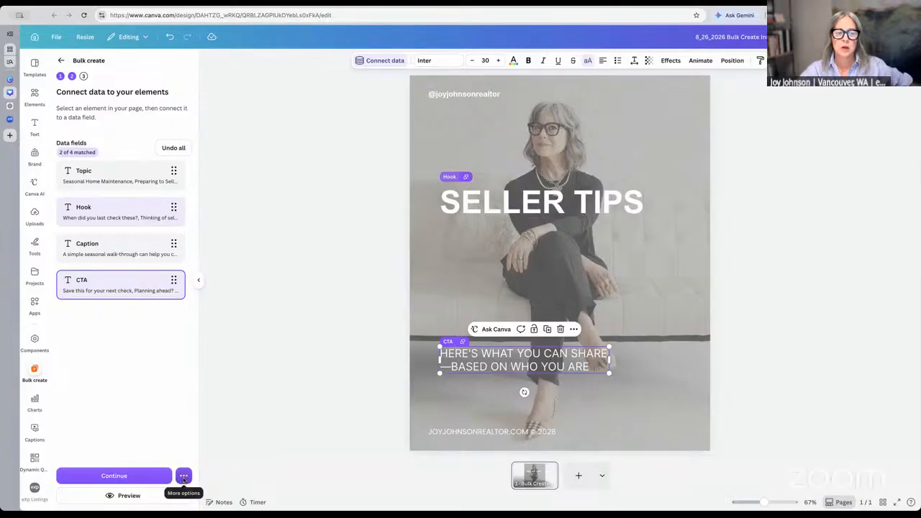
# Set 'Name each page using' to Data in Hook column and continue to the data rows
pyautogui.click(183, 477)
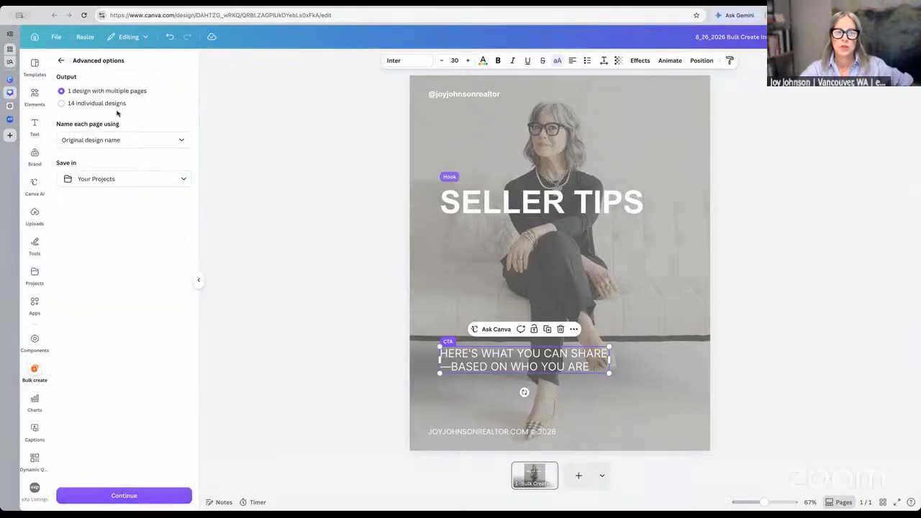
pyautogui.click(61, 63)
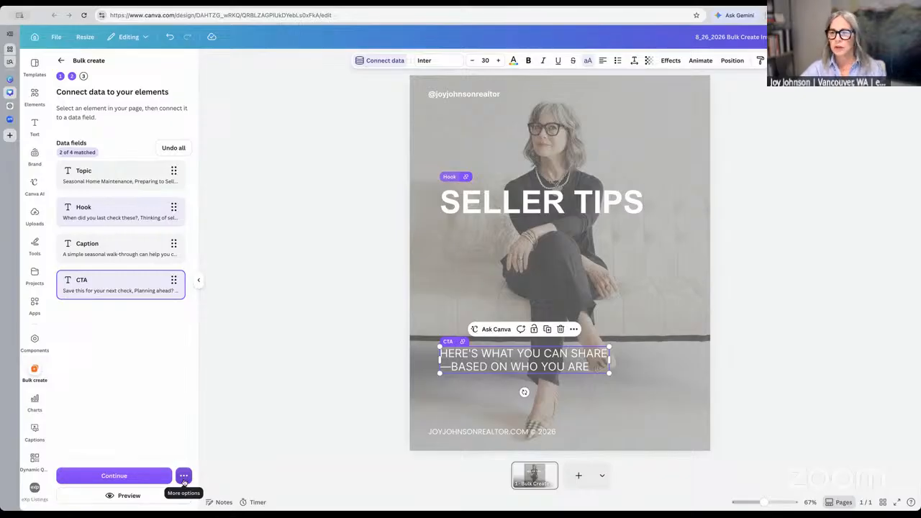
pyautogui.click(184, 479)
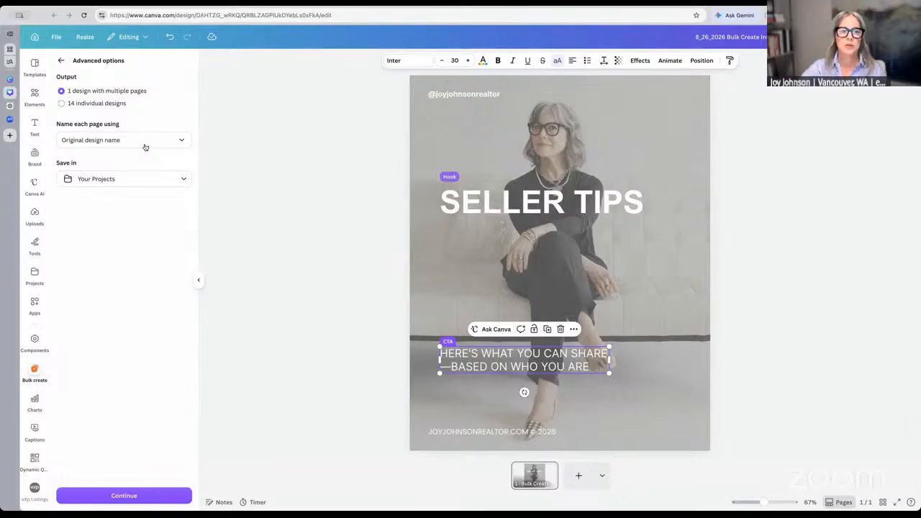
pyautogui.click(170, 142)
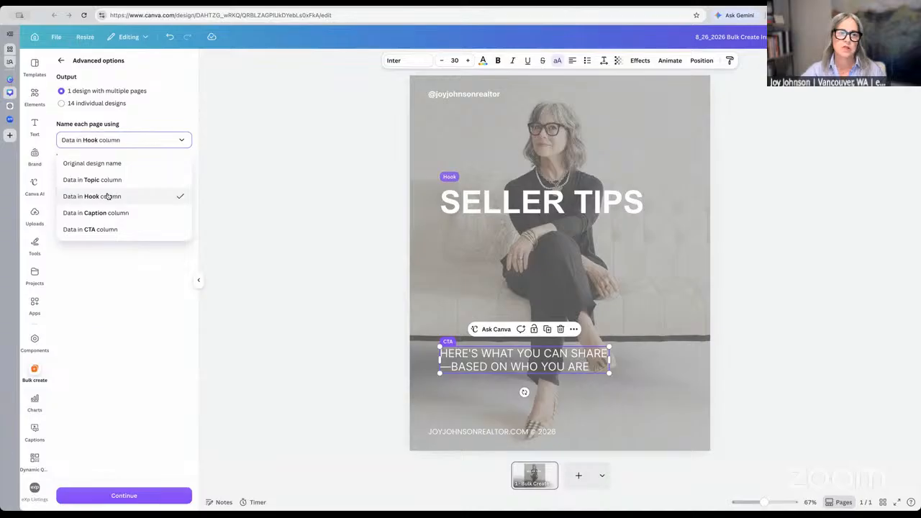
pyautogui.click(107, 196)
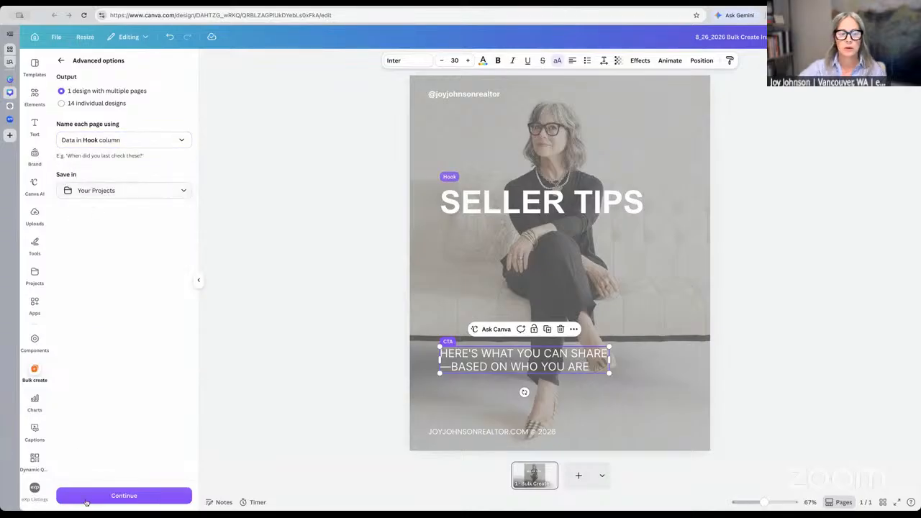
pyautogui.click(122, 497)
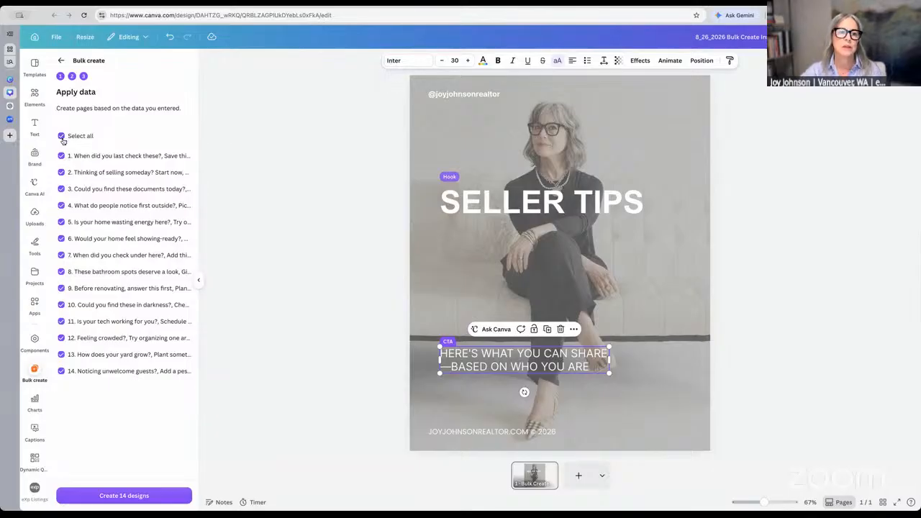
# Select all 14 data rows, create 14 designs, and open the new bulk design
pyautogui.click(61, 136)
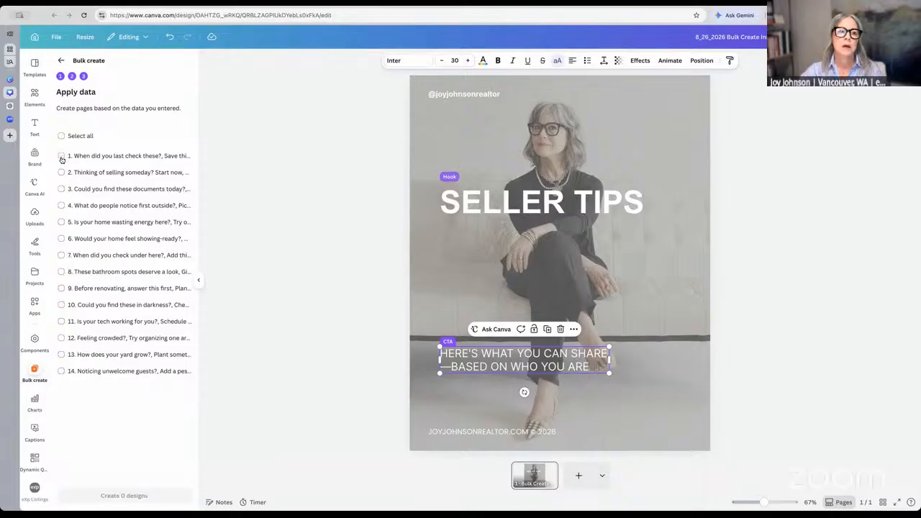
pyautogui.click(61, 157)
pyautogui.click(61, 173)
pyautogui.click(60, 189)
pyautogui.click(61, 223)
pyautogui.click(61, 239)
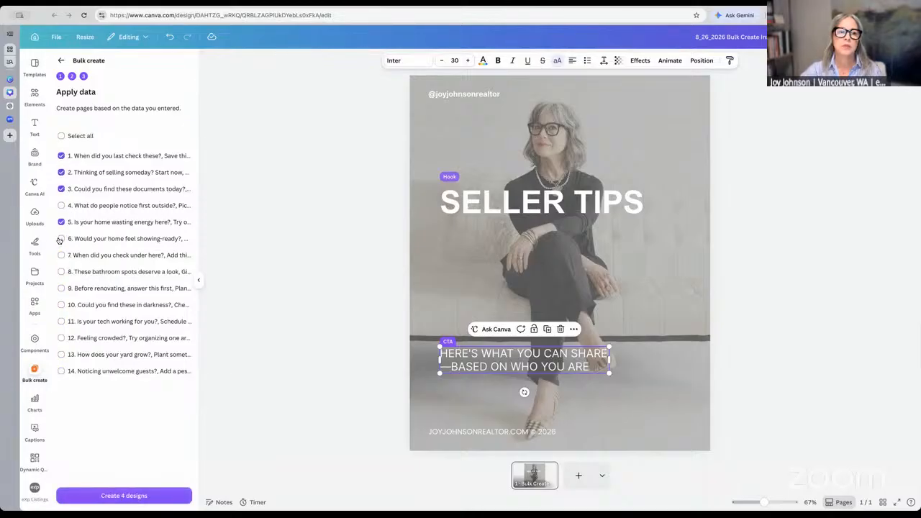
pyautogui.click(61, 137)
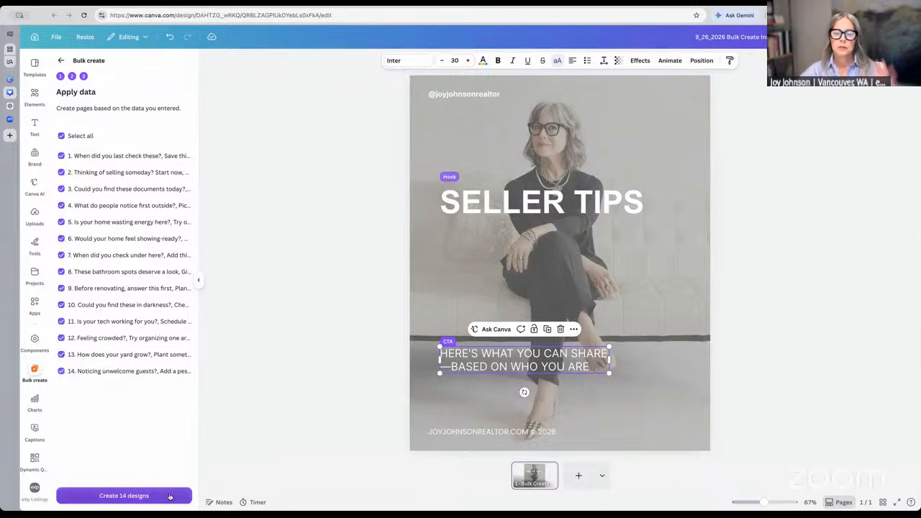
pyautogui.click(170, 496)
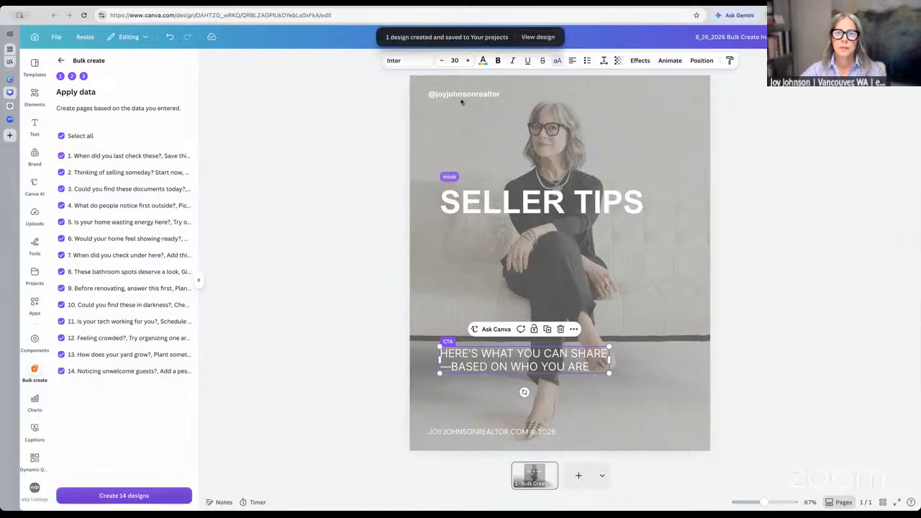
pyautogui.click(547, 40)
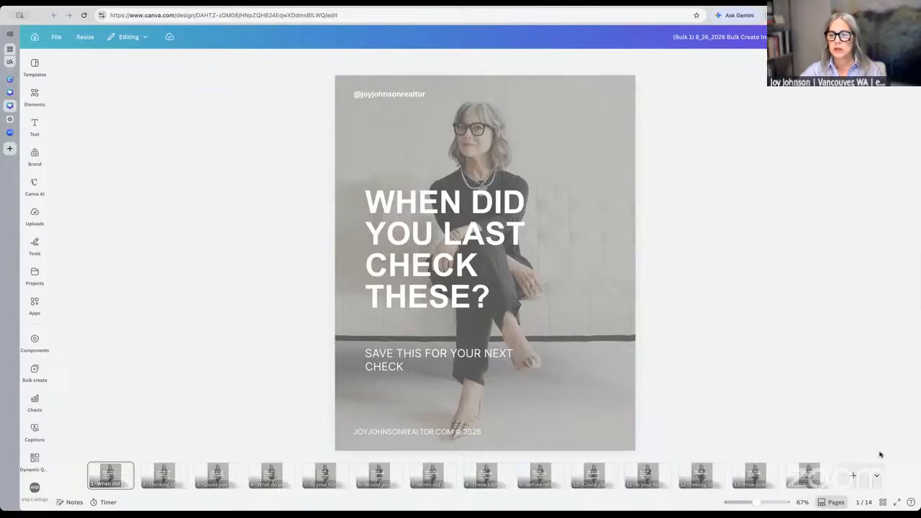
# Switch to scroll view and nudge the page 4 and page 5 headlines slightly upward
pyautogui.click(837, 503)
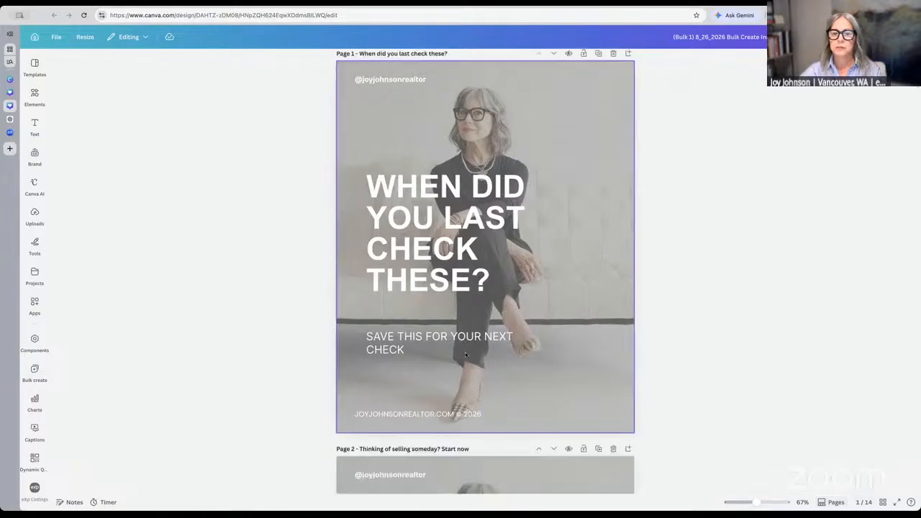
pyautogui.scroll(-1, 466, 355)
pyautogui.scroll(2, 467, 353)
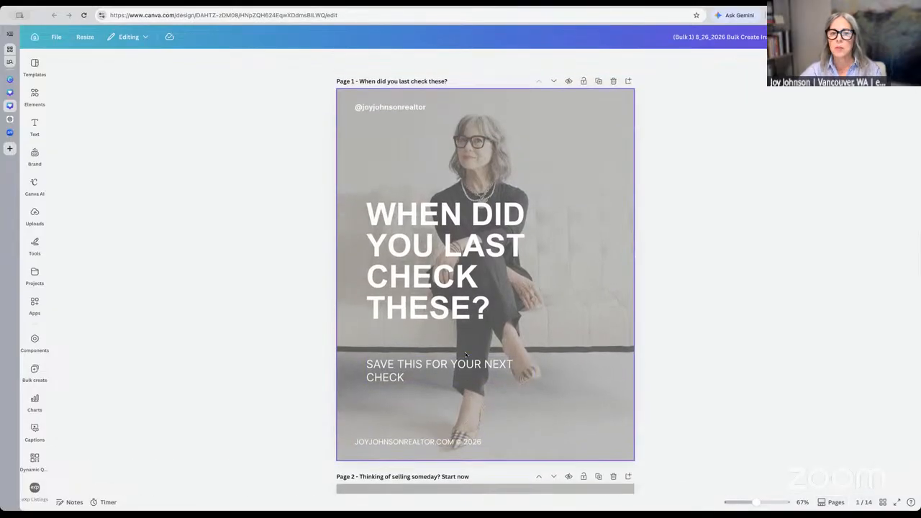
pyautogui.scroll(-6, 475, 333)
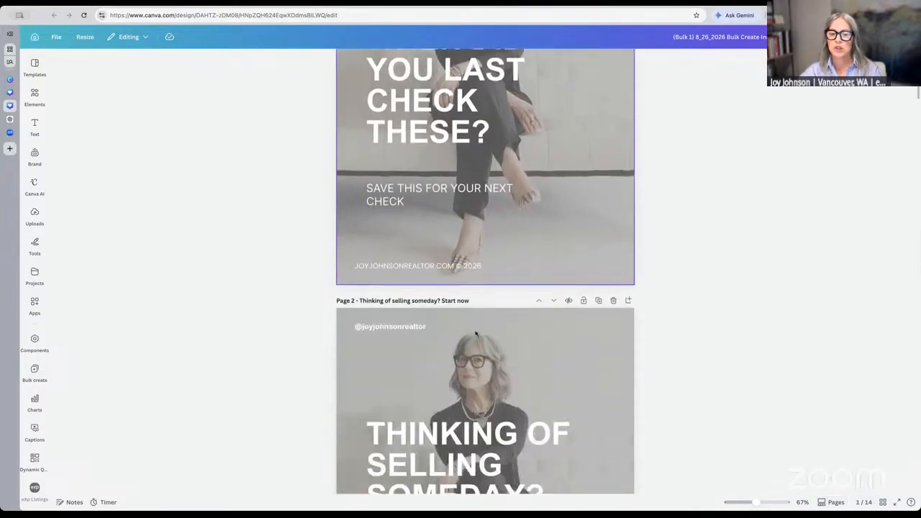
pyautogui.scroll(-1, 475, 332)
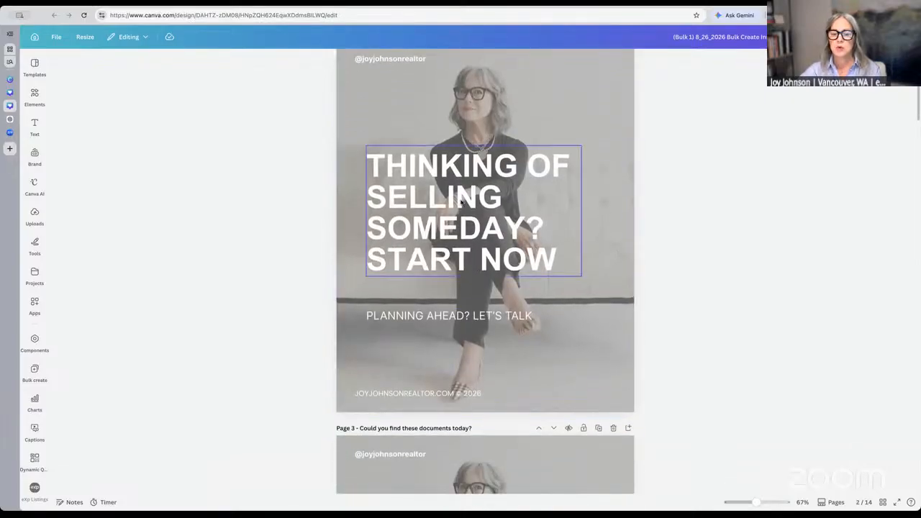
pyautogui.scroll(-7, 464, 211)
pyautogui.scroll(-3, 466, 214)
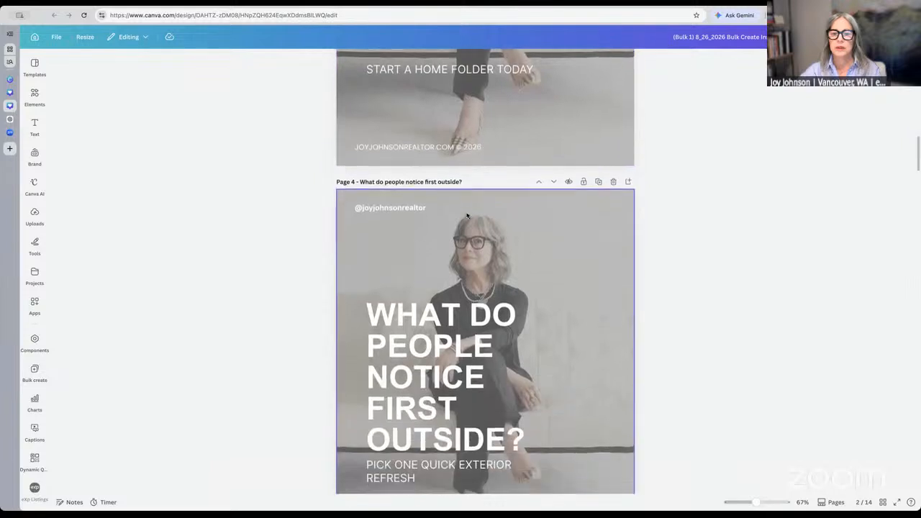
pyautogui.click(434, 328)
pyautogui.moveTo(435, 327); pyautogui.dragTo(436, 313)
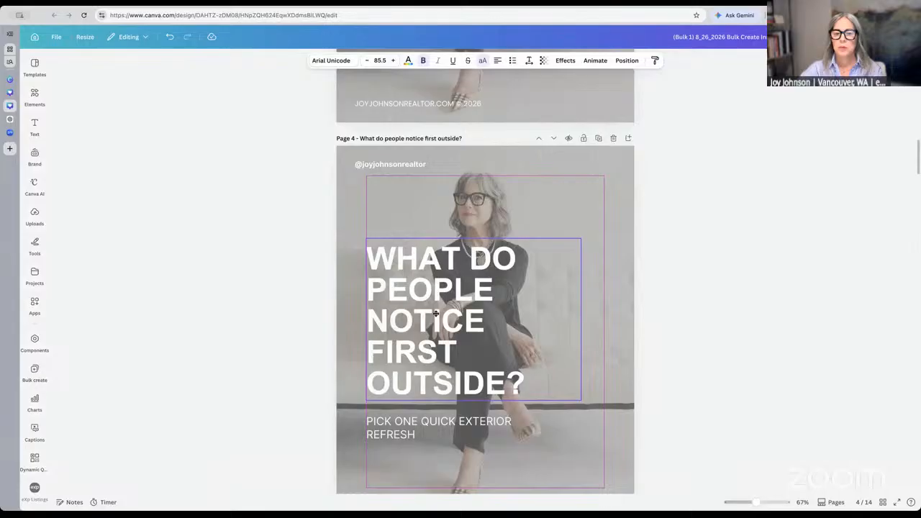
pyautogui.click(435, 314)
pyautogui.scroll(-2, 435, 315)
pyautogui.scroll(-12, 436, 314)
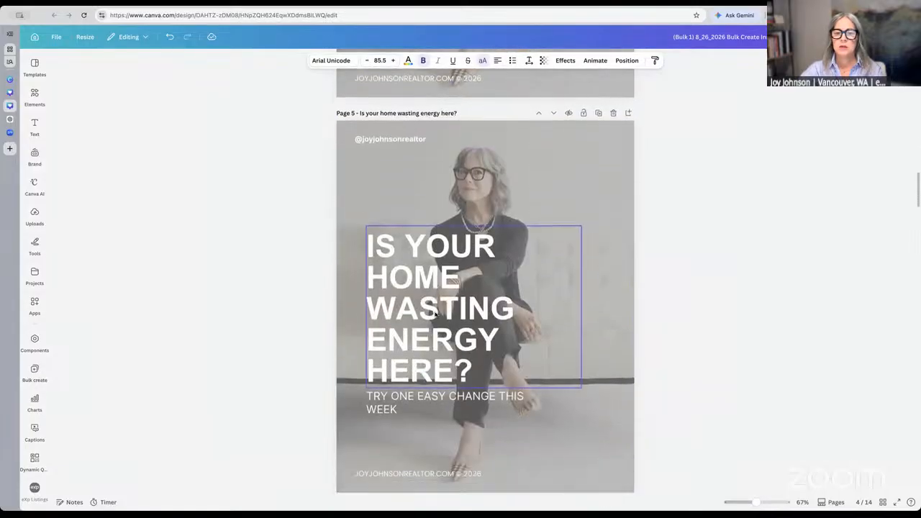
pyautogui.click(435, 289)
pyautogui.moveTo(436, 289); pyautogui.dragTo(436, 287)
# Nudge the page 6 and page 8 headlines slightly upward
pyautogui.scroll(-15, 436, 289)
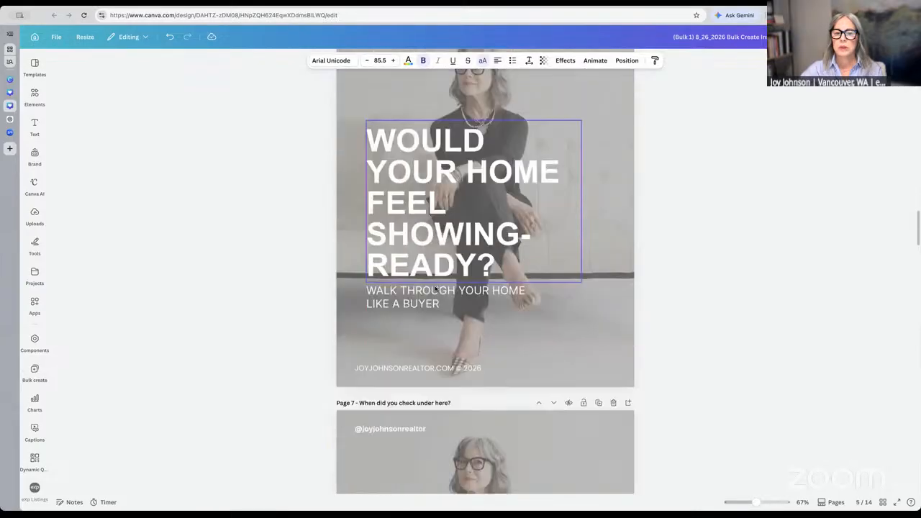
pyautogui.scroll(1, 436, 290)
pyautogui.click(442, 204)
pyautogui.moveTo(442, 203); pyautogui.dragTo(442, 195)
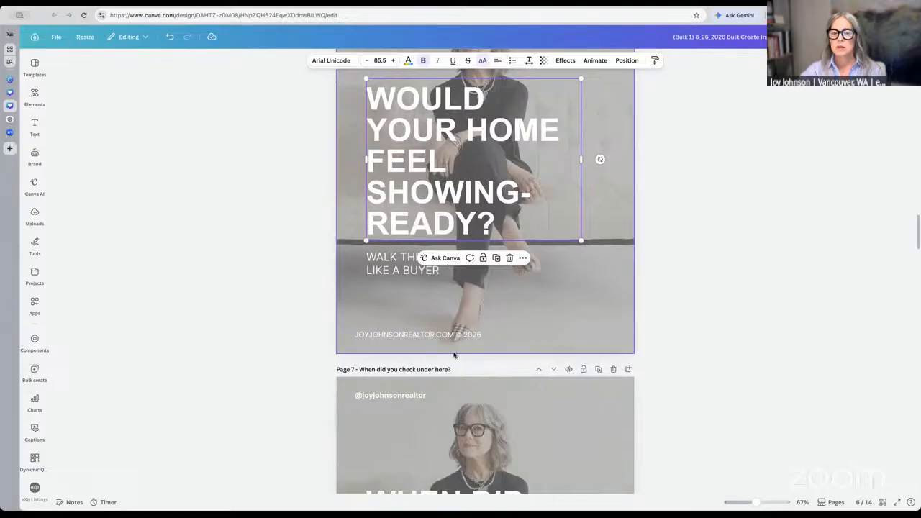
pyautogui.scroll(-5, 454, 354)
pyautogui.scroll(-1, 454, 356)
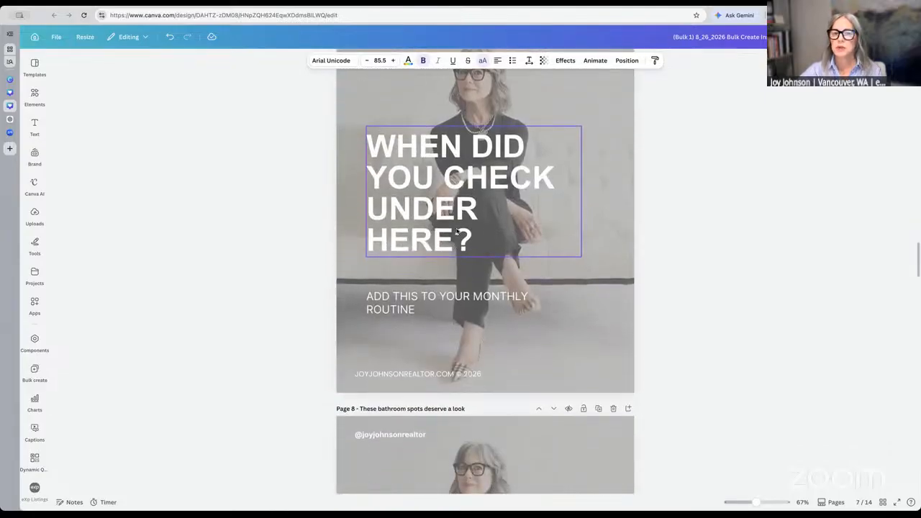
pyautogui.scroll(-5, 467, 313)
pyautogui.scroll(-6, 467, 314)
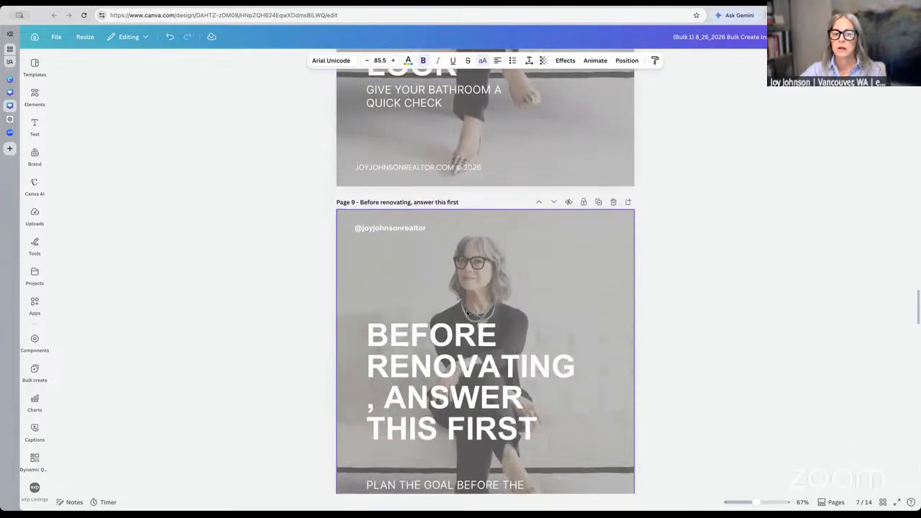
pyautogui.scroll(3, 455, 276)
pyautogui.moveTo(455, 276); pyautogui.dragTo(454, 266)
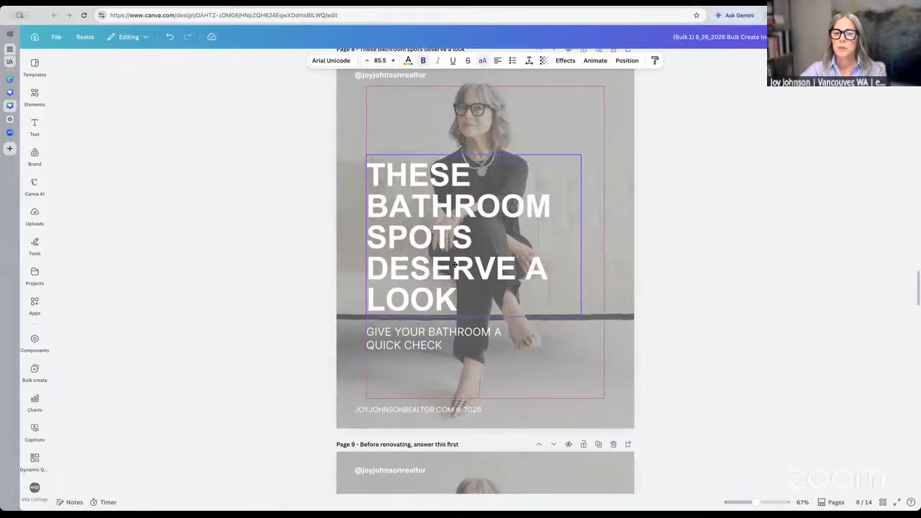
pyautogui.scroll(-5, 455, 319)
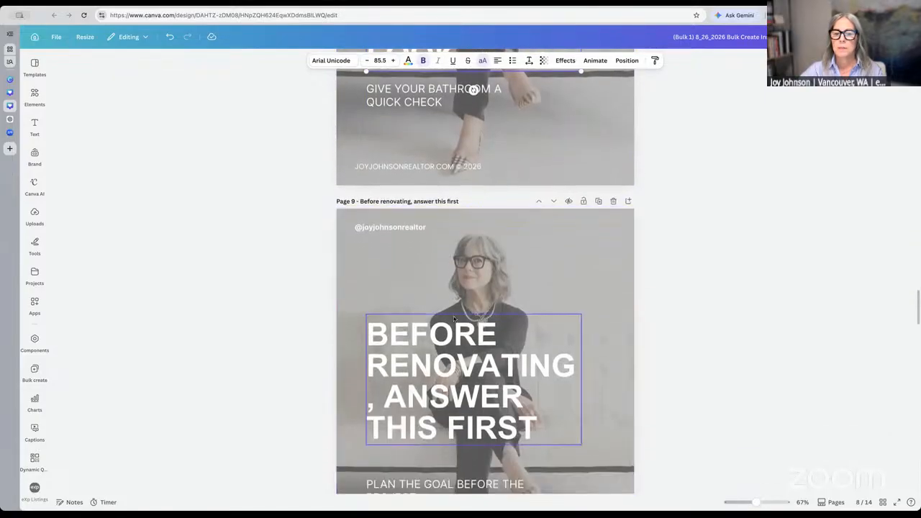
# Undo an accidental enlargement and lower the page 9 headline font size to 83.5
pyautogui.click(562, 392)
pyautogui.moveTo(581, 379); pyautogui.dragTo(580, 381)
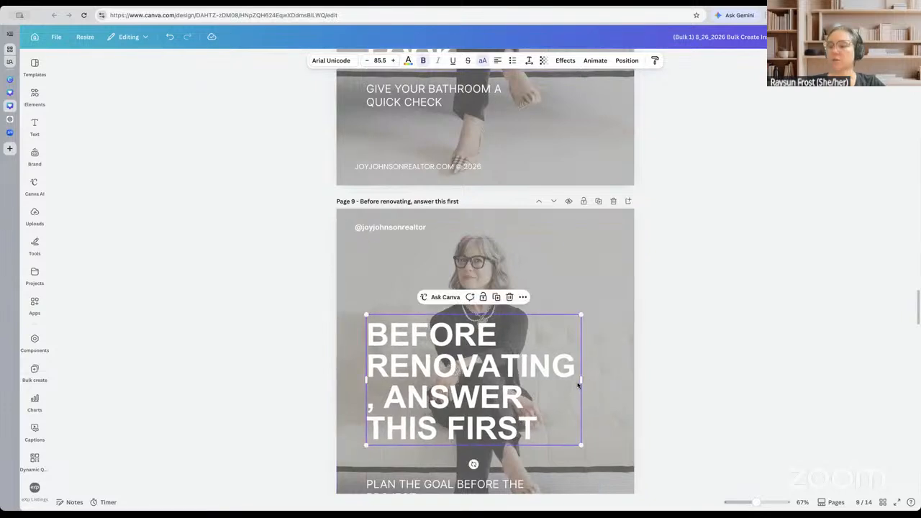
pyautogui.moveTo(581, 445)
pyautogui.mouseDown()
pyautogui.moveTo(595, 452)
pyautogui.moveTo(584, 448)
pyautogui.mouseUp()
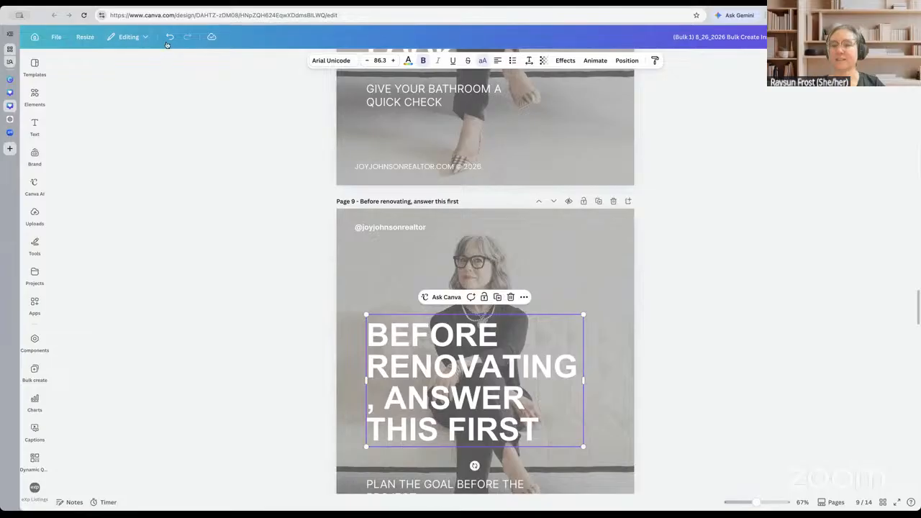
pyautogui.click(168, 41)
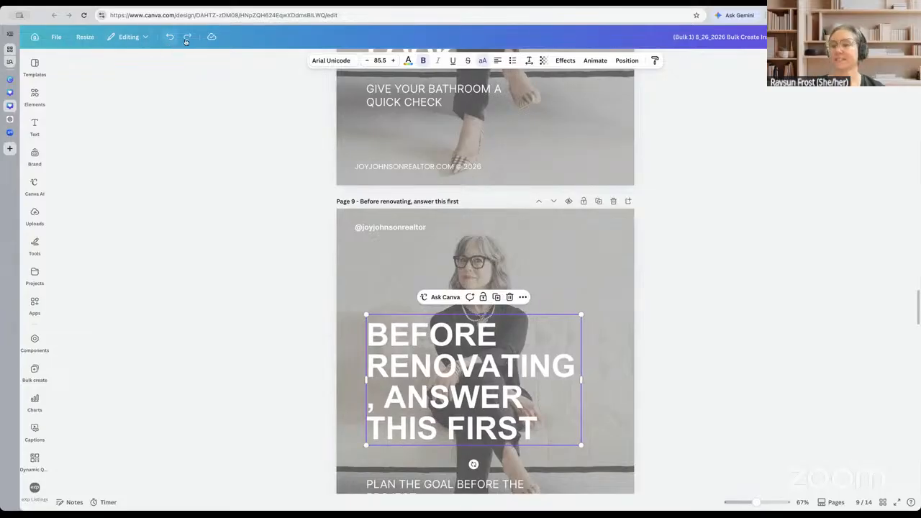
pyautogui.scroll(-2, 271, 182)
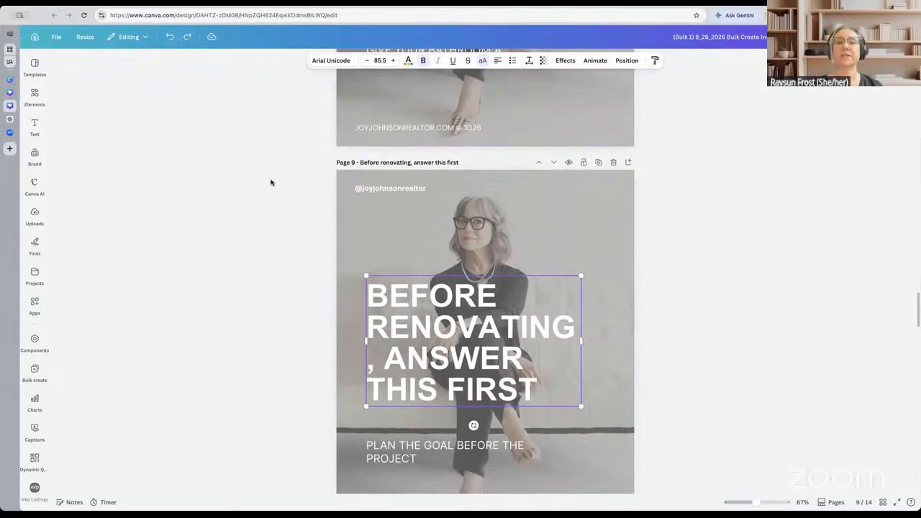
pyautogui.scroll(2, 270, 182)
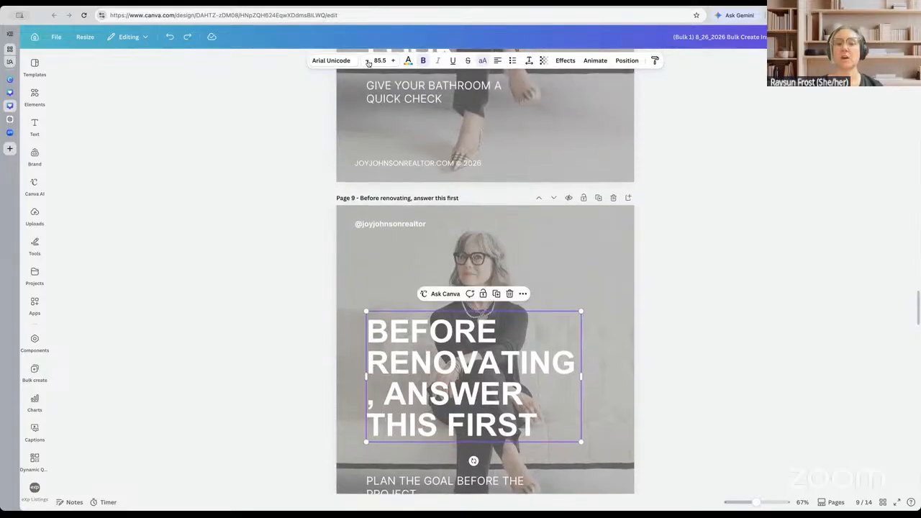
pyautogui.click(368, 64)
pyautogui.click(367, 64)
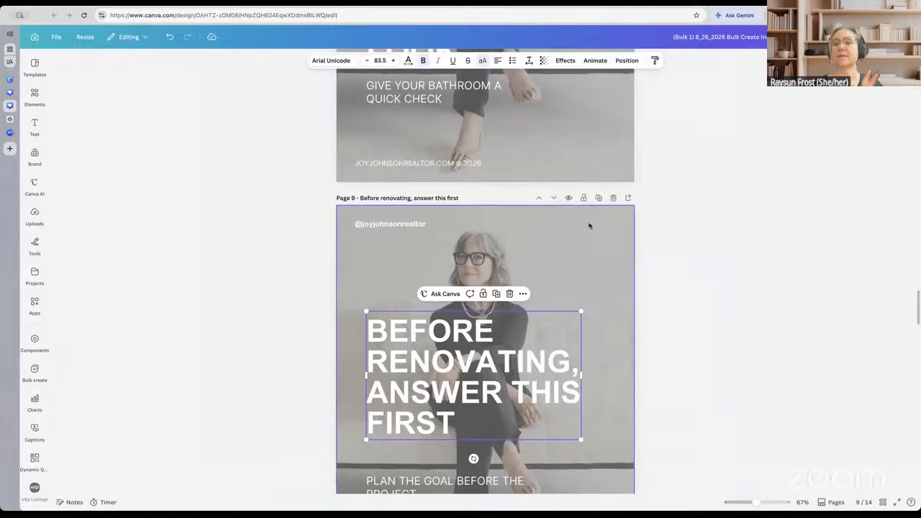
pyautogui.scroll(-3, 588, 226)
pyautogui.scroll(-6, 589, 226)
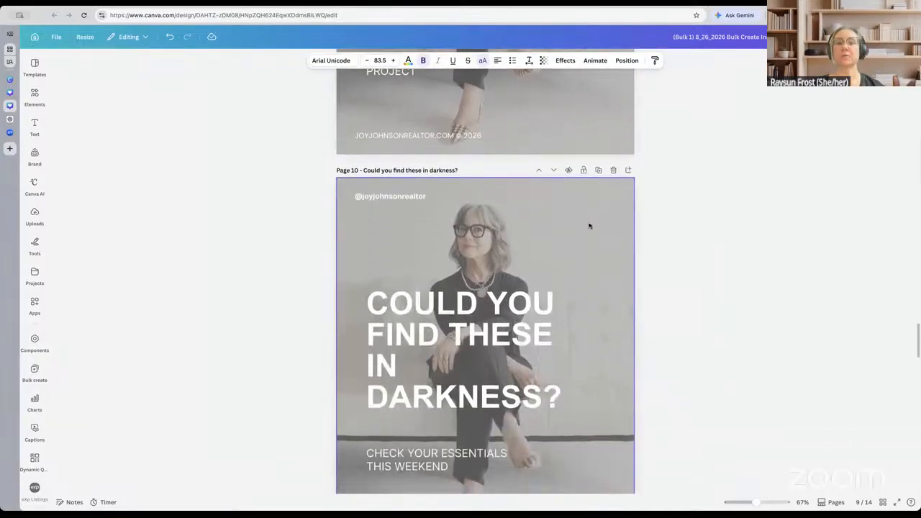
pyautogui.scroll(-6, 473, 328)
pyautogui.scroll(-6, 473, 327)
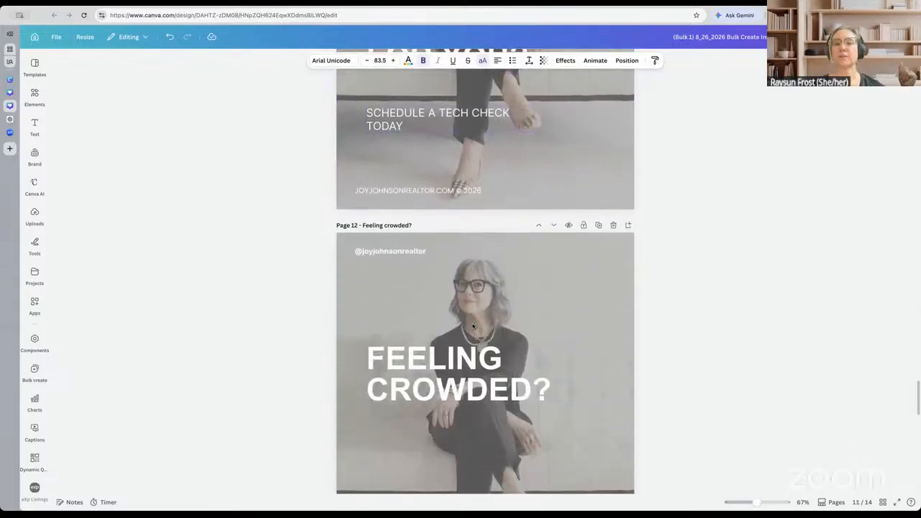
pyautogui.scroll(-6, 473, 328)
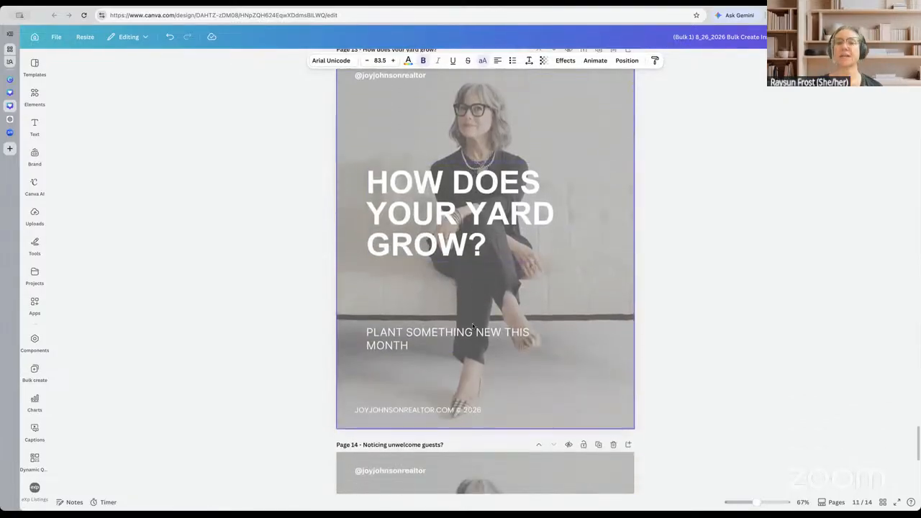
pyautogui.scroll(-5, 473, 328)
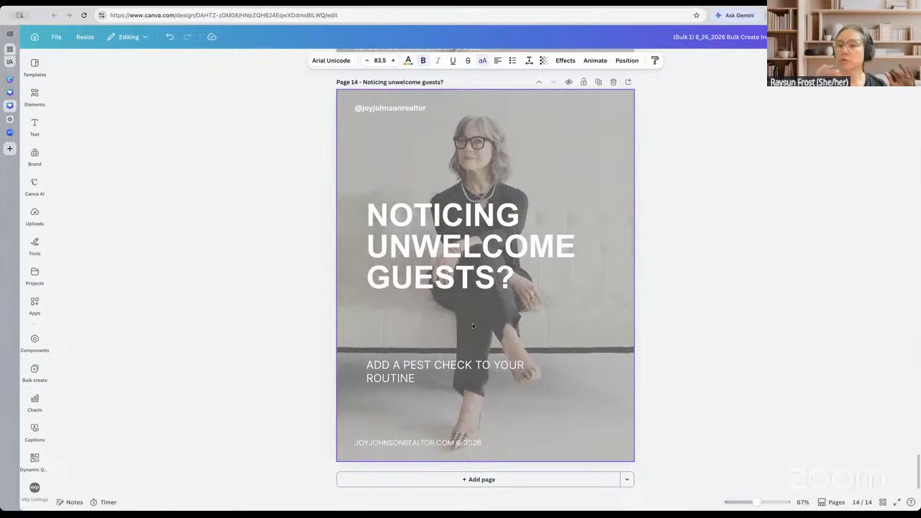
pyautogui.scroll(20, 473, 327)
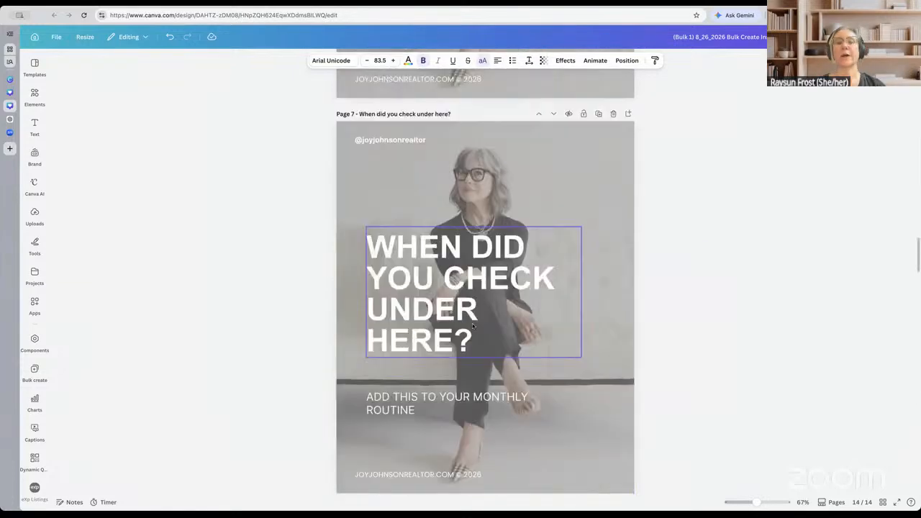
pyautogui.scroll(5, 473, 327)
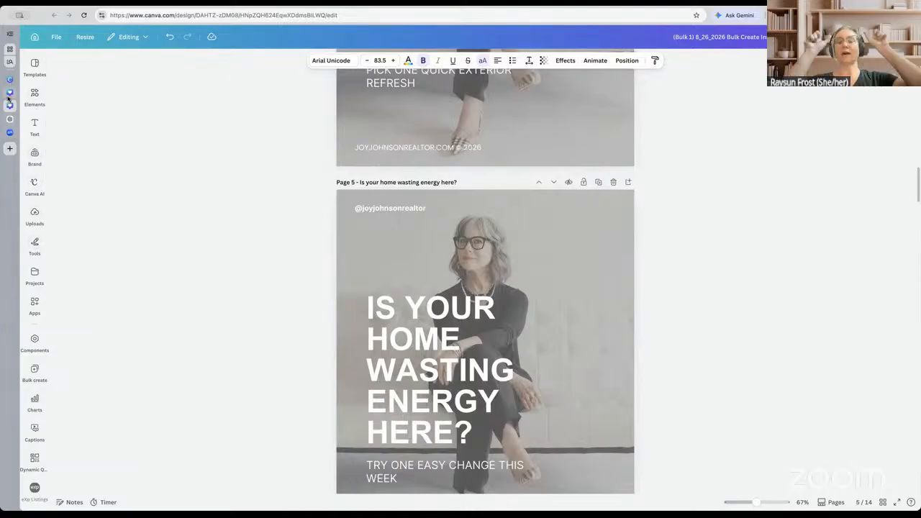
# Open the 08_26_2026 Sheet design from the Real Estate Canva Lab folder
pyautogui.click(10, 93)
pyautogui.click(10, 81)
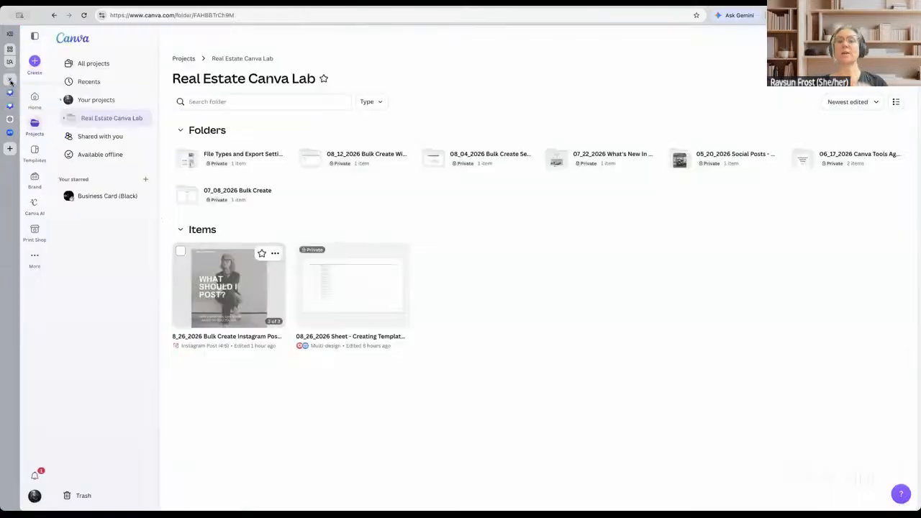
pyautogui.click(380, 309)
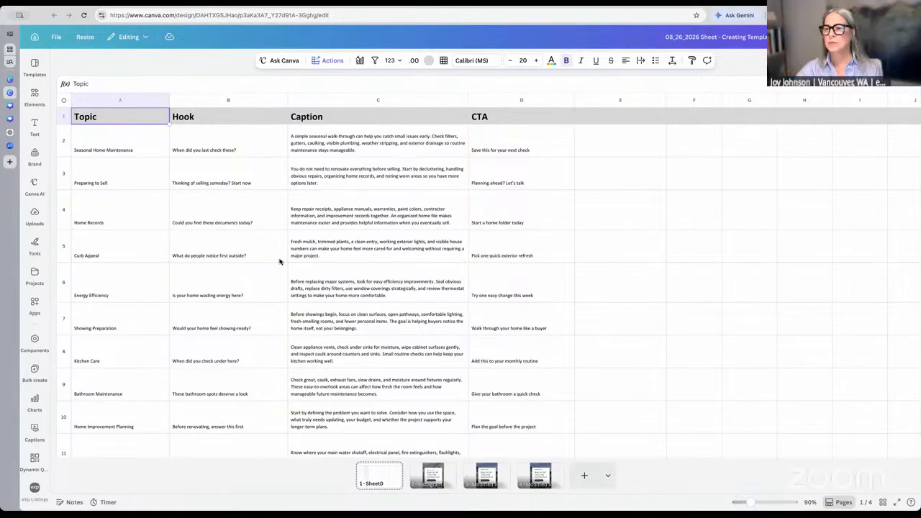
# Switch to the (Bulk 1) design tab, scroll back to Page 1 and select its background photo
pyautogui.click(10, 108)
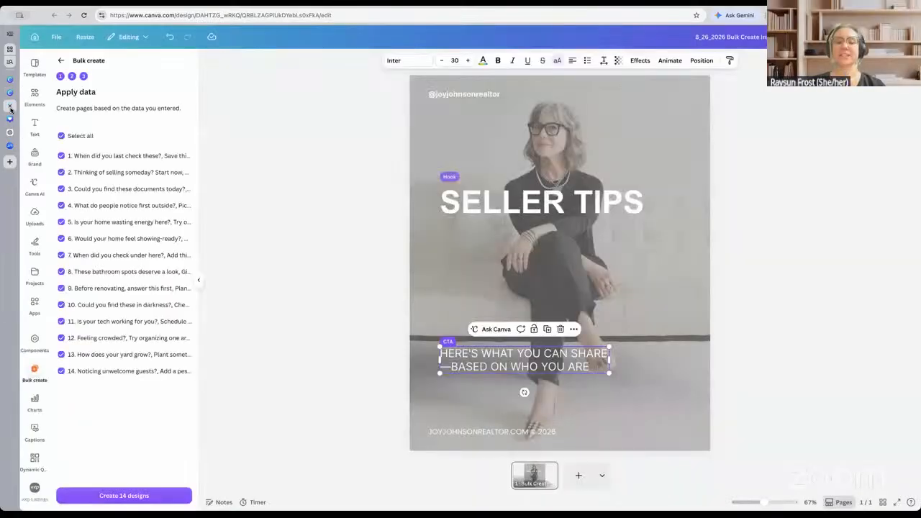
pyautogui.click(10, 119)
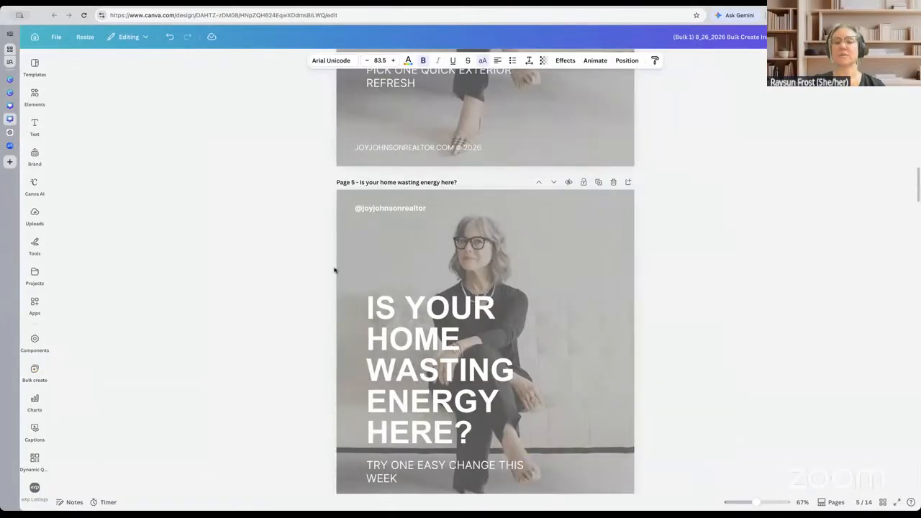
pyautogui.scroll(-15, 334, 270)
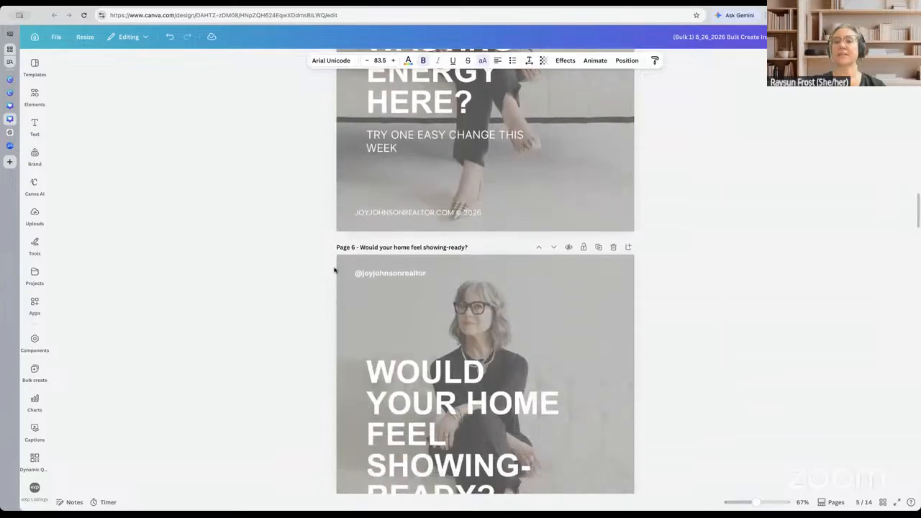
pyautogui.scroll(-6, 334, 270)
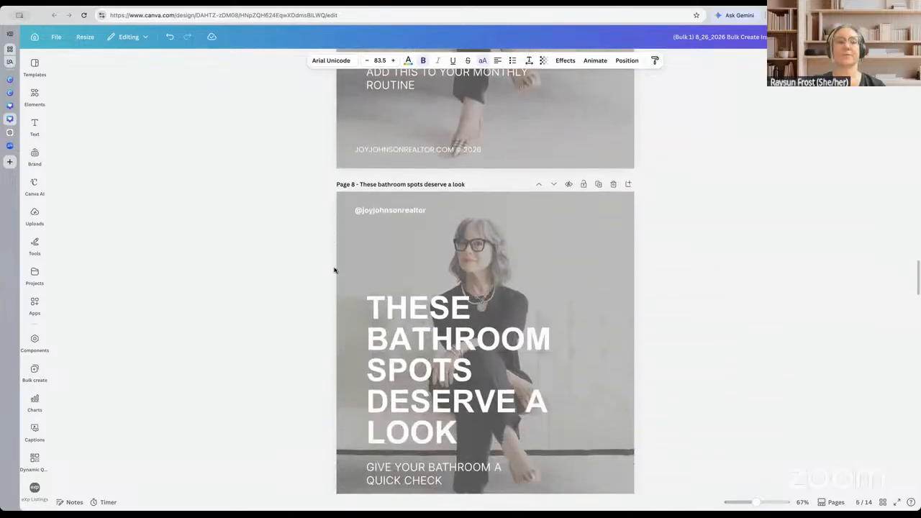
pyautogui.scroll(-1, 334, 270)
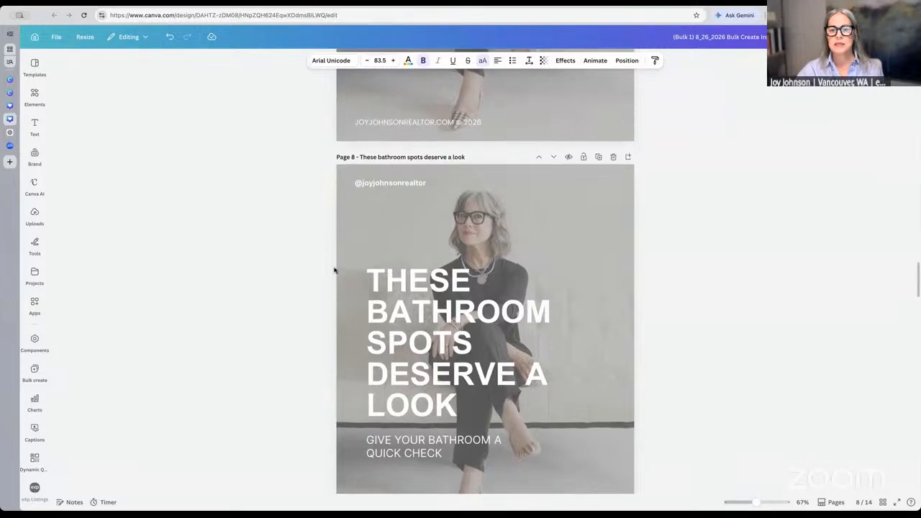
pyautogui.scroll(10, 334, 270)
pyautogui.scroll(13, 334, 270)
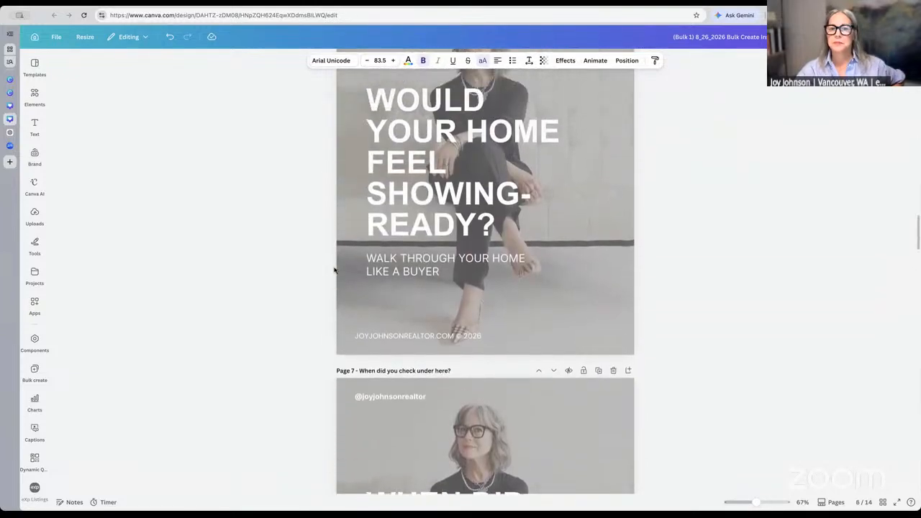
pyautogui.scroll(9, 334, 270)
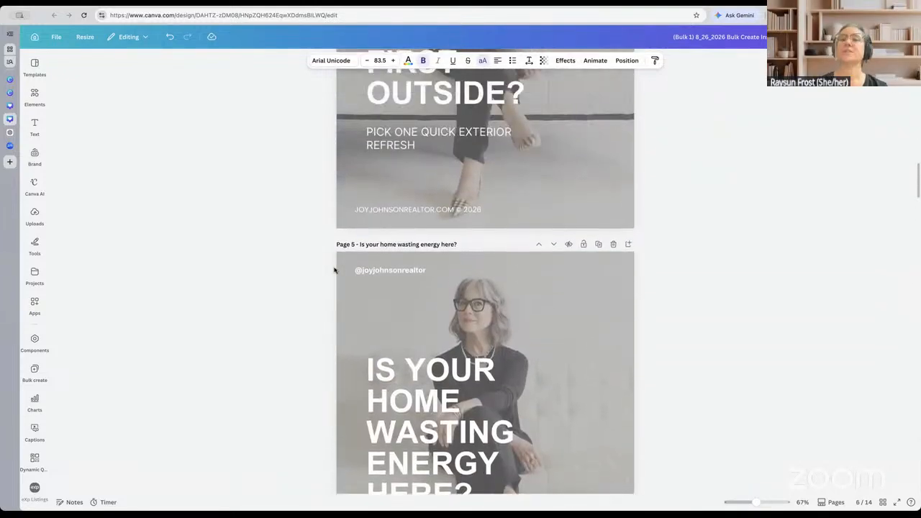
pyautogui.scroll(8, 334, 270)
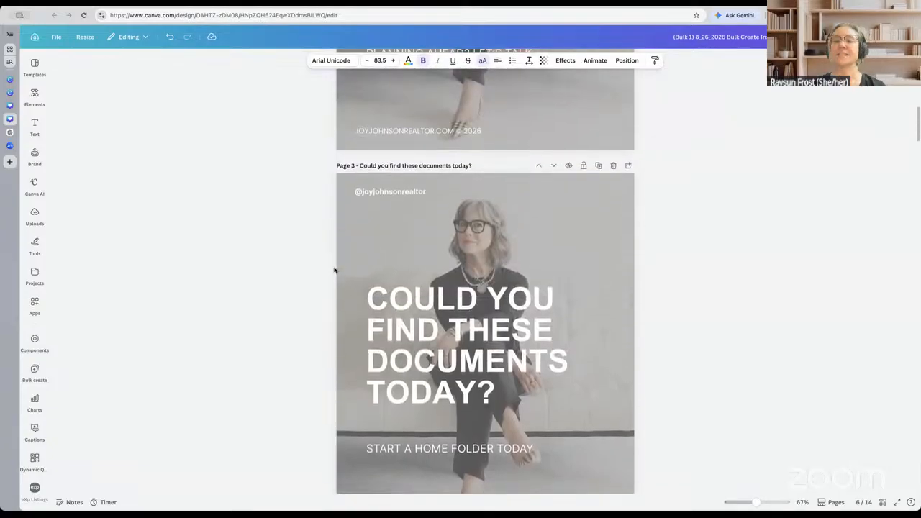
pyautogui.scroll(10, 334, 270)
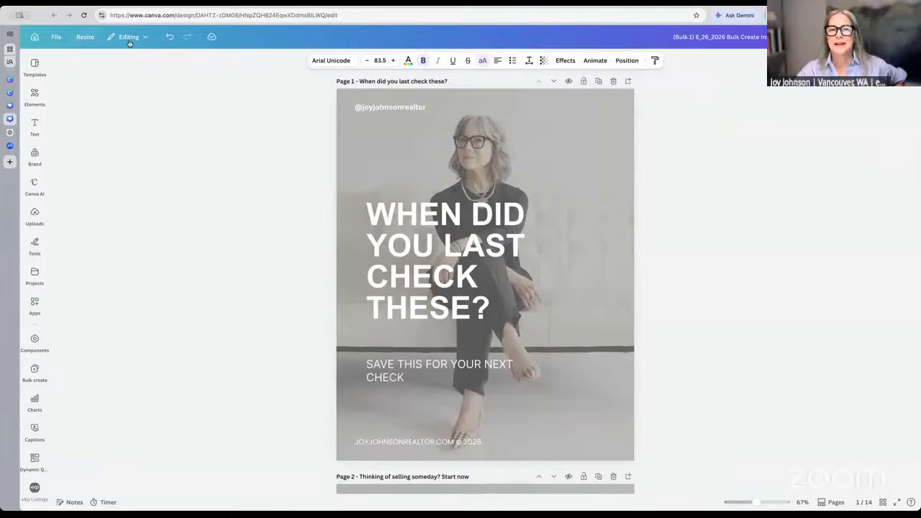
pyautogui.click(369, 144)
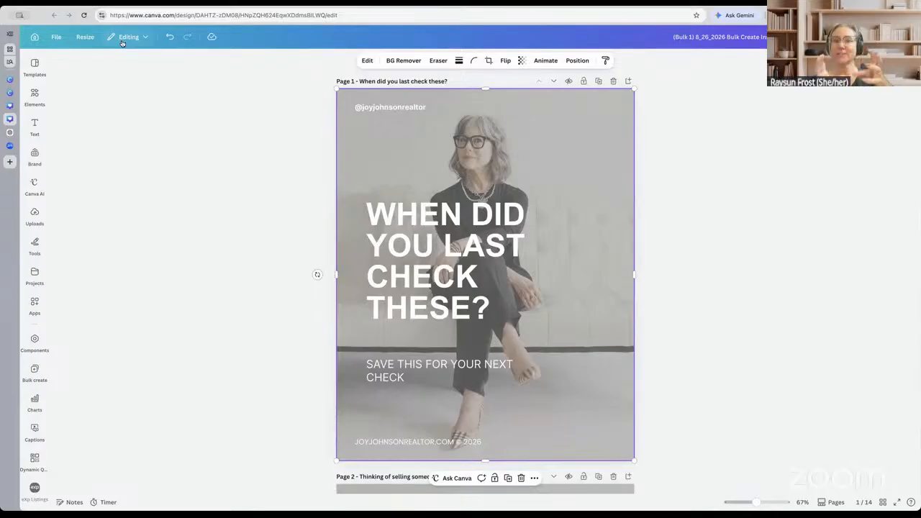
# Copy & resize the design to the Social media LinkedIn Post size (1200 × 1200)
pyautogui.click(85, 37)
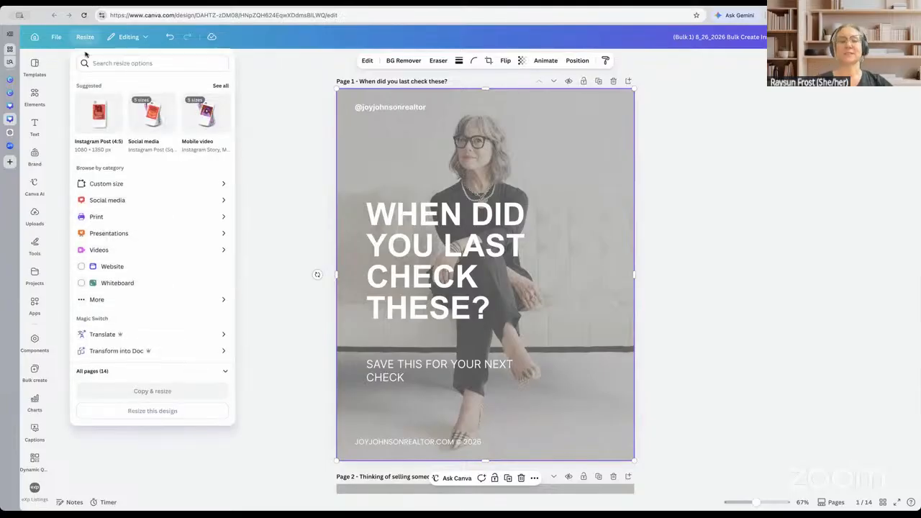
pyautogui.click(110, 204)
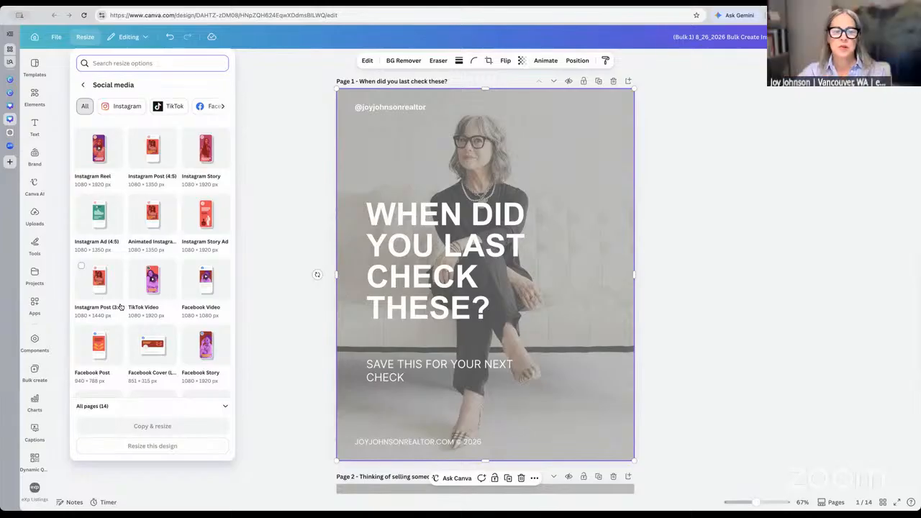
pyautogui.scroll(-5, 120, 307)
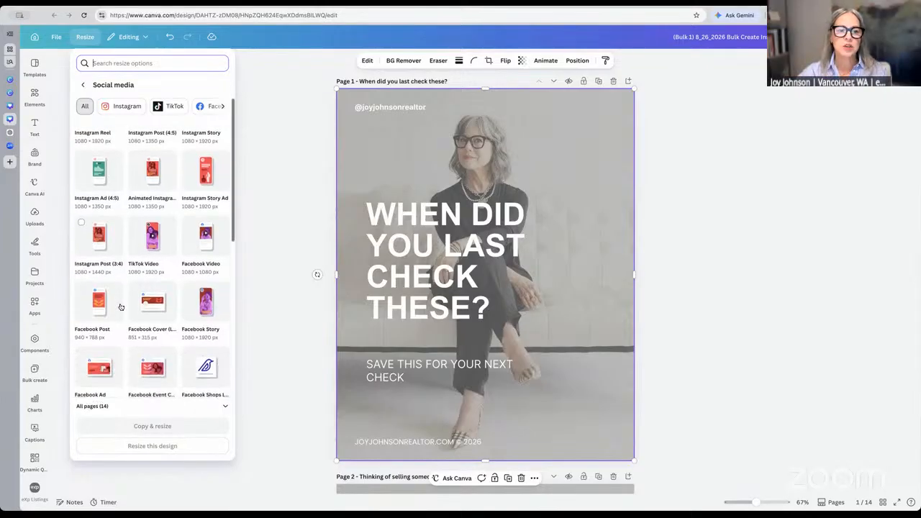
pyautogui.scroll(-4, 120, 307)
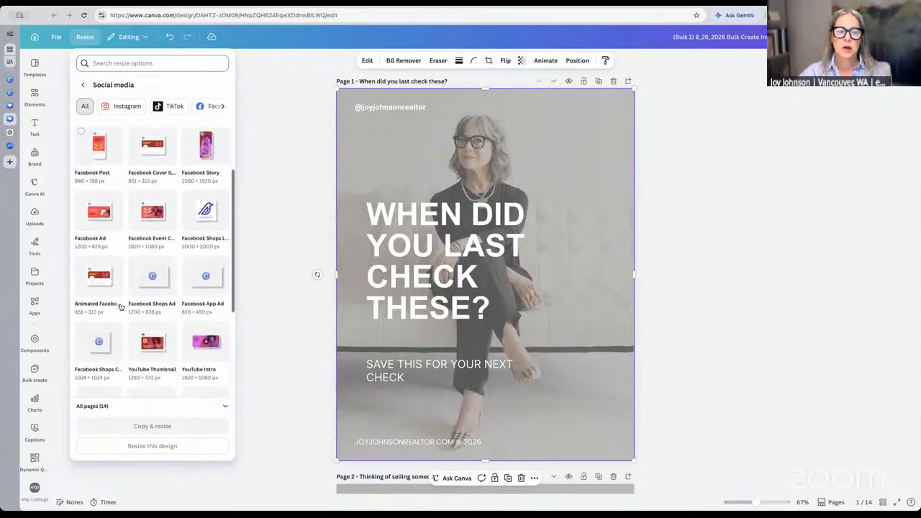
pyautogui.scroll(-2, 121, 307)
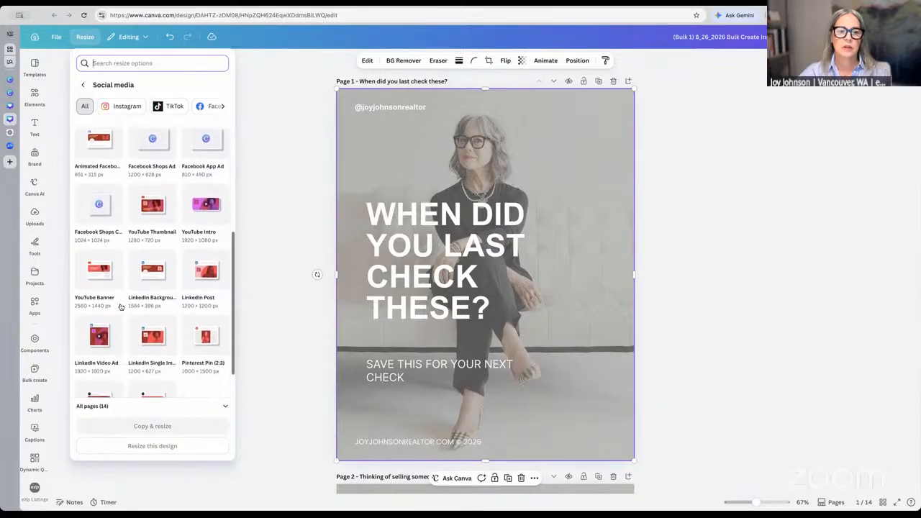
pyautogui.click(213, 274)
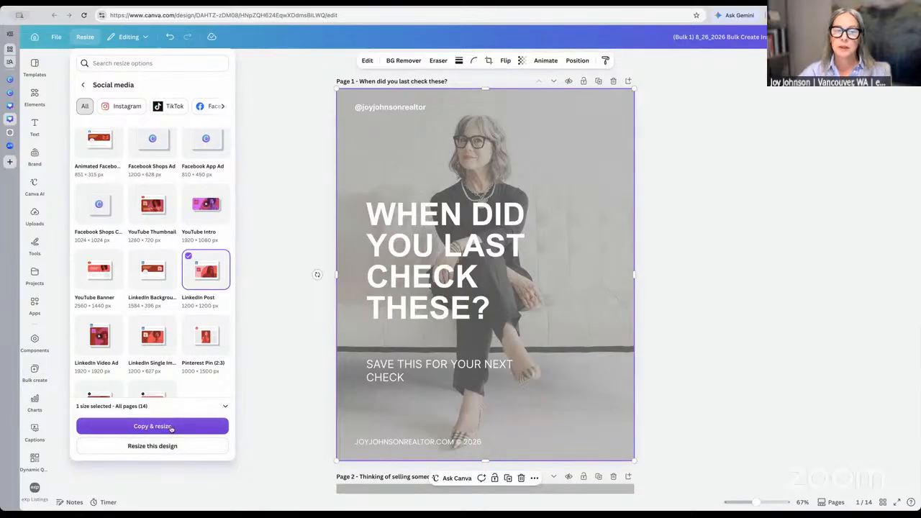
pyautogui.click(172, 429)
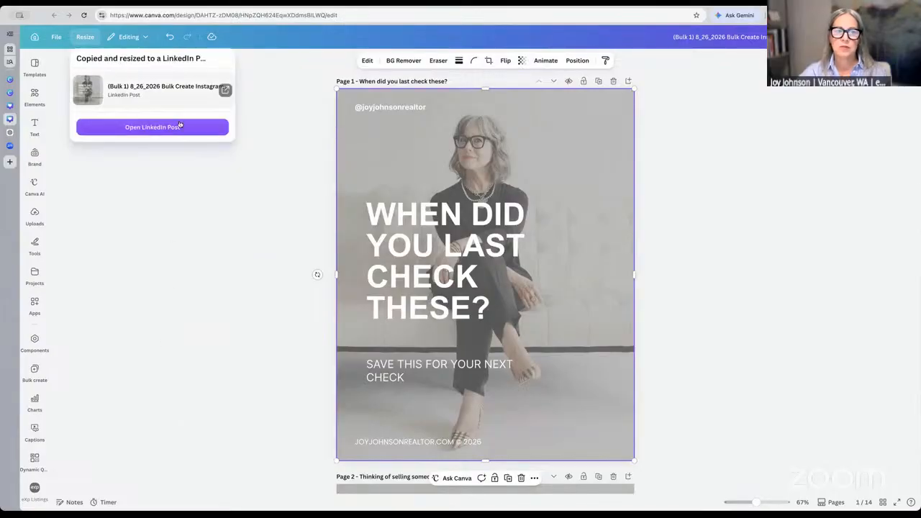
# Open the LinkedIn Post copy and scroll through its first pages back to page 2
pyautogui.click(179, 127)
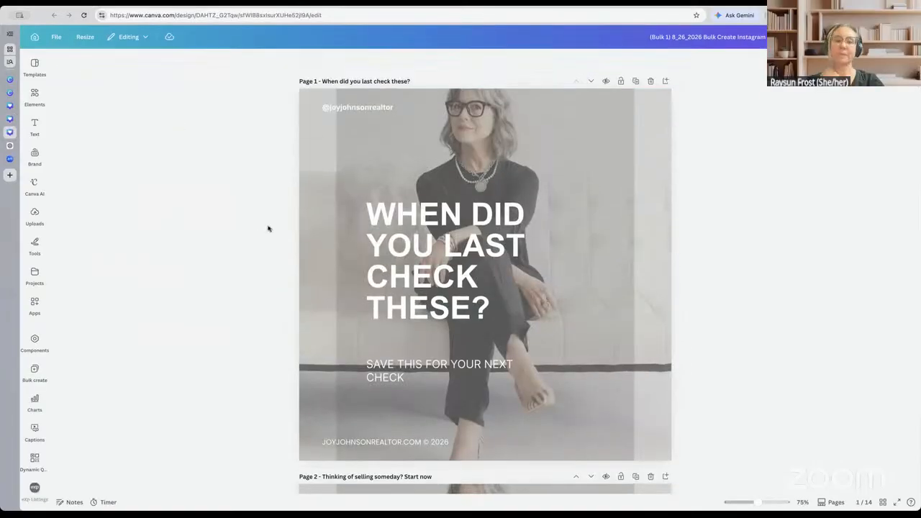
pyautogui.scroll(-5, 268, 229)
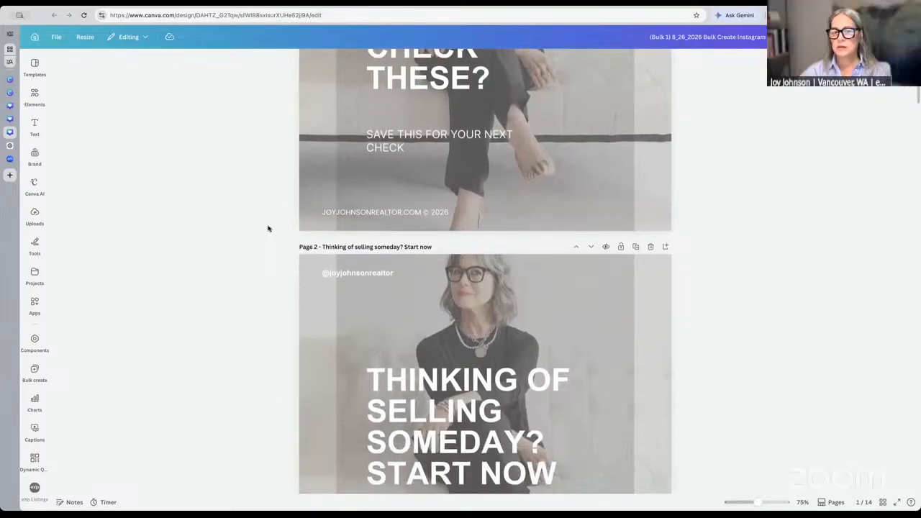
pyautogui.scroll(-4, 268, 228)
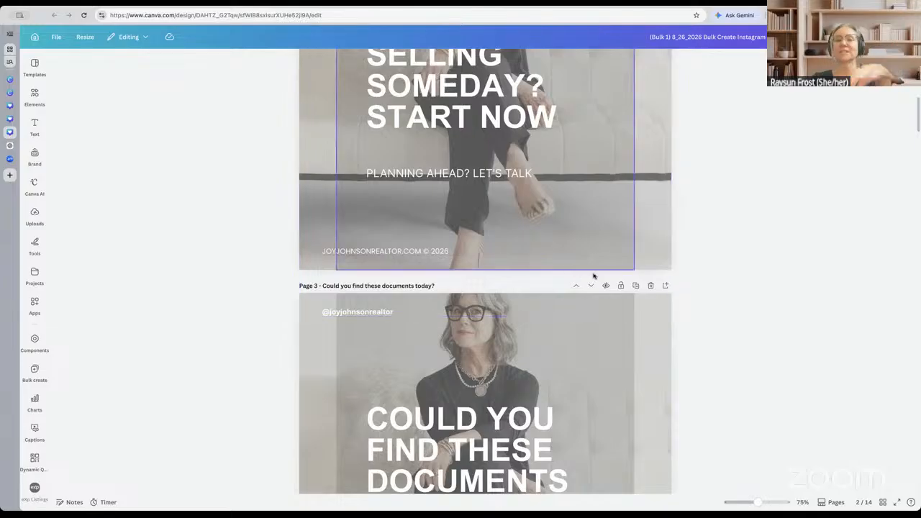
pyautogui.scroll(2, 710, 281)
pyautogui.scroll(5, 711, 281)
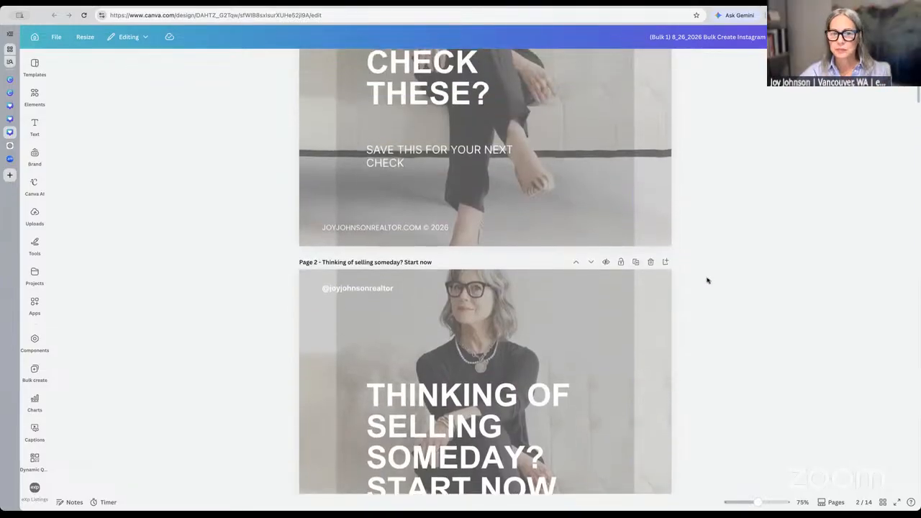
# Select the Page 2 photo and enter, then exit, its crop mode without changes
pyautogui.click(624, 341)
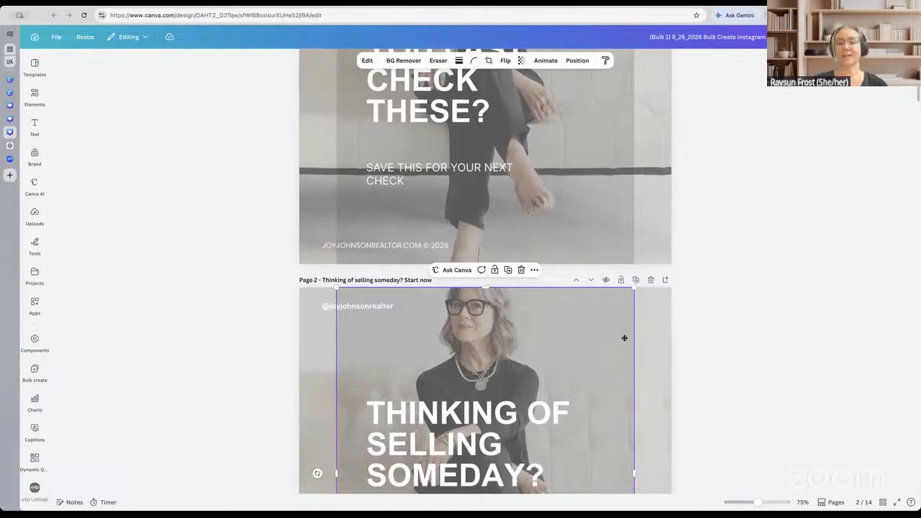
pyautogui.doubleClick(624, 341)
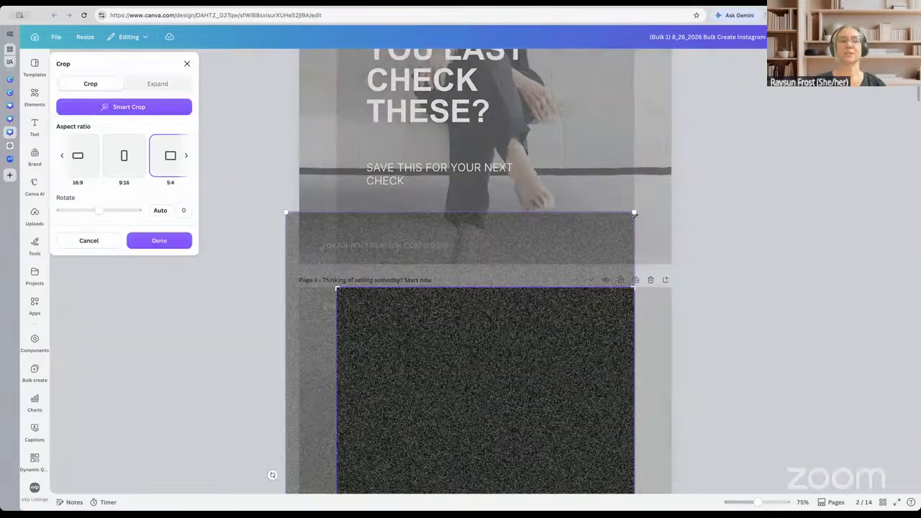
pyautogui.click(719, 243)
# Enlarge the Page 1 photo to about 1500 × 1200, centered and covering the full page width
pyautogui.scroll(3, 617, 339)
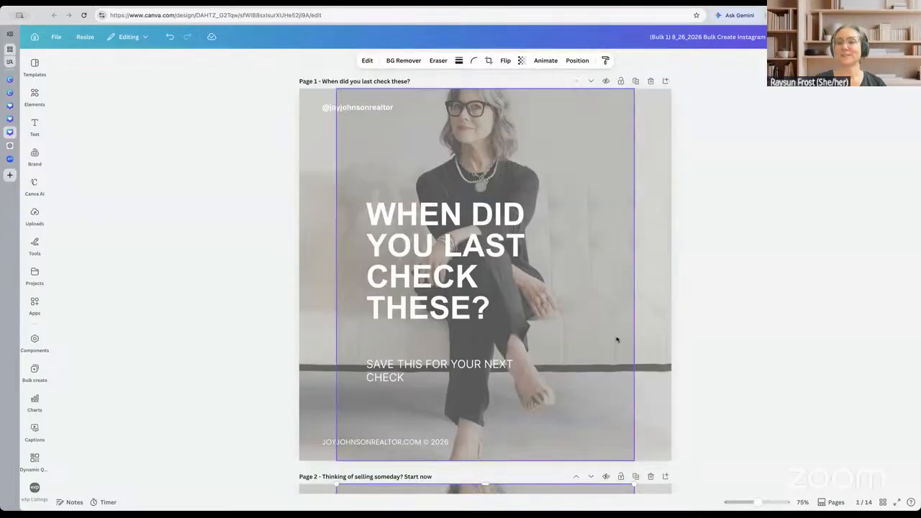
pyautogui.click(586, 254)
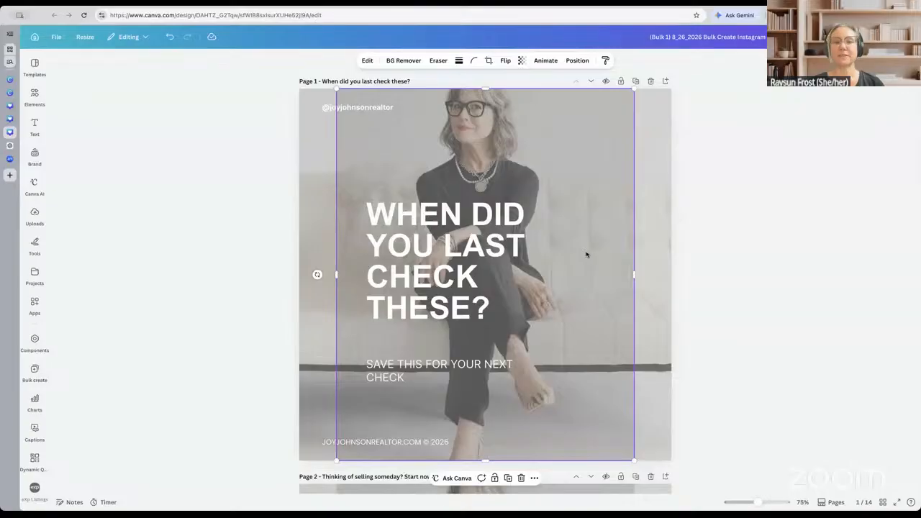
pyautogui.moveTo(634, 89); pyautogui.dragTo(701, 74)
pyautogui.moveTo(597, 190); pyautogui.dragTo(581, 210)
pyautogui.moveTo(685, 64); pyautogui.dragTo(710, 67)
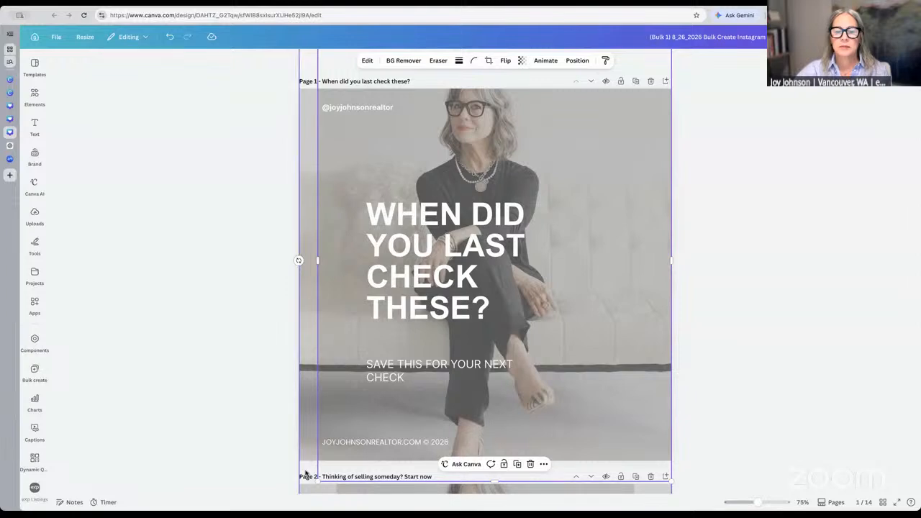
pyautogui.moveTo(314, 484); pyautogui.dragTo(272, 485)
pyautogui.click(727, 389)
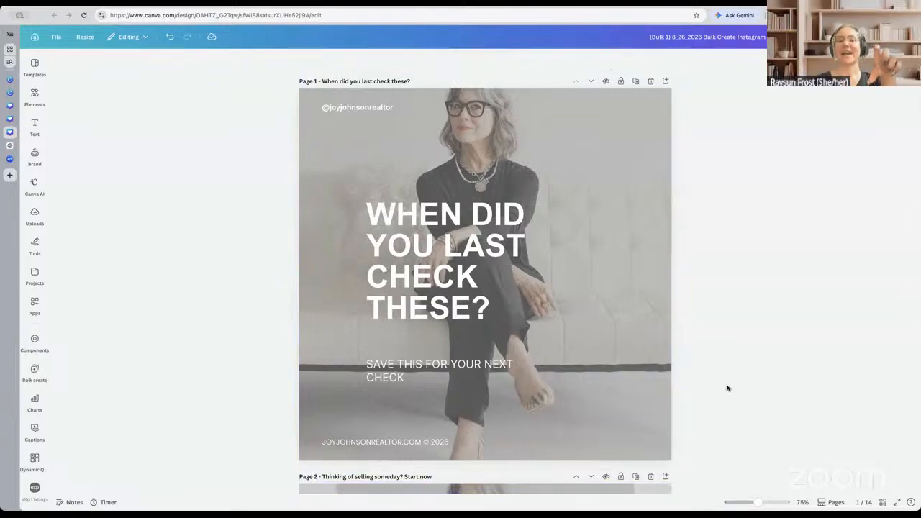
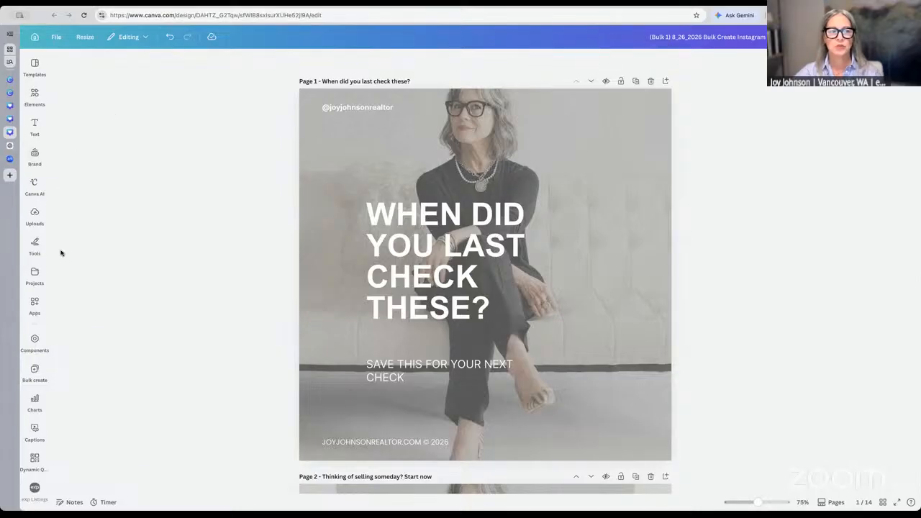
# Search the Apps library for 'bulk' and choose the Bulk create suggestion
pyautogui.click(35, 306)
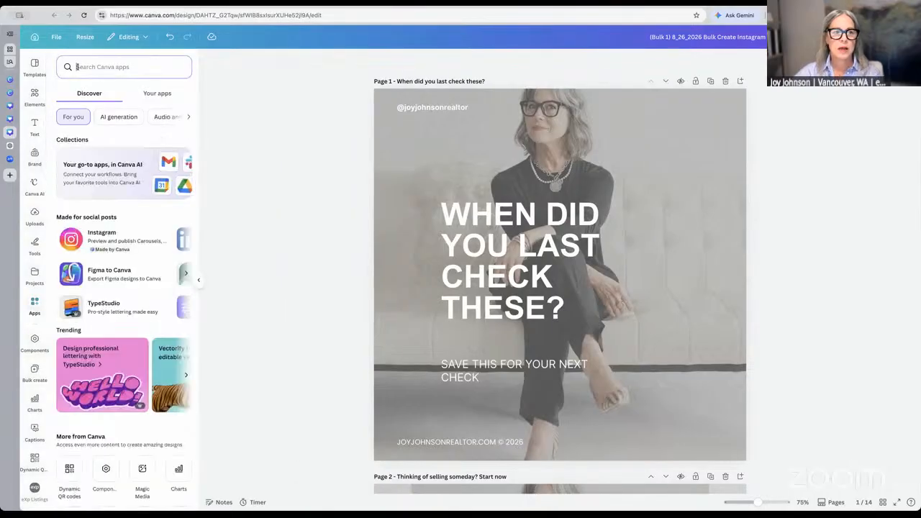
pyautogui.write('bu')
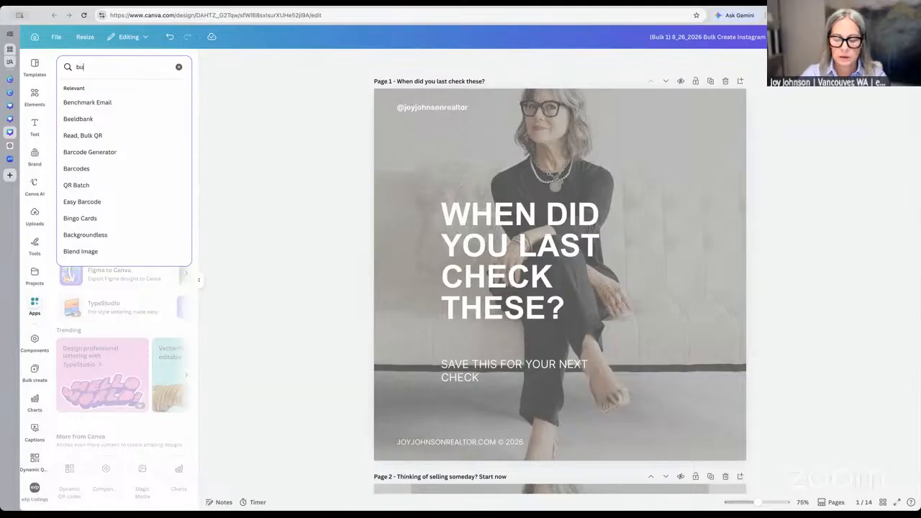
pyautogui.write('lk')
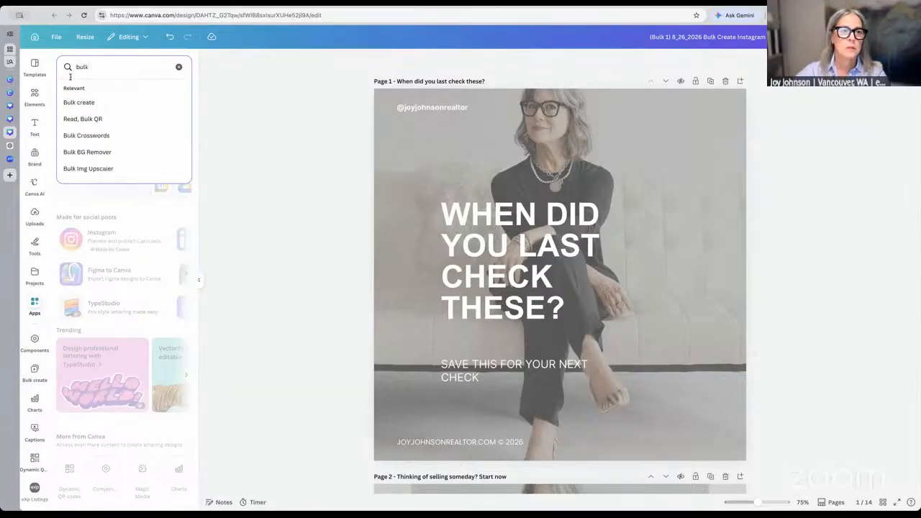
pyautogui.click(68, 102)
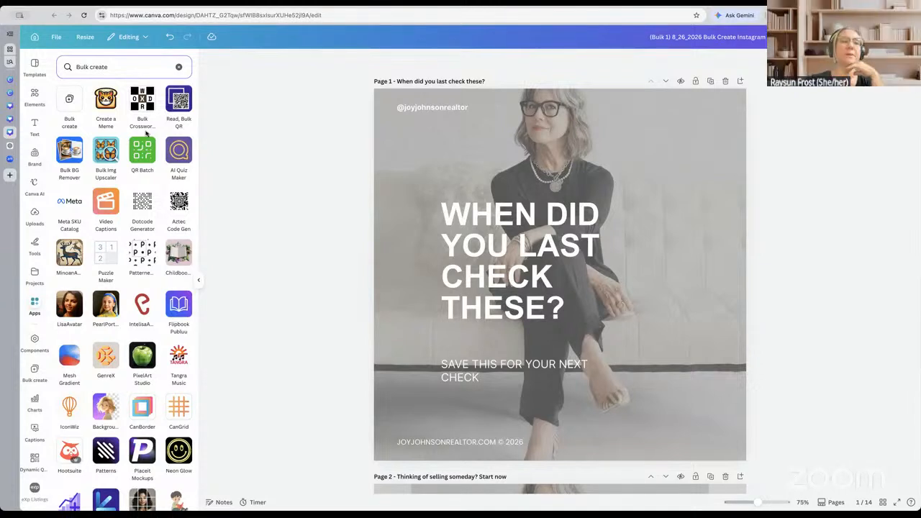
pyautogui.scroll(-1, 82, 189)
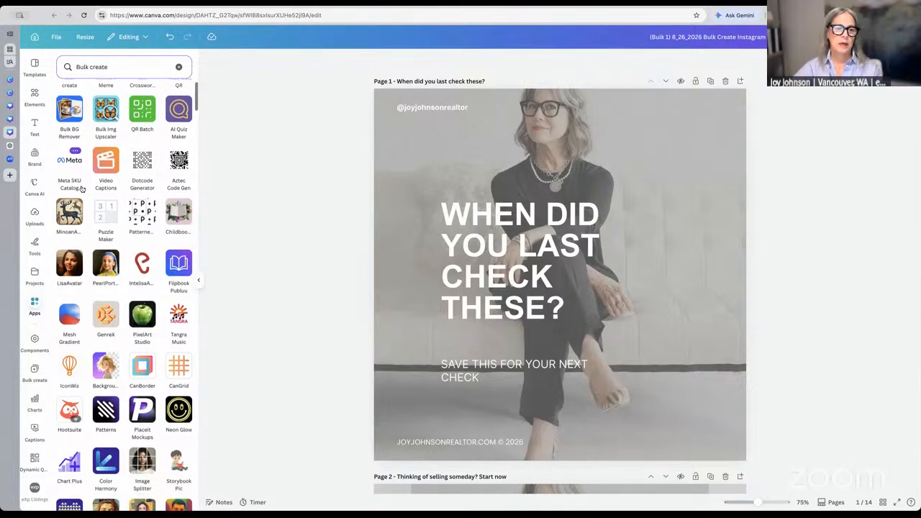
pyautogui.scroll(1, 79, 192)
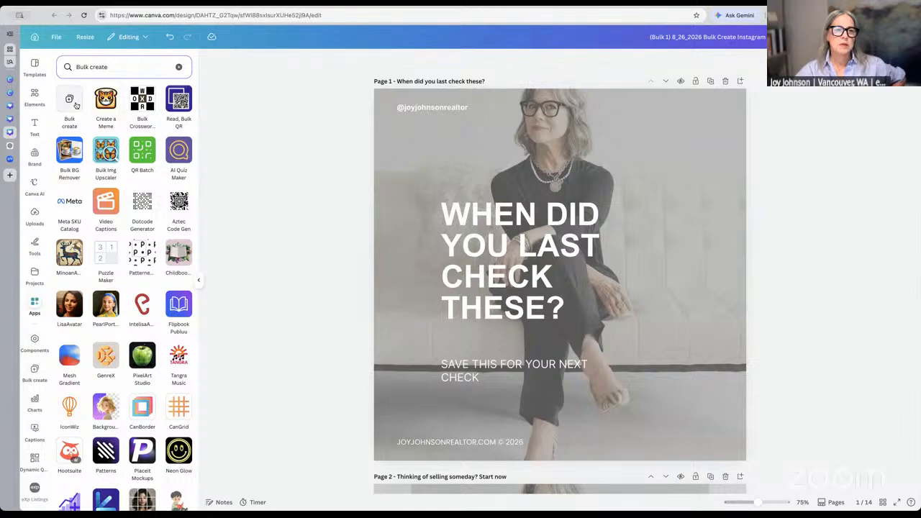
pyautogui.scroll(-5, 76, 106)
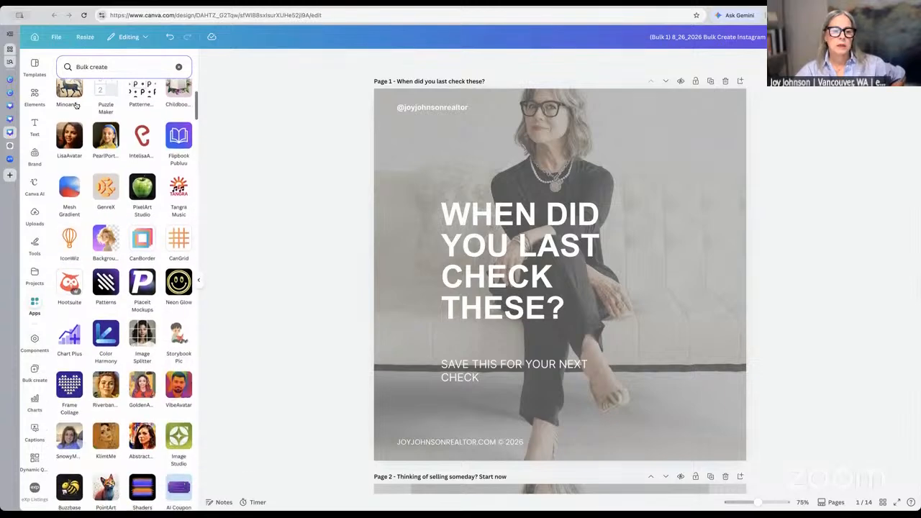
pyautogui.scroll(5, 76, 106)
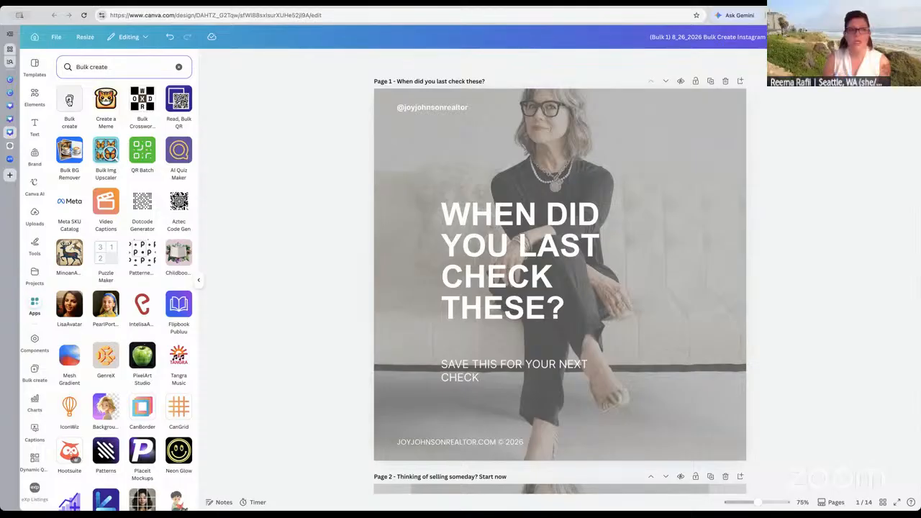
# Open the Bulk create app to view its data-source options, then collapse its panel
pyautogui.click(69, 100)
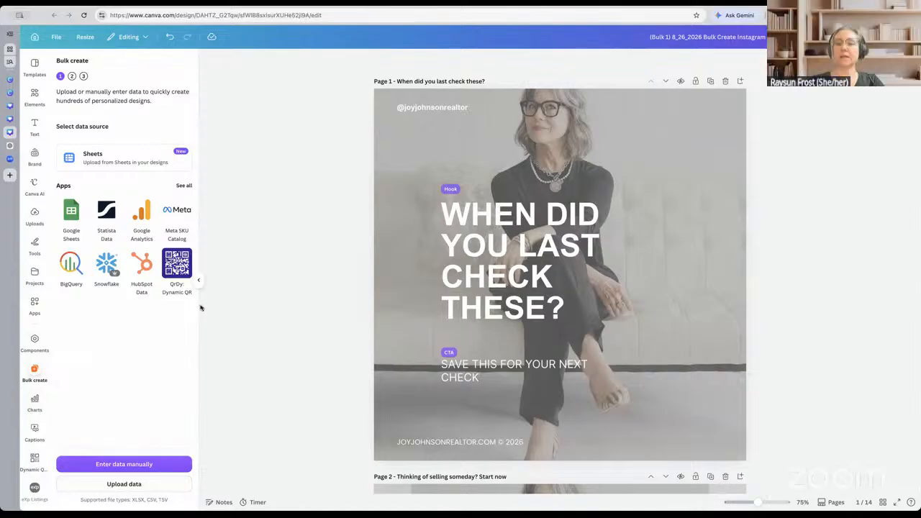
pyautogui.click(198, 281)
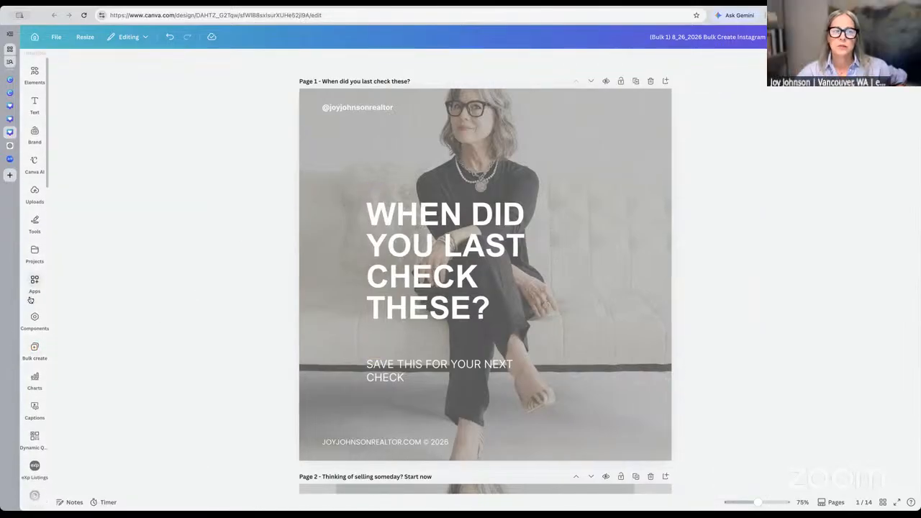
pyautogui.scroll(-5, 32, 301)
pyautogui.scroll(-10, 31, 299)
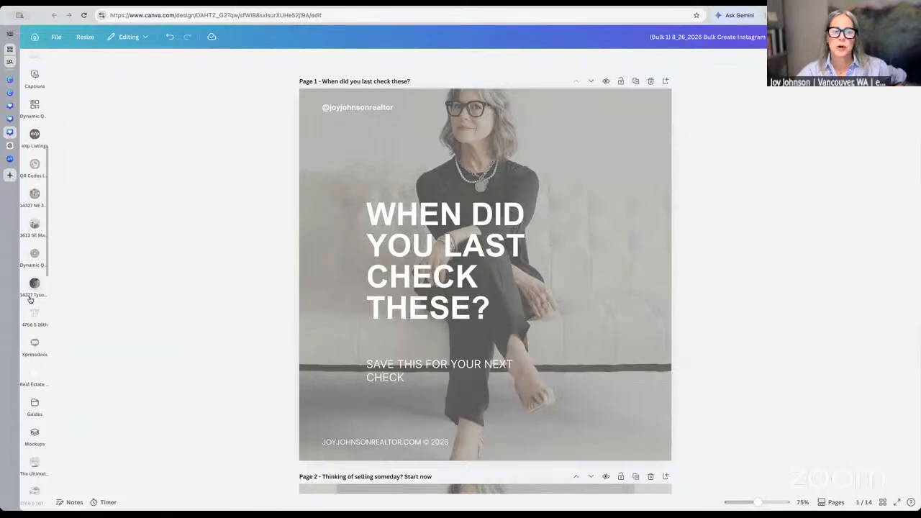
pyautogui.scroll(-5, 30, 300)
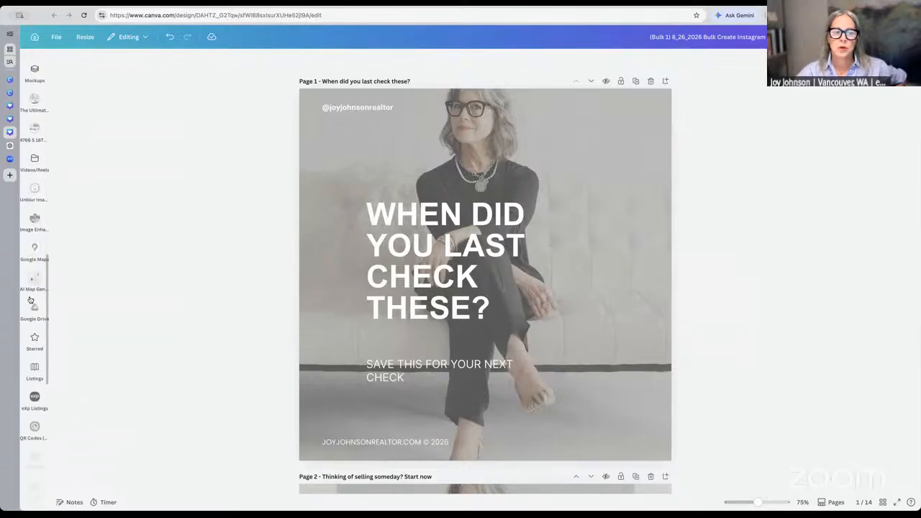
pyautogui.scroll(-4, 30, 299)
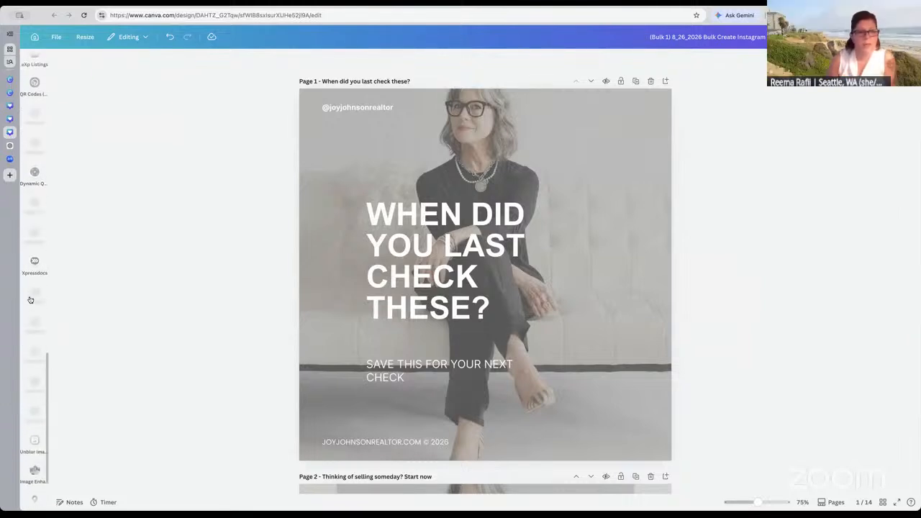
pyautogui.scroll(-5, 30, 300)
pyautogui.scroll(15, 31, 299)
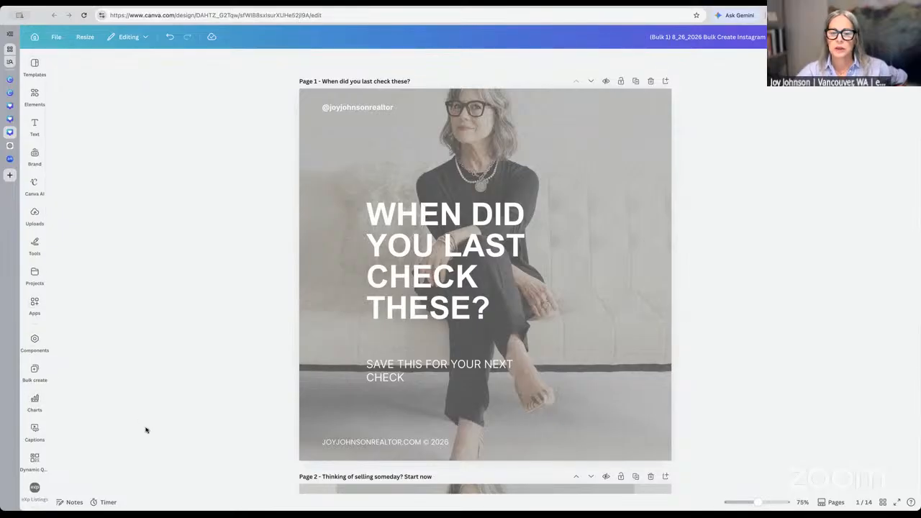
pyautogui.scroll(-5, 253, 414)
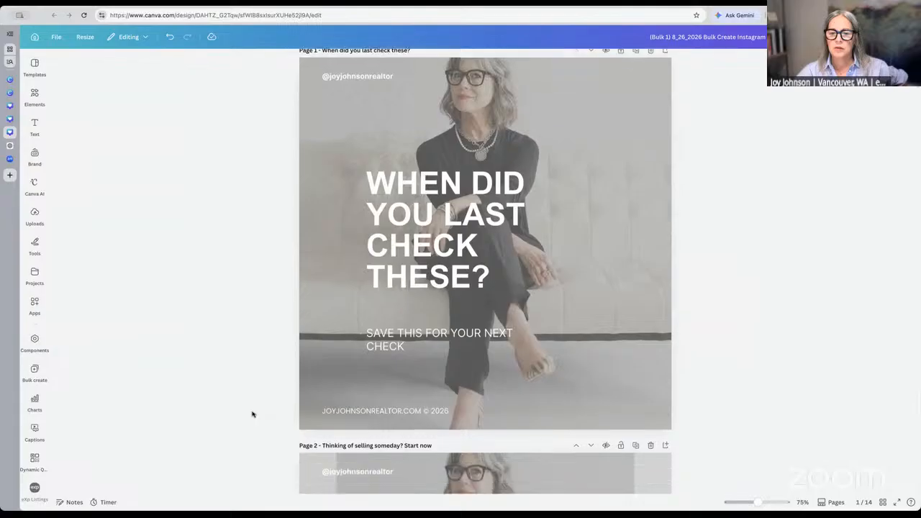
pyautogui.scroll(5, 252, 414)
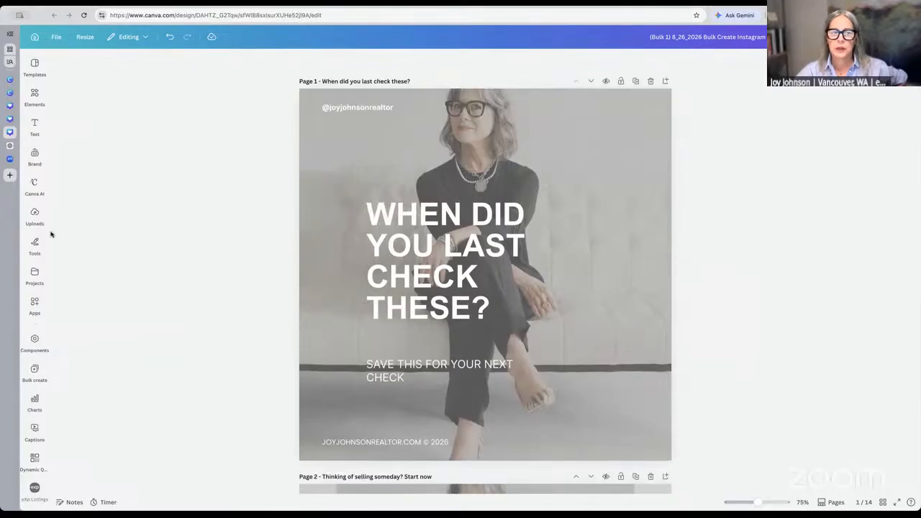
# Briefly open the Elements search, collapse the panel, and stop the Zoom screen share
pyautogui.click(32, 96)
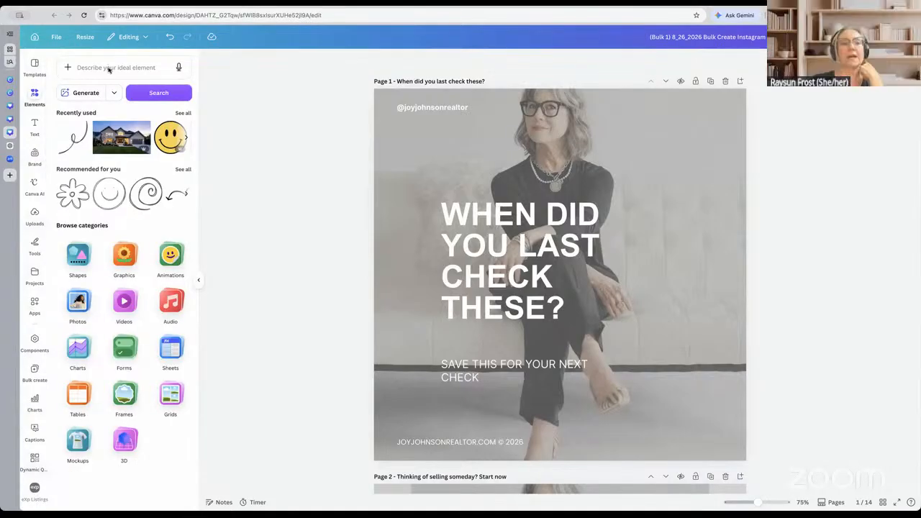
pyautogui.click(109, 69)
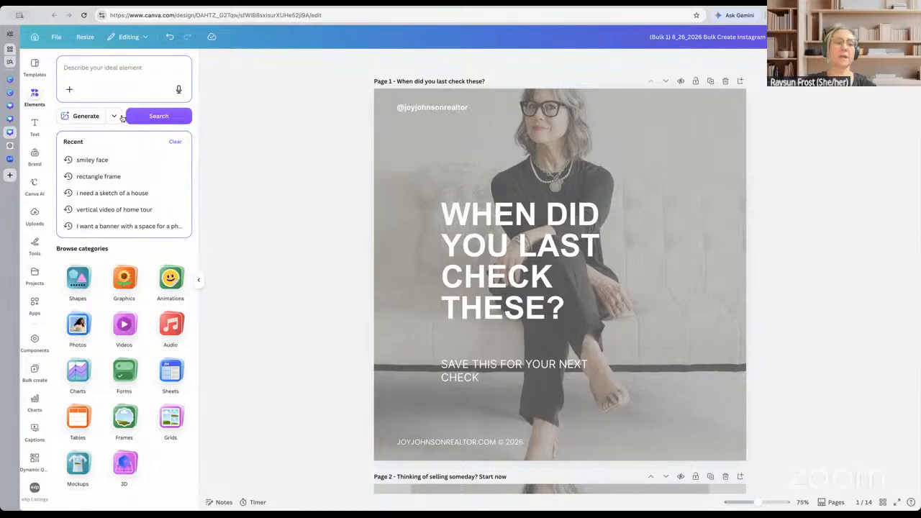
pyautogui.click(199, 284)
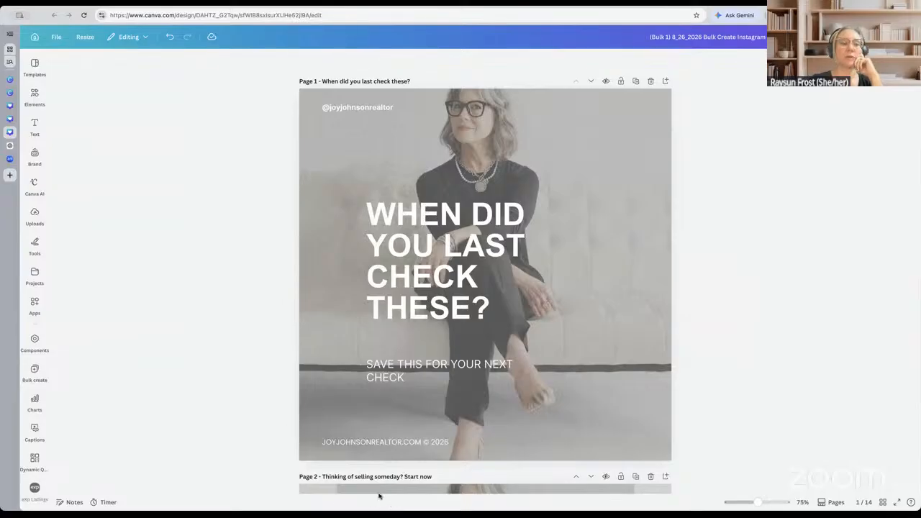
pyautogui.click(482, 12)
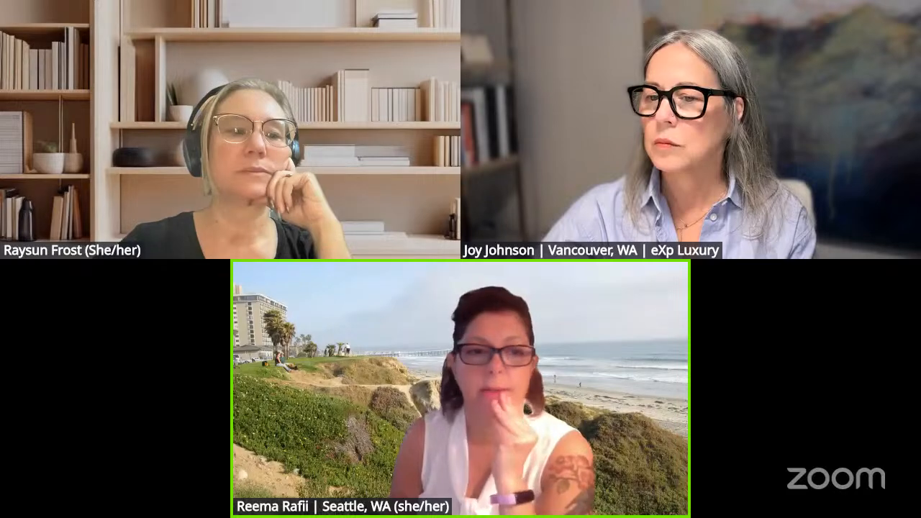